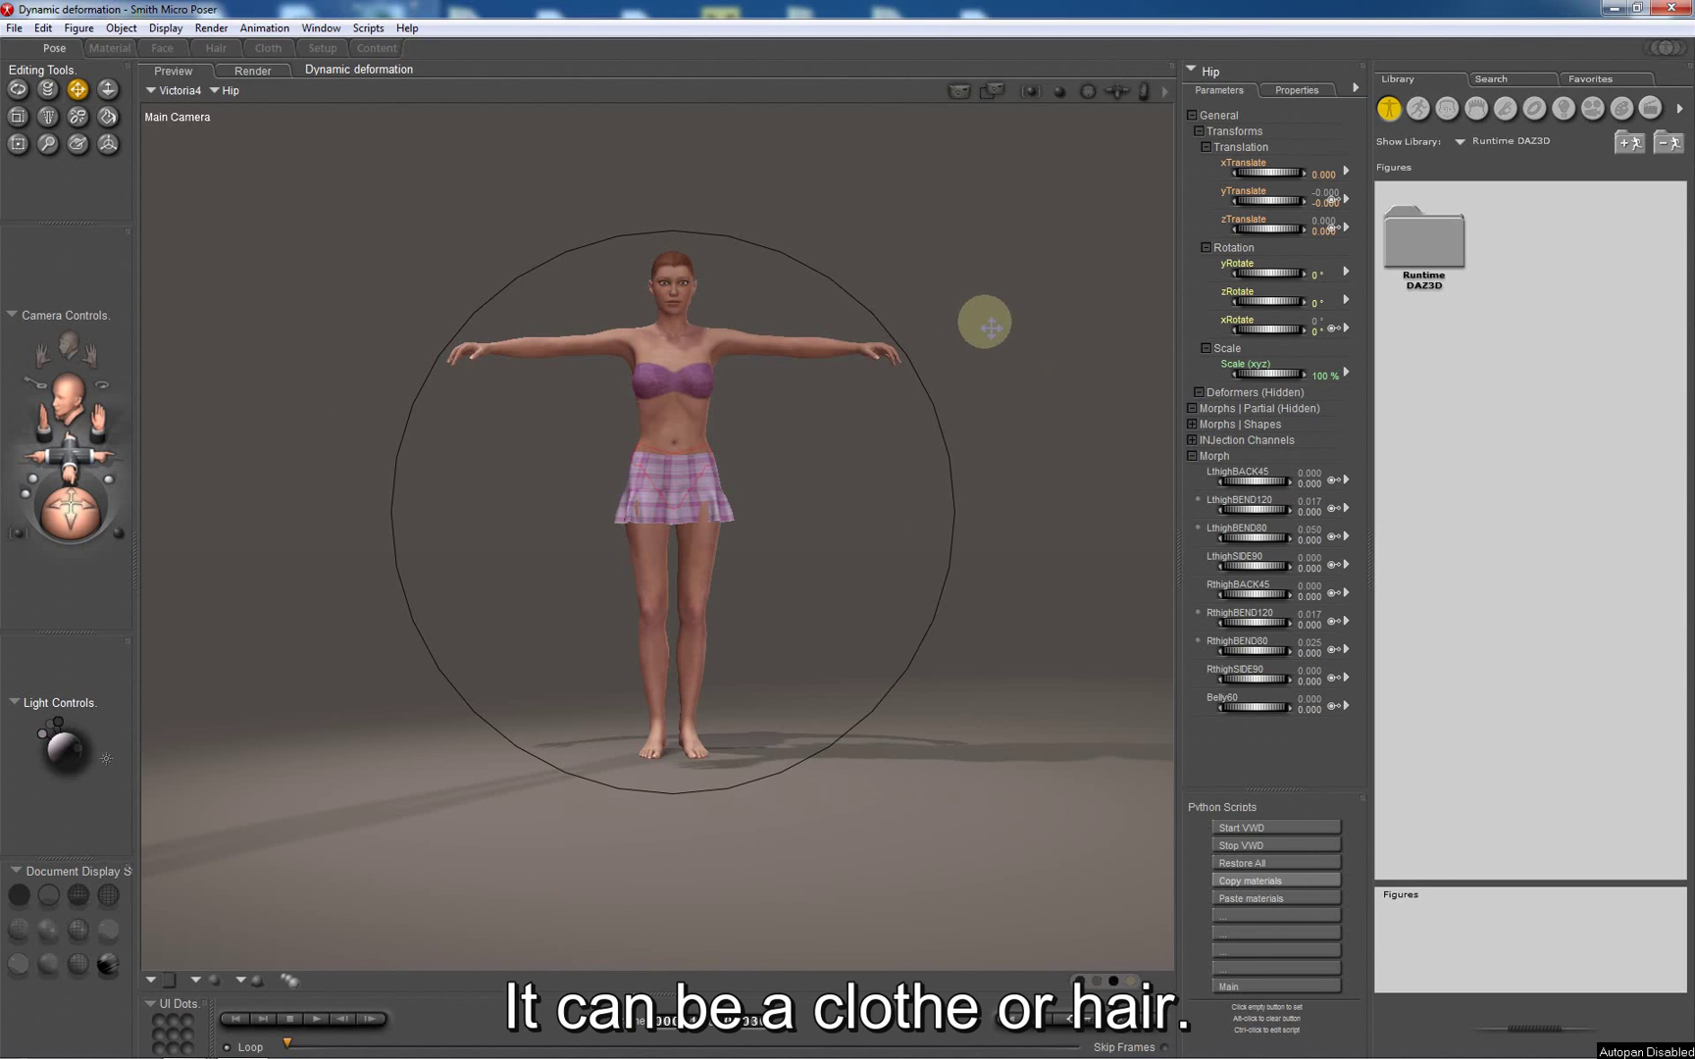
# - Start VWD and import the Victoria4 figure from the host as a collision object with the default parameters
pyautogui.click(1256, 829)
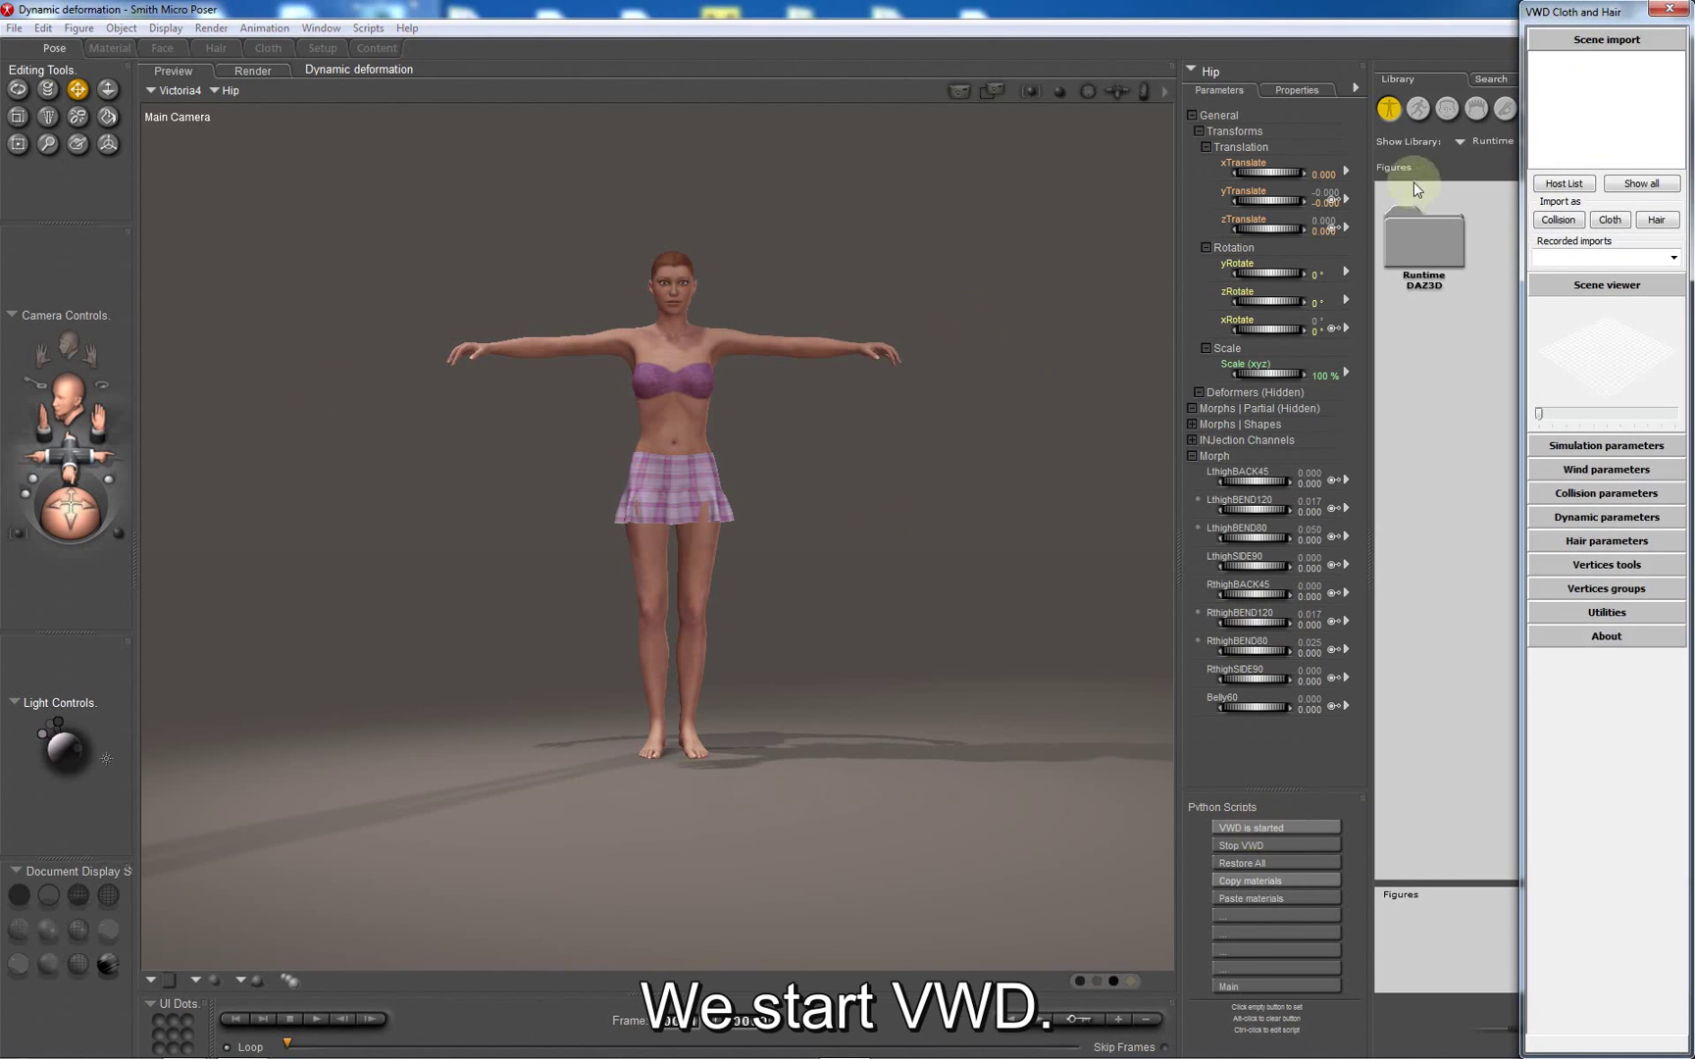
pyautogui.click(1563, 184)
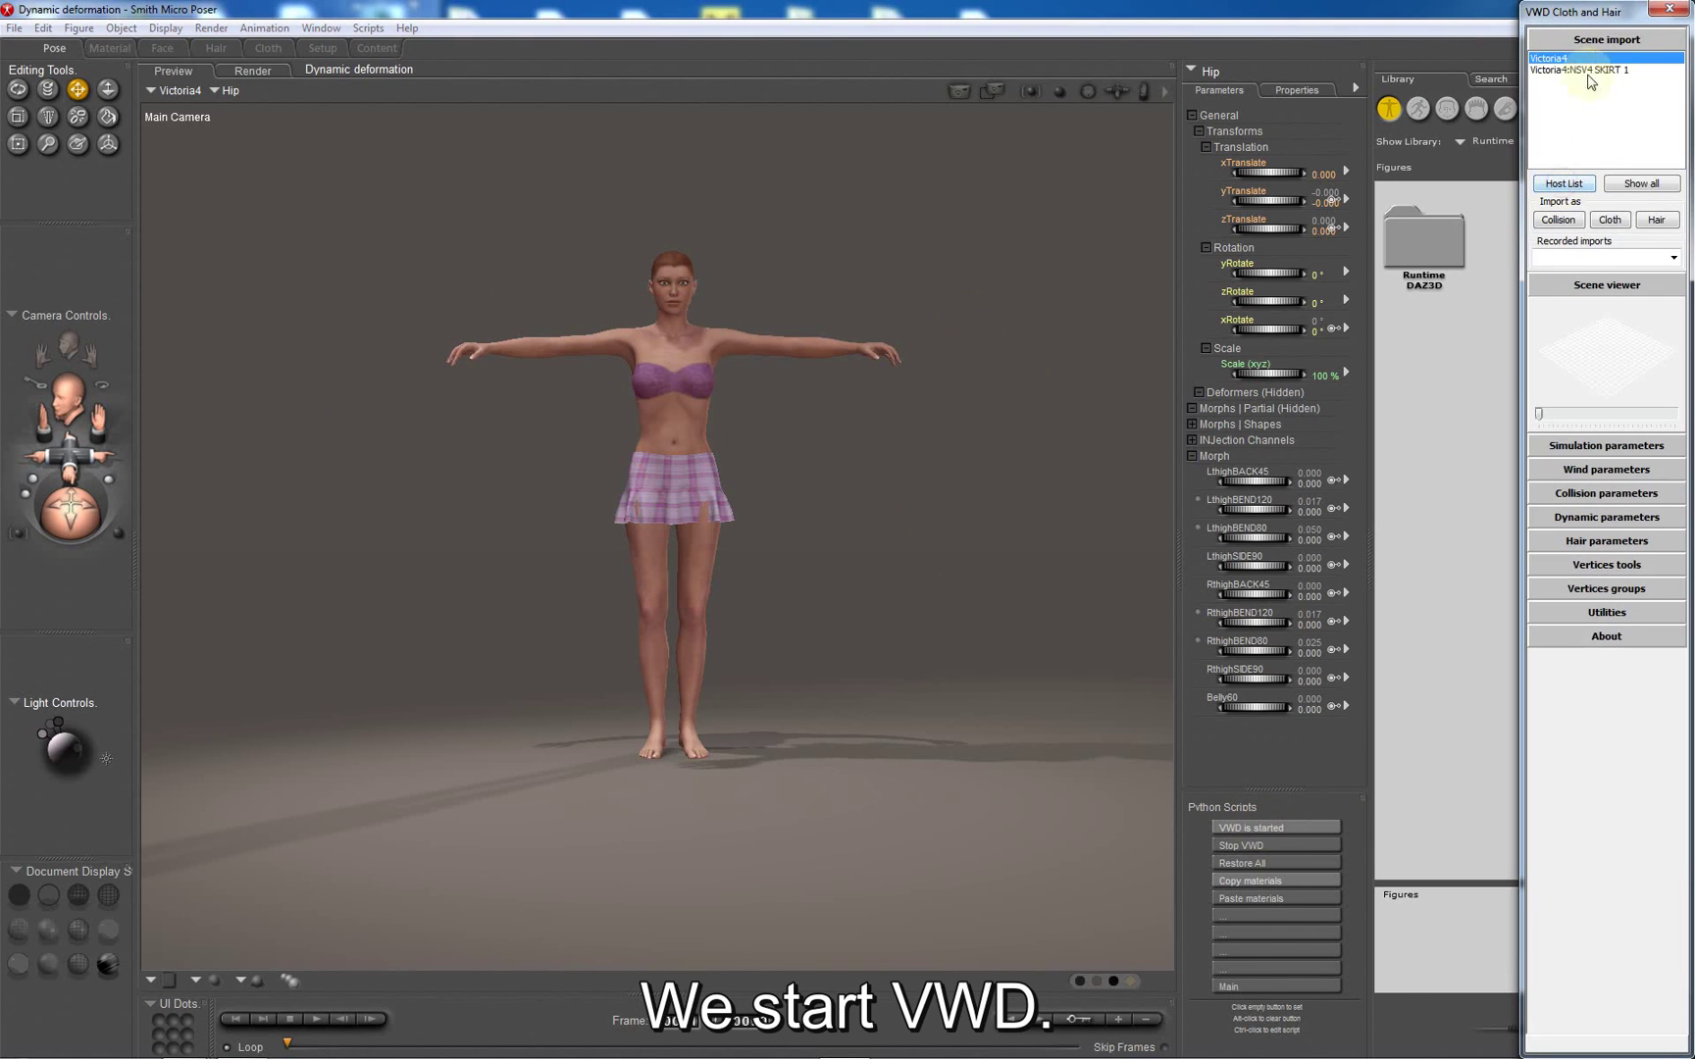
pyautogui.click(1550, 59)
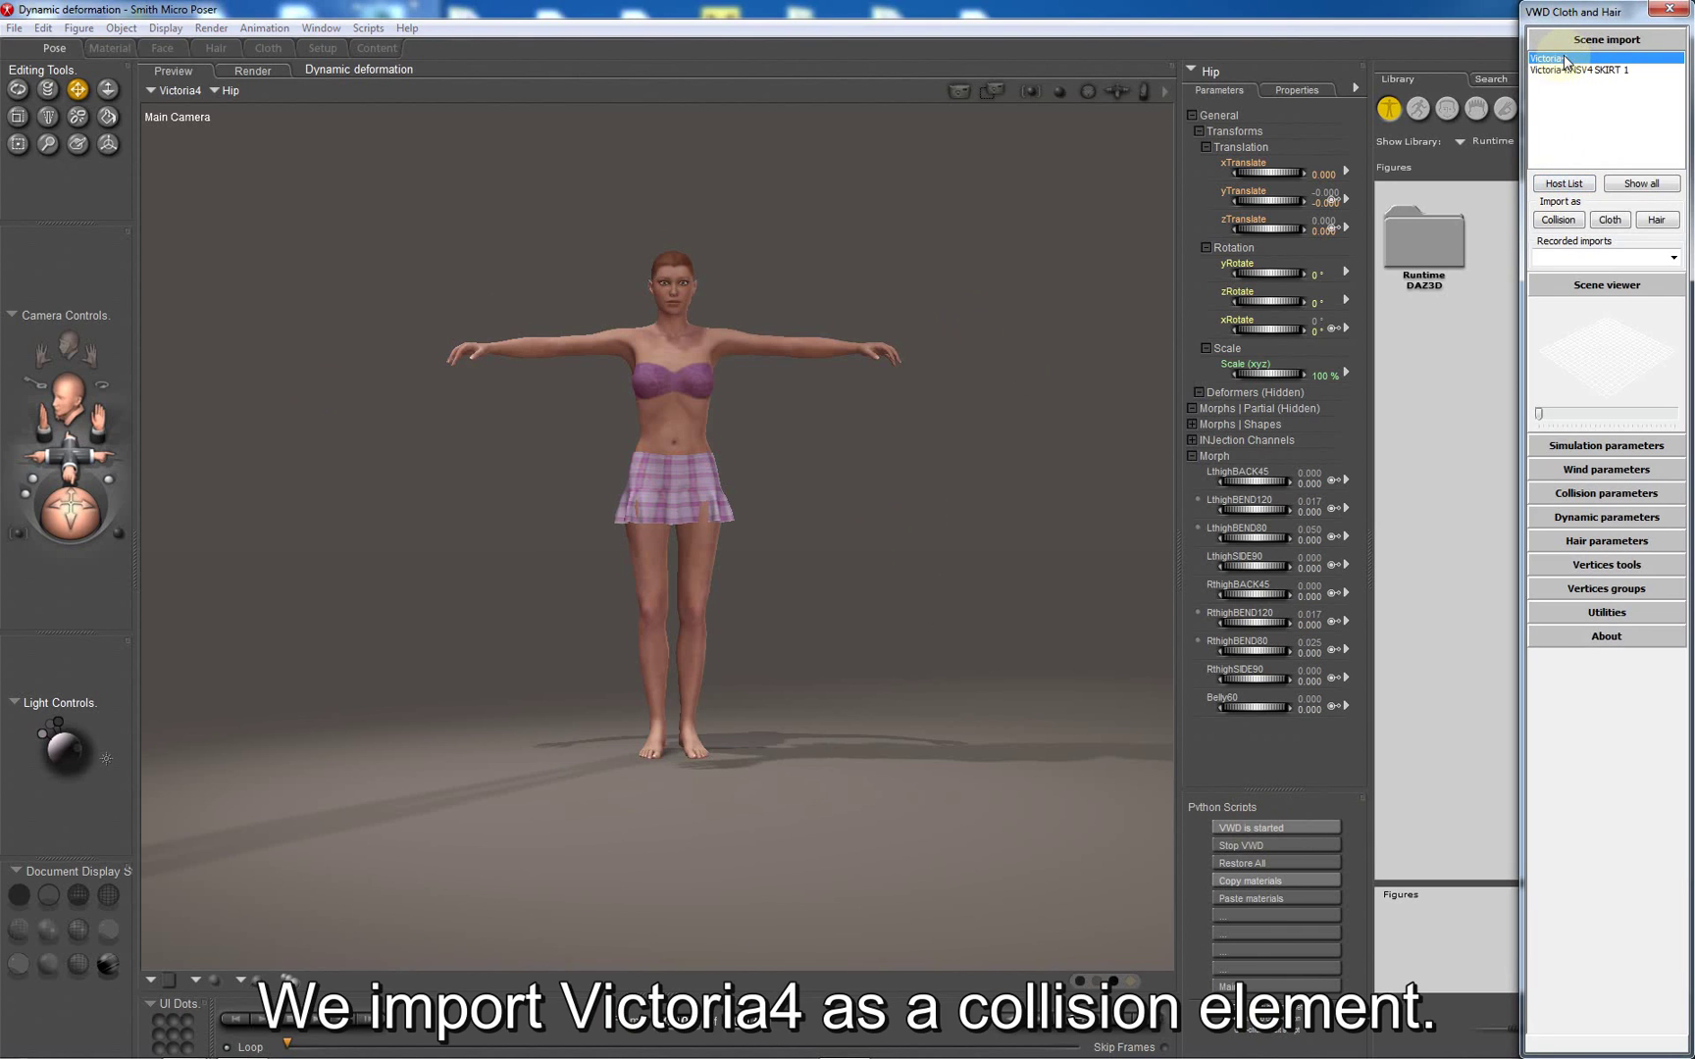
pyautogui.click(1557, 225)
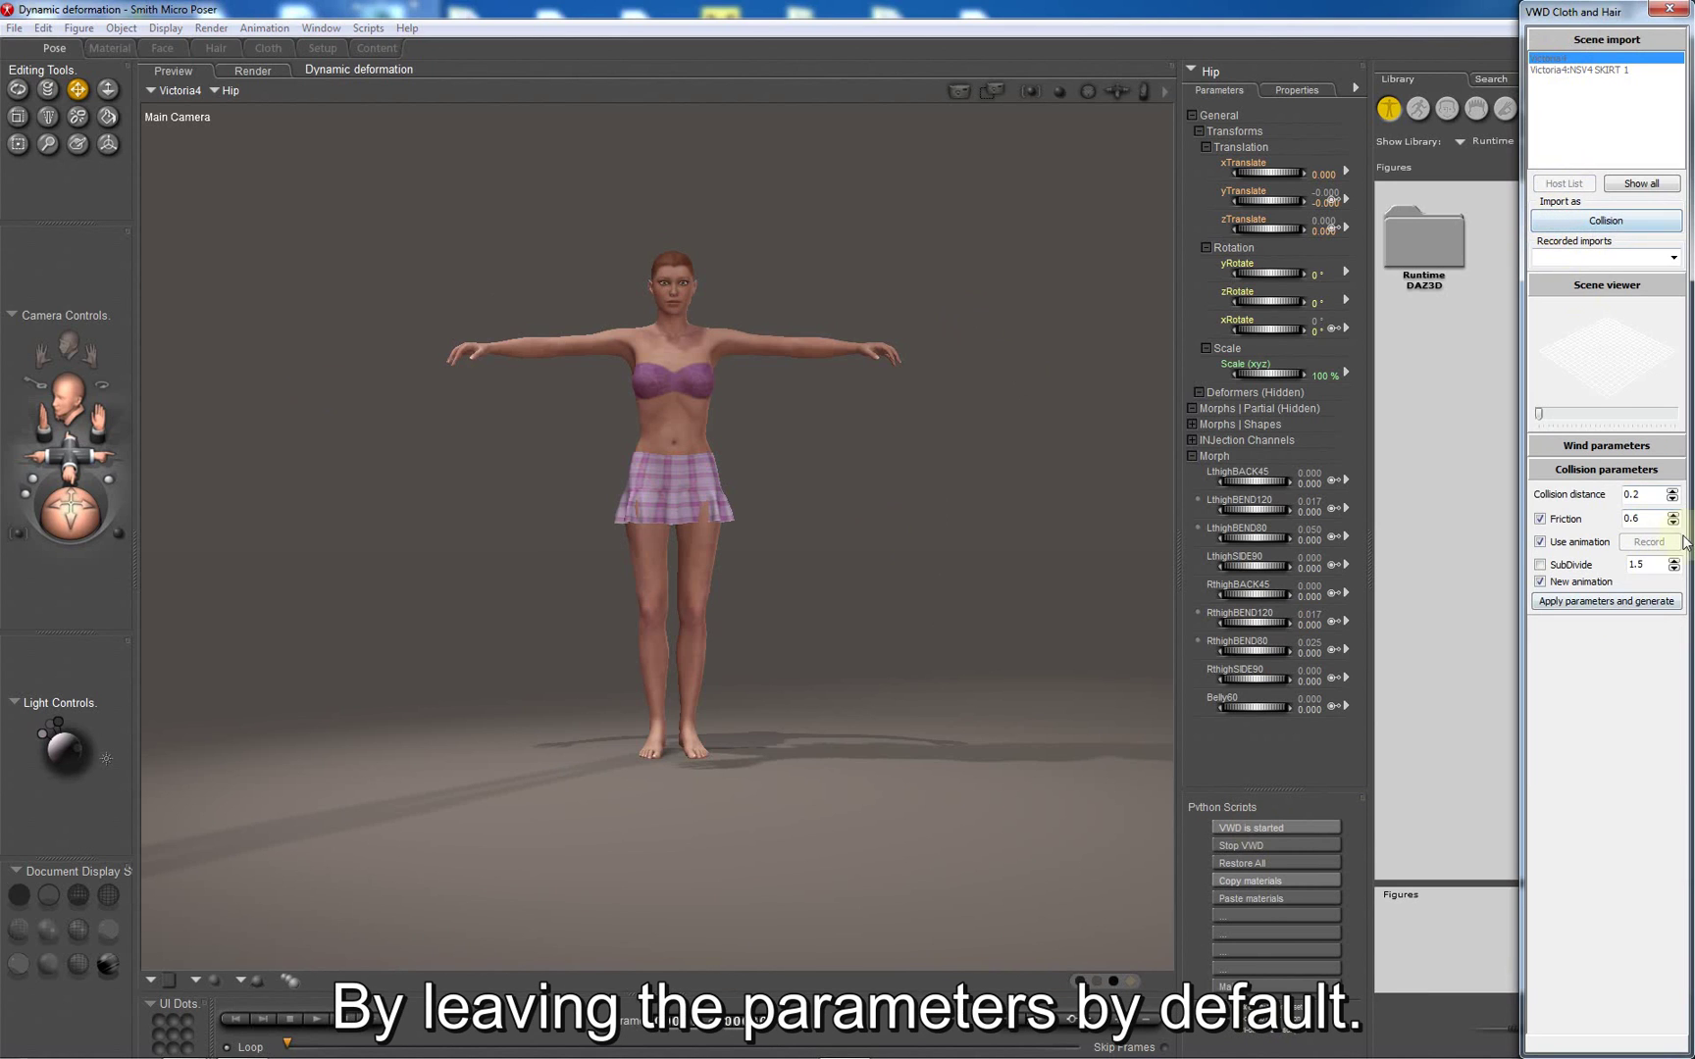
pyautogui.click(1574, 222)
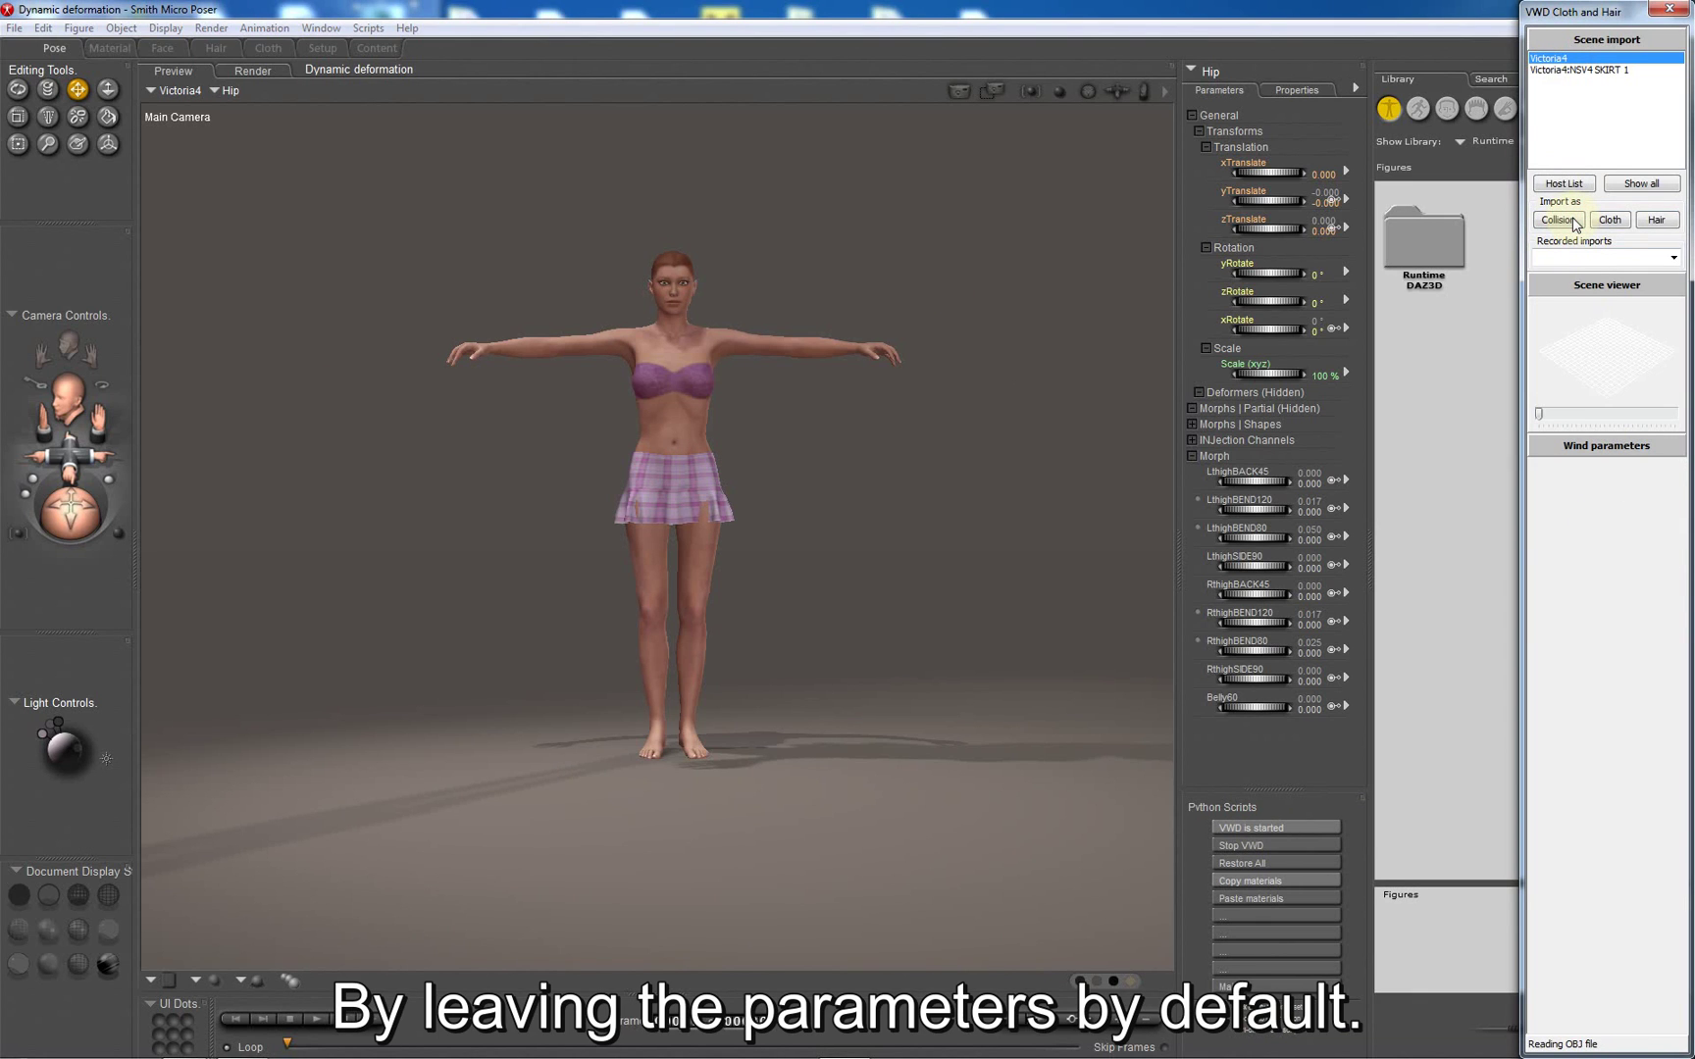
# - Import Victoria4:NSV4 SKIRT 1 as cloth with the default dynamic parameters
pyautogui.click(1579, 69)
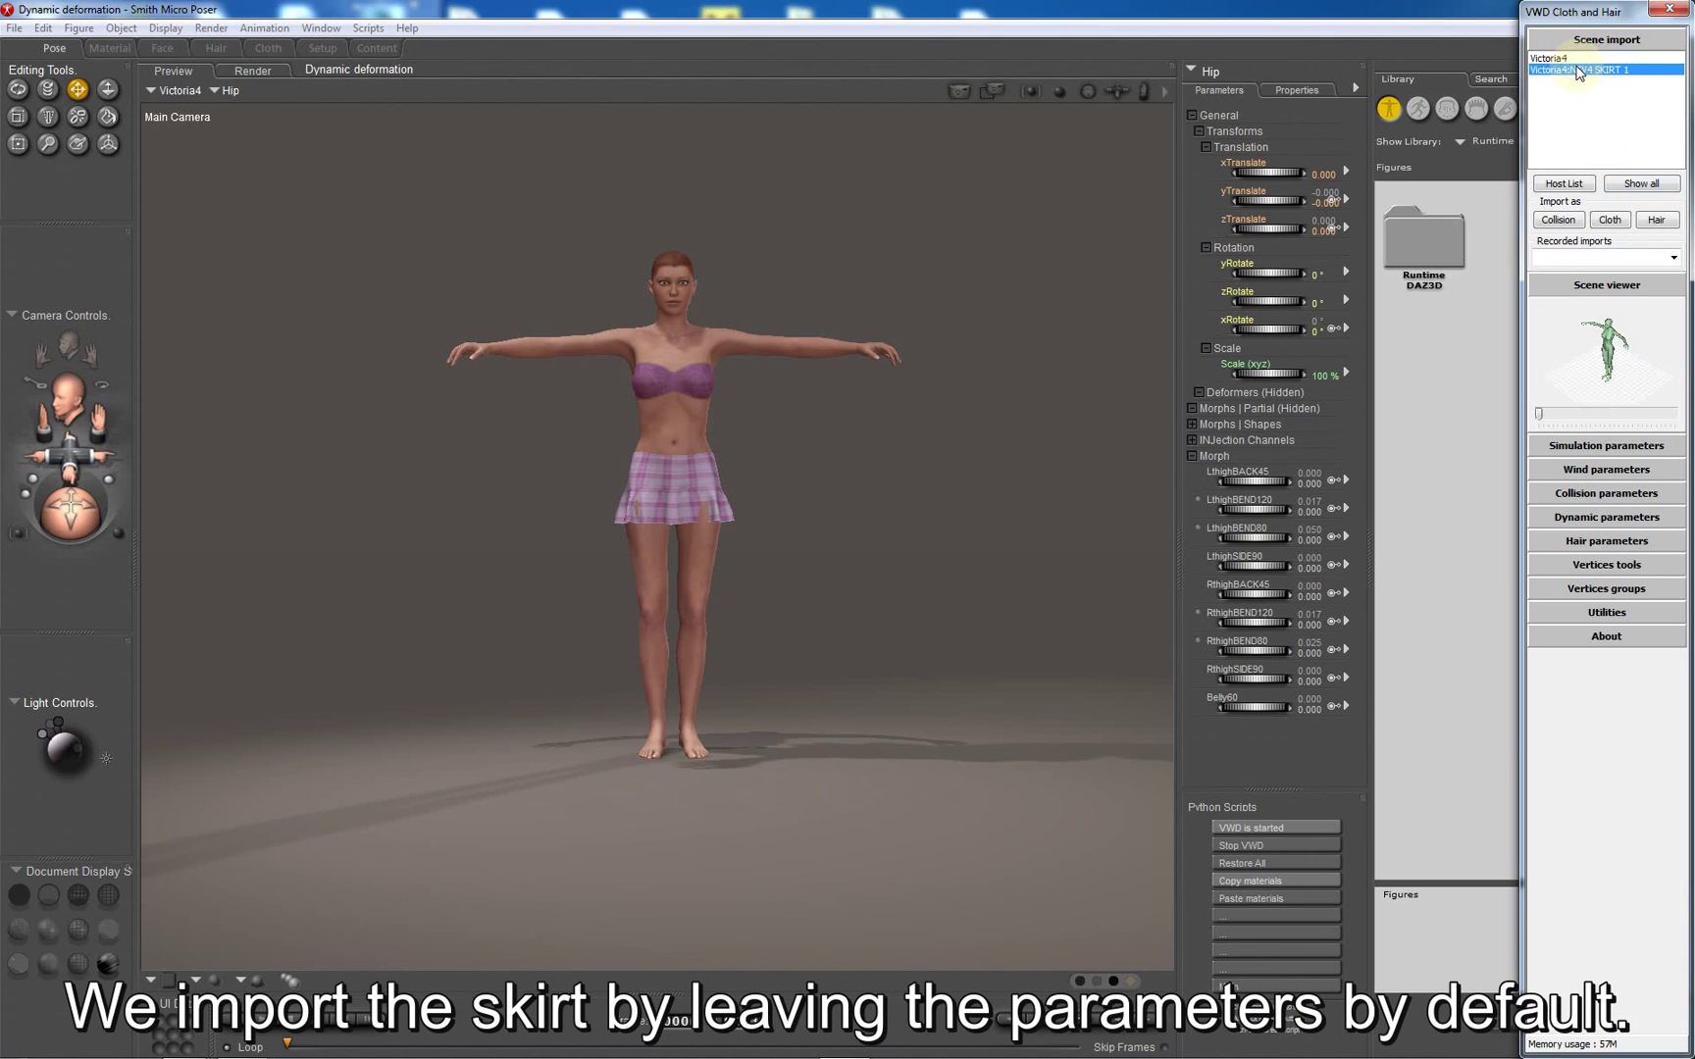
pyautogui.click(1609, 221)
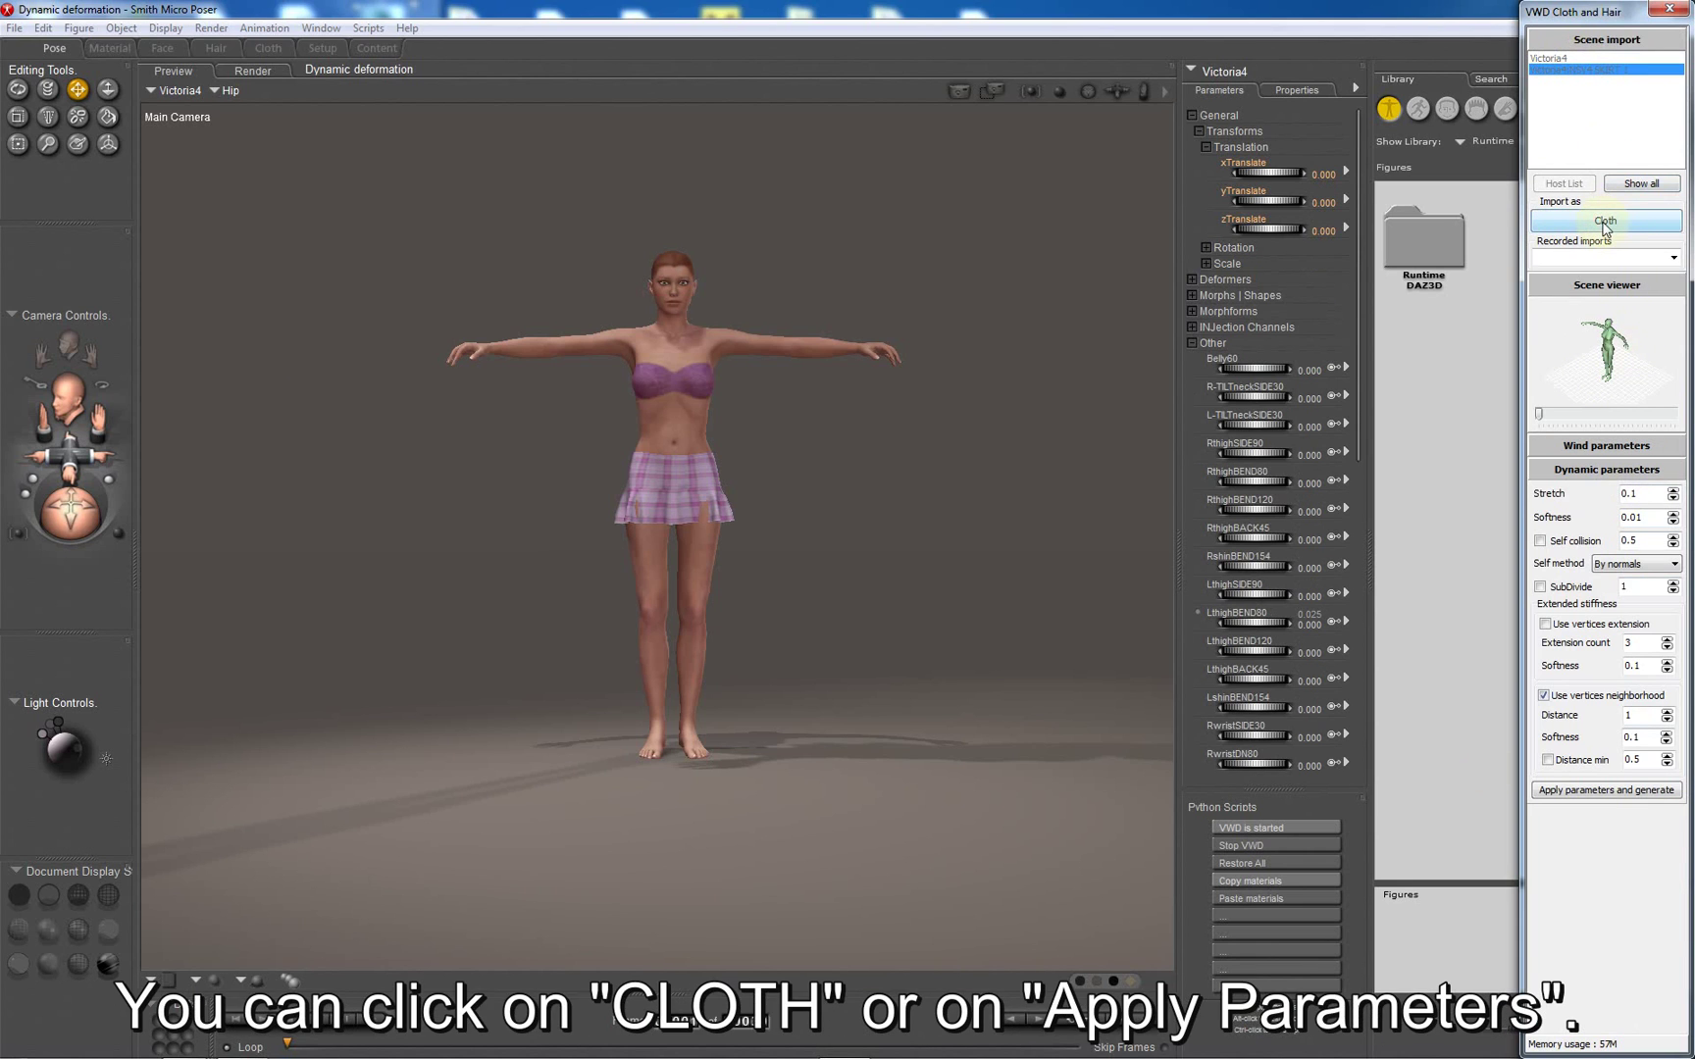
pyautogui.click(1588, 791)
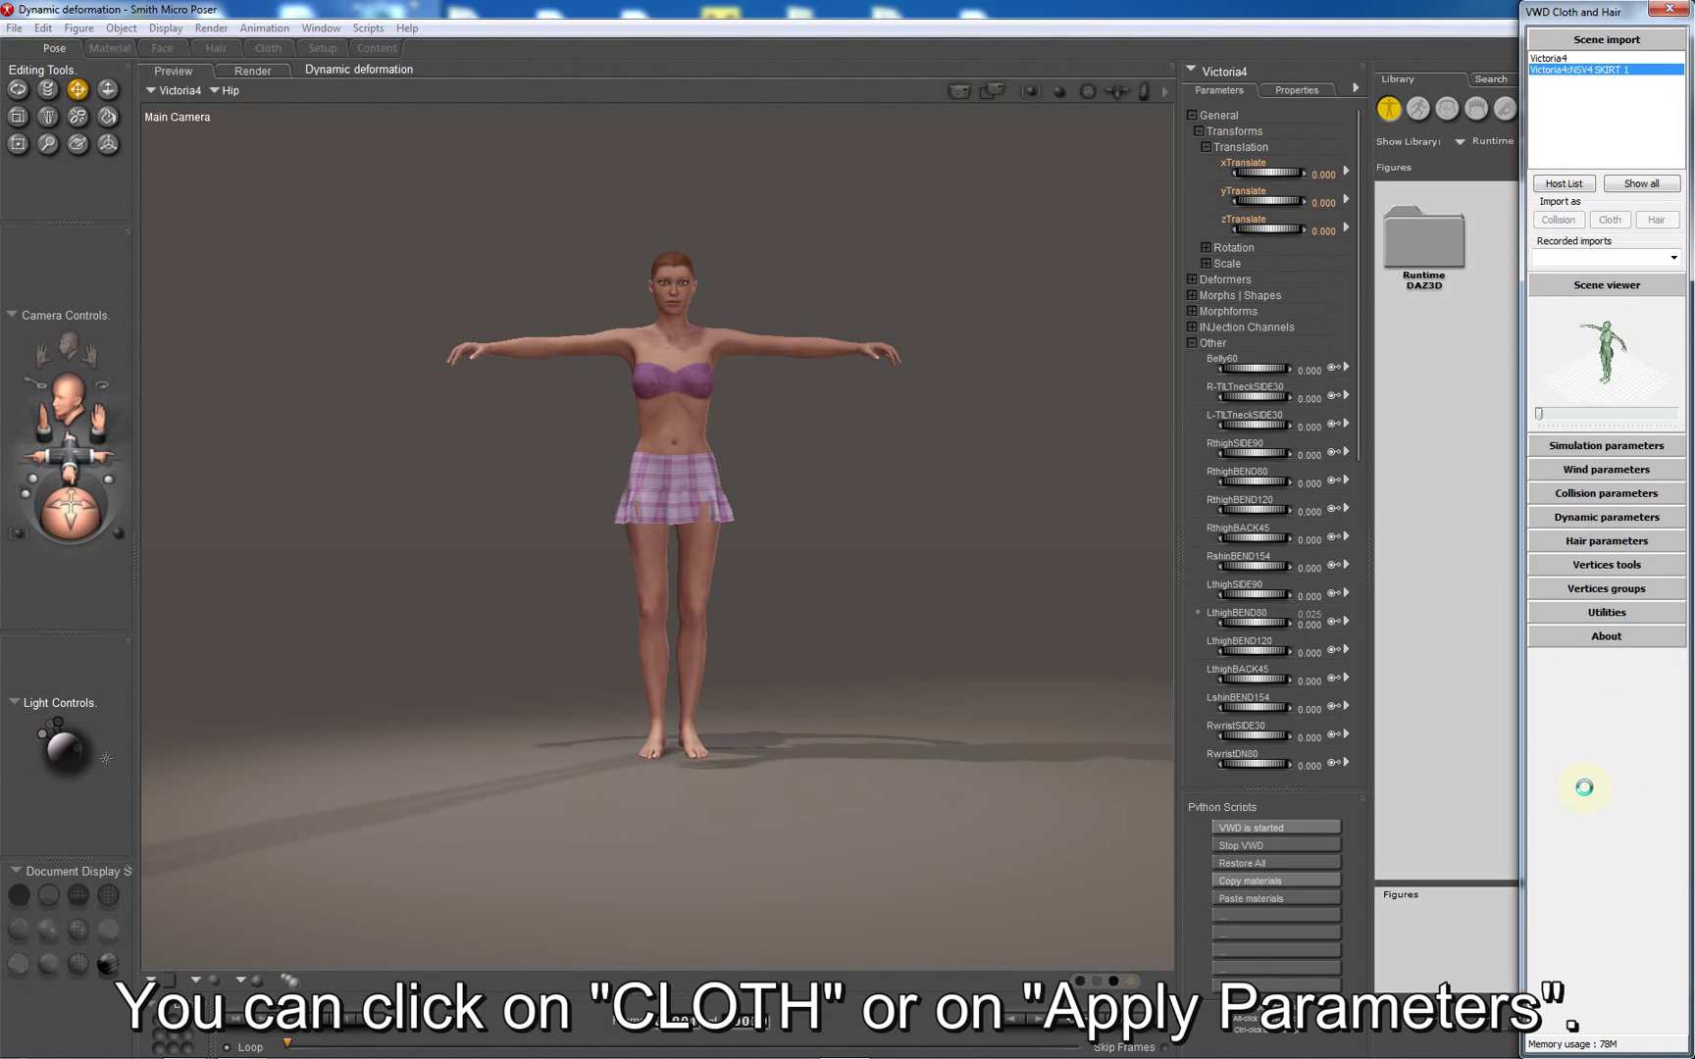
# - Show the VWD scene in the enlarged viewer and change the skirt mesh's color to purple
pyautogui.click(1601, 285)
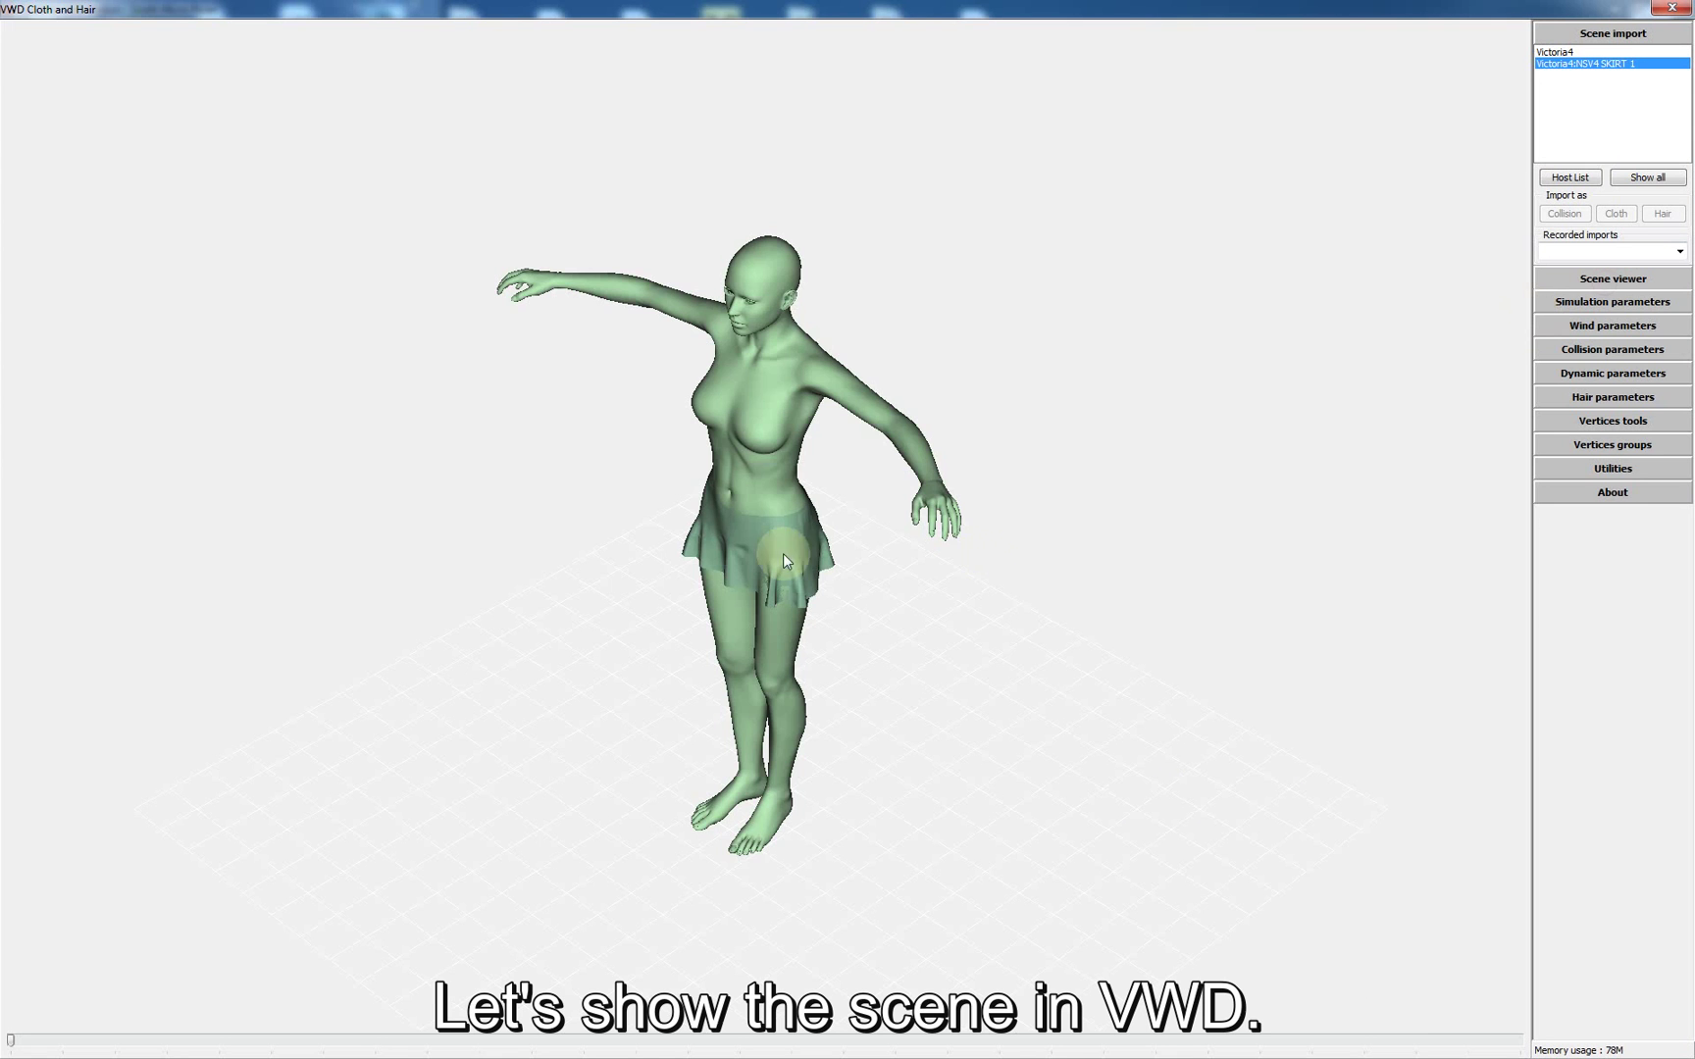
pyautogui.scroll(3, 848, 533)
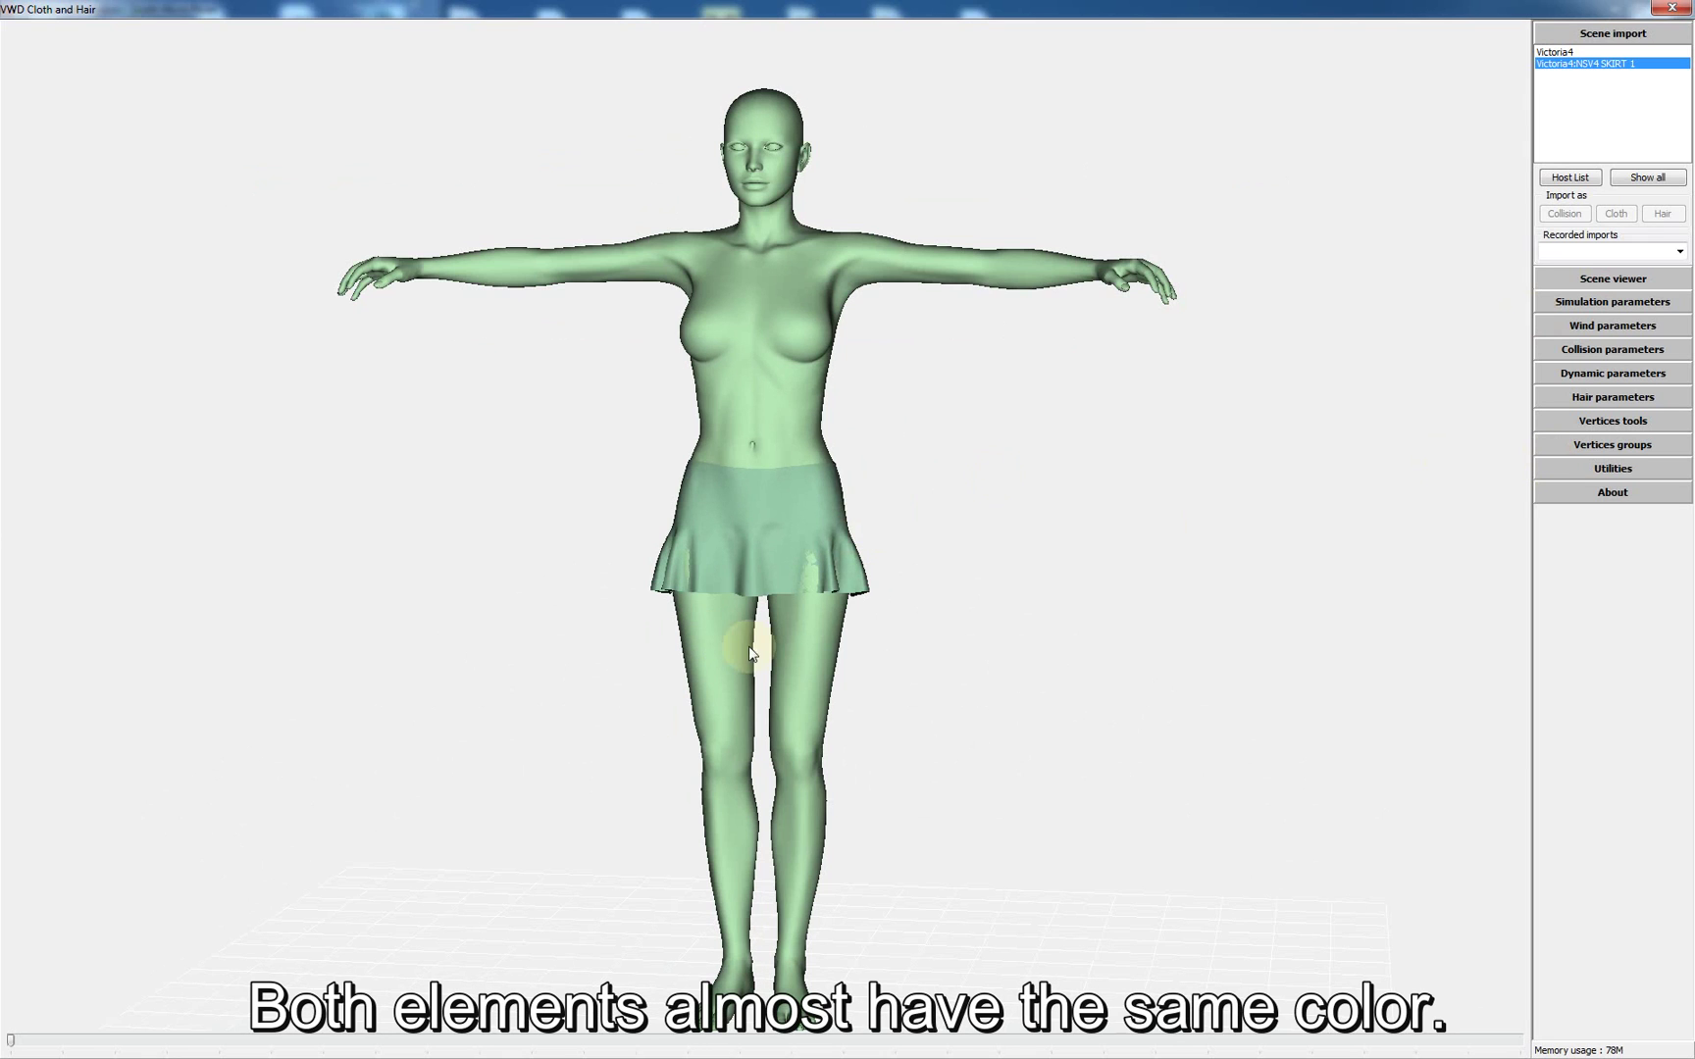
pyautogui.moveTo(937, 497); pyautogui.dragTo(963, 443)
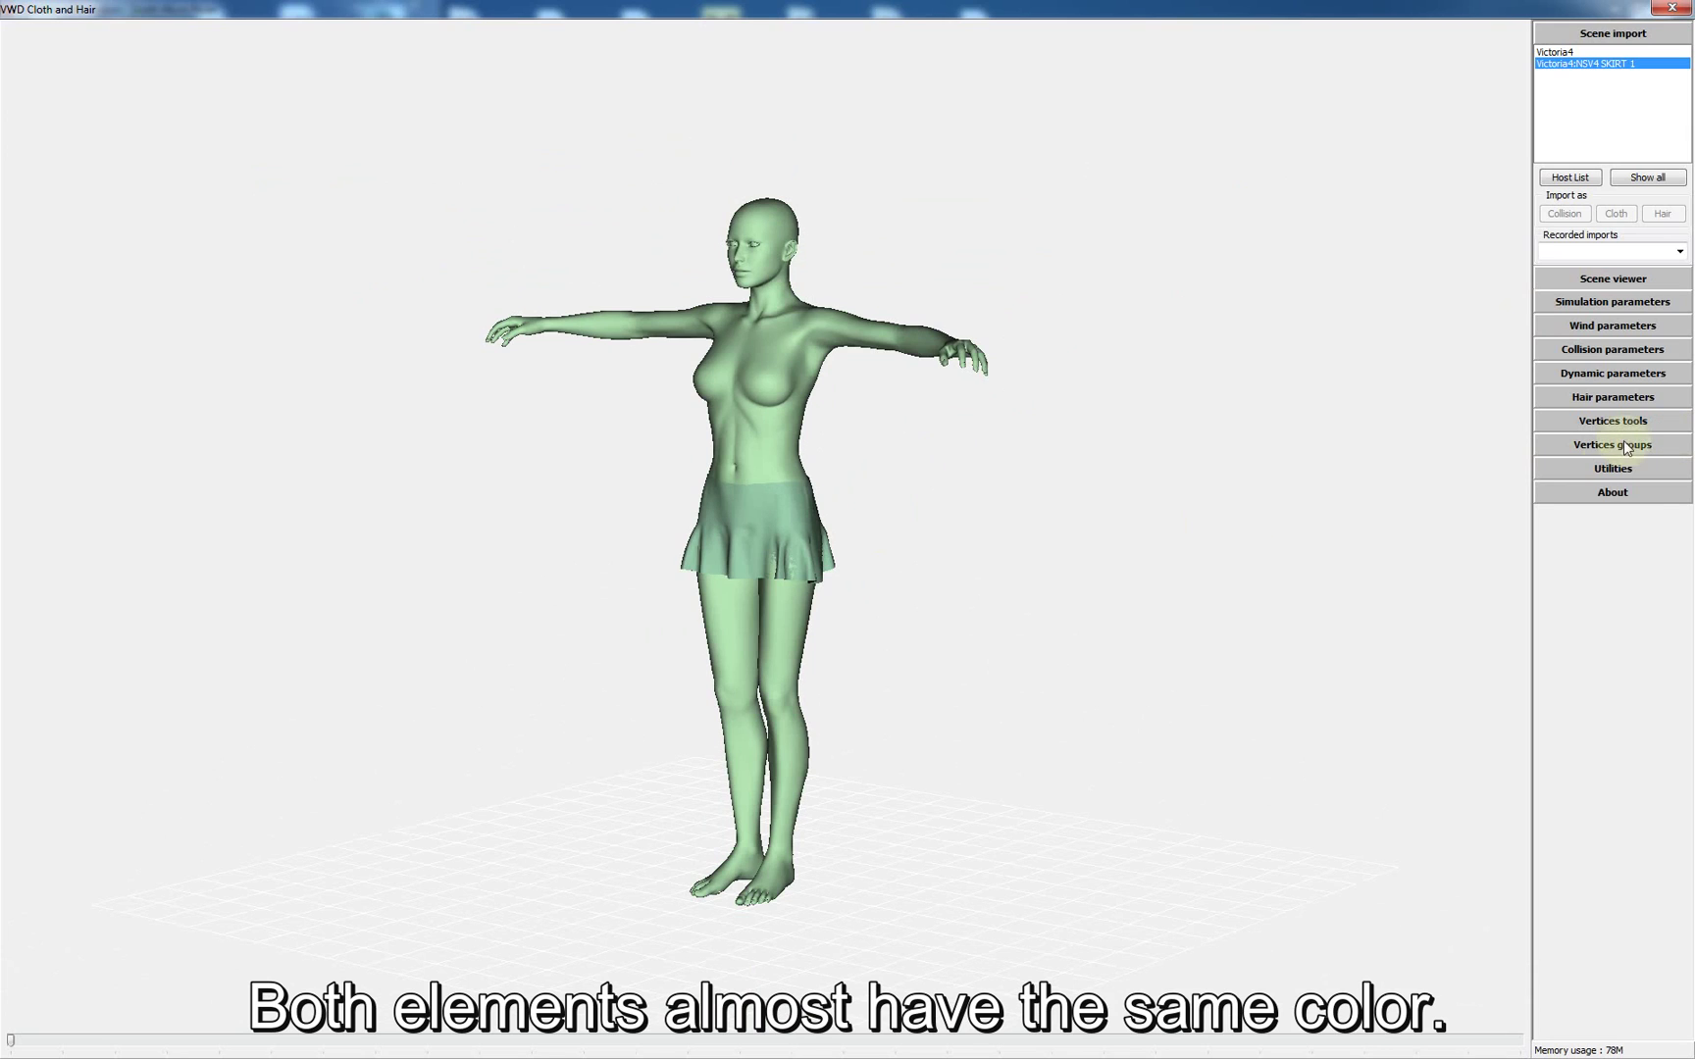
pyautogui.click(1620, 470)
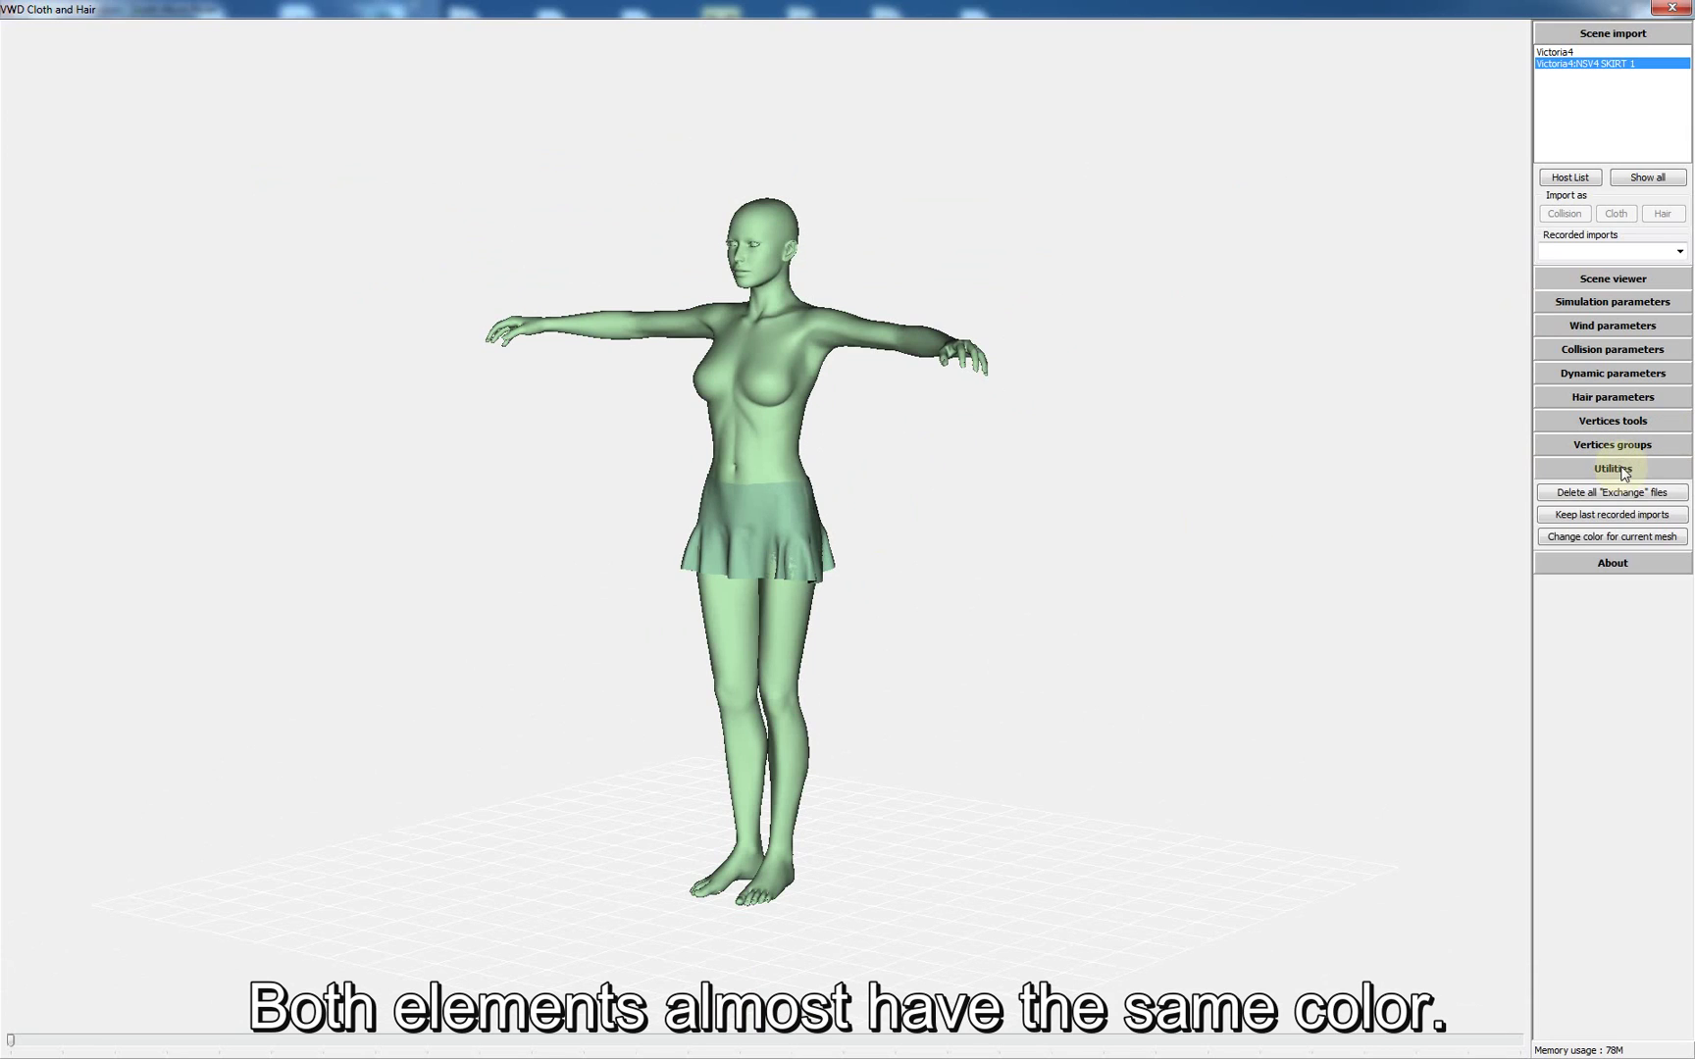
pyautogui.click(1613, 541)
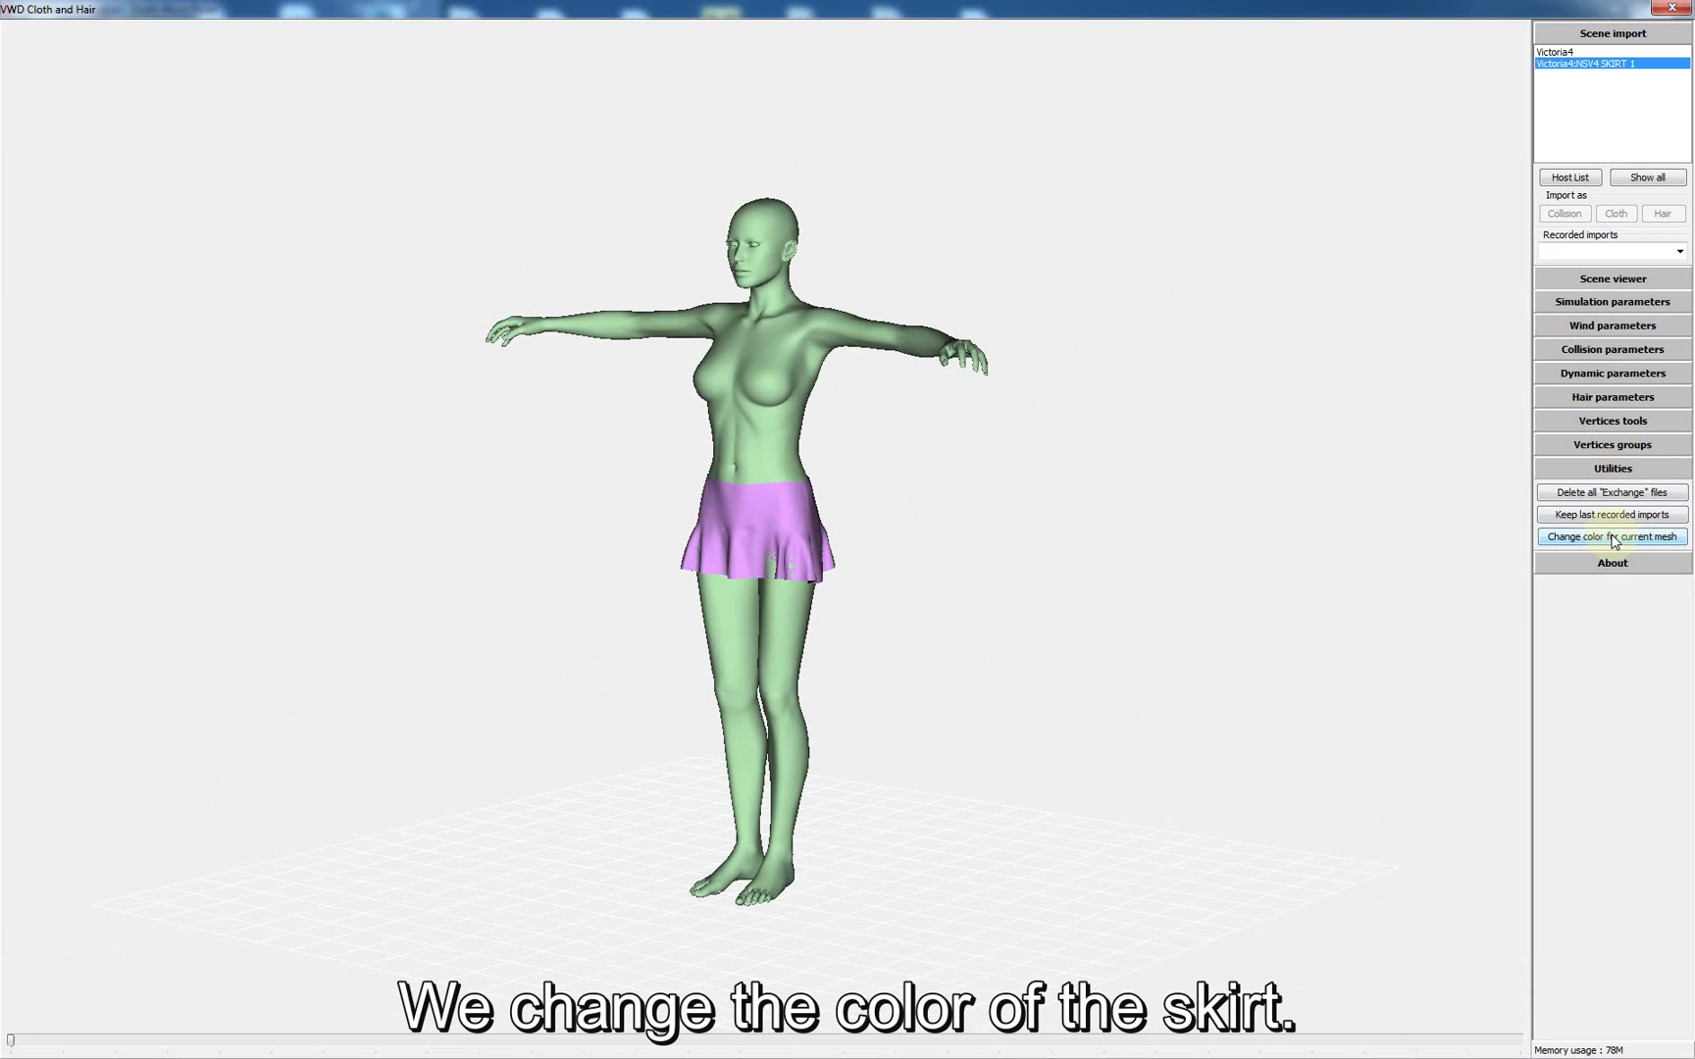
# - Change the Victoria4 mesh's color to a skin-like beige and make the skirt the current mesh again
pyautogui.click(1562, 53)
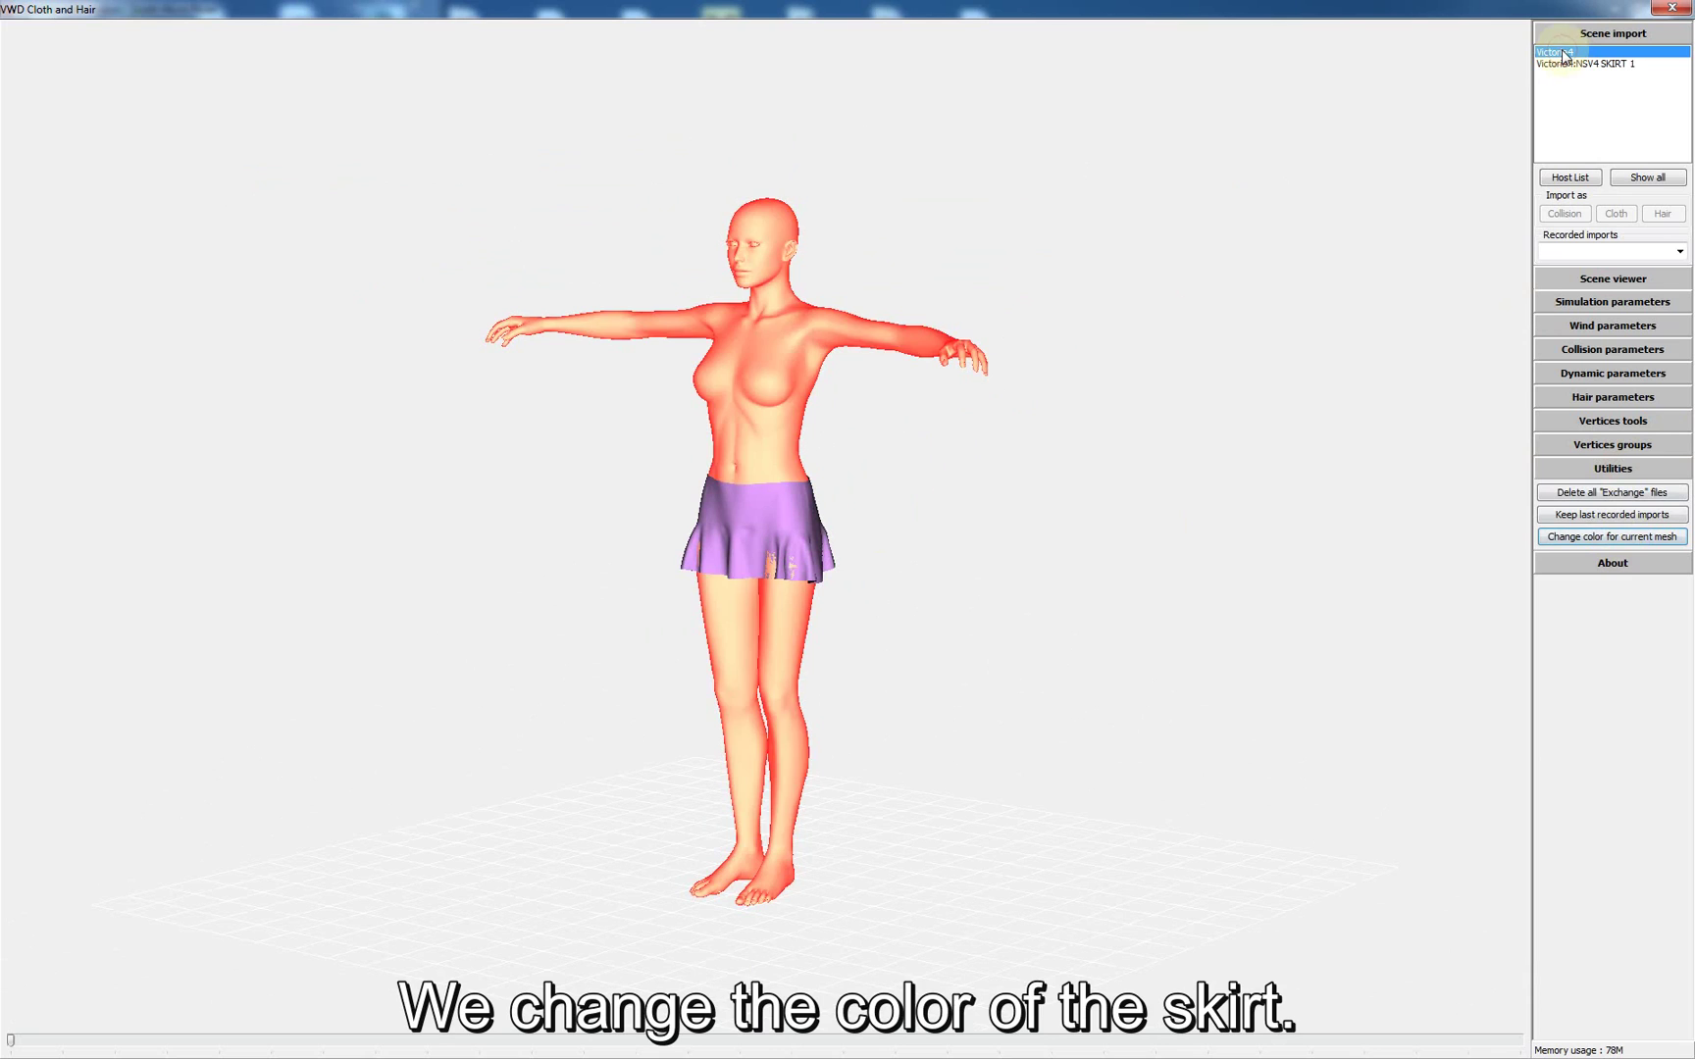
pyautogui.click(1604, 538)
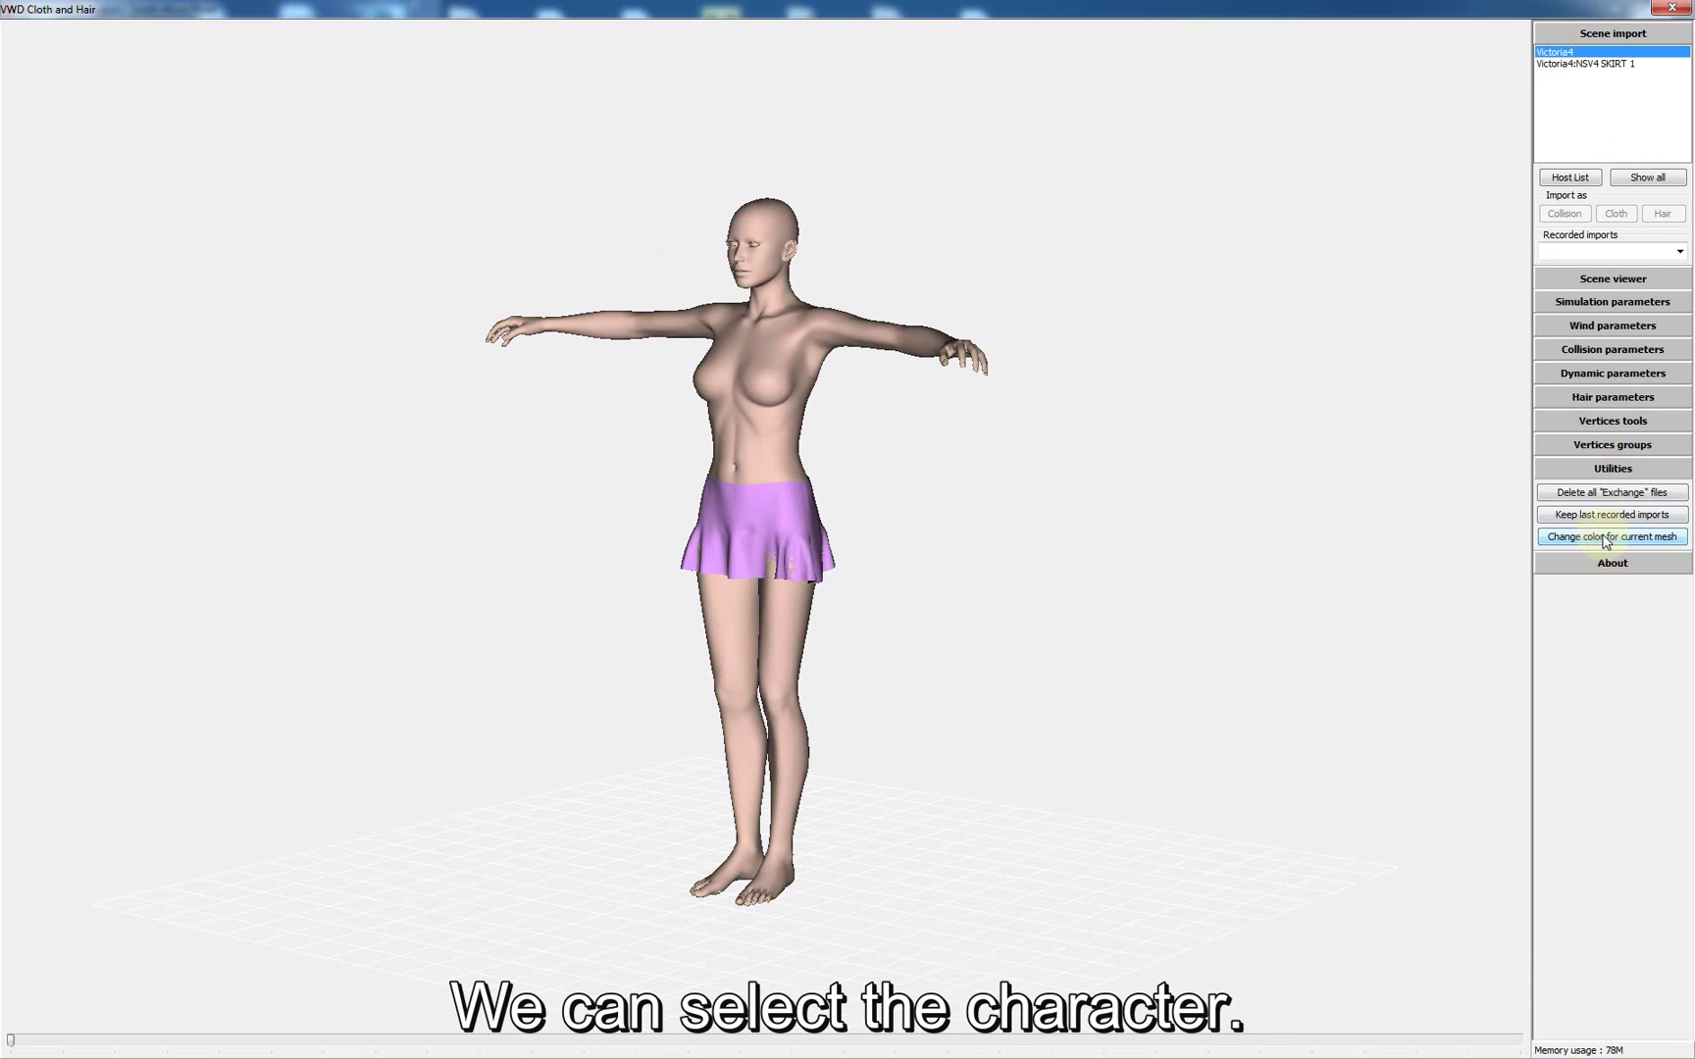
pyautogui.click(1601, 64)
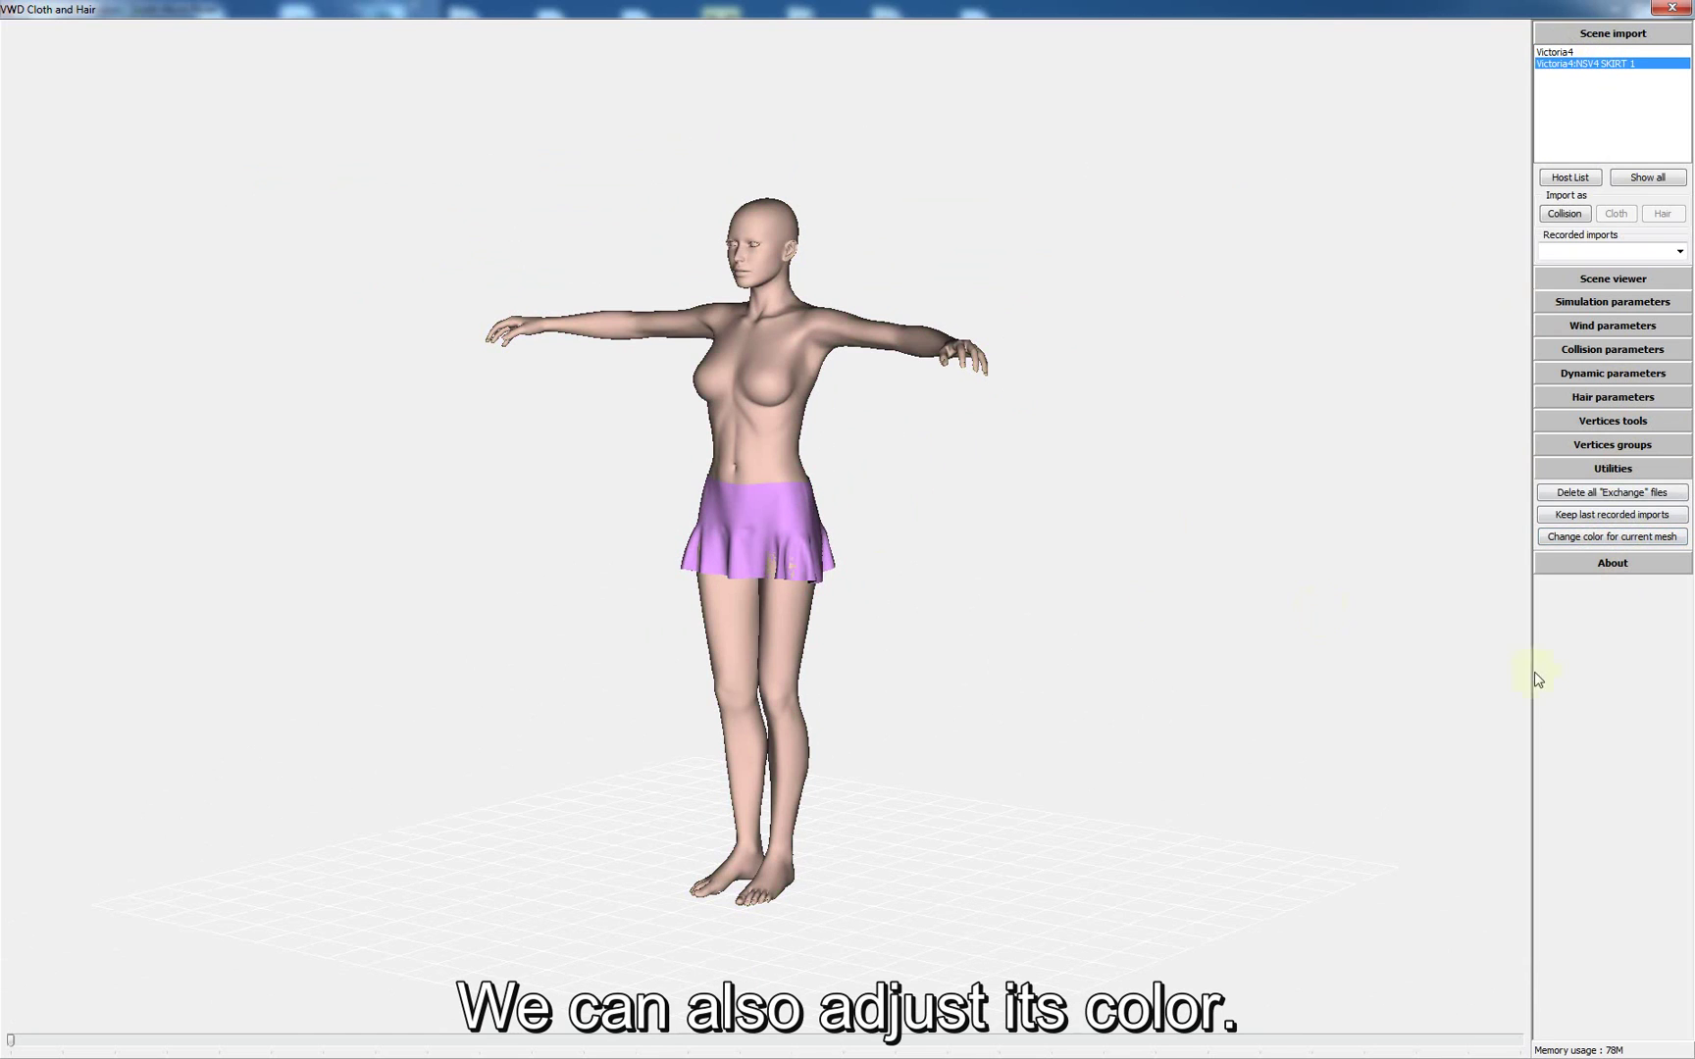
pyautogui.click(1599, 468)
pyautogui.moveTo(925, 637); pyautogui.dragTo(937, 639)
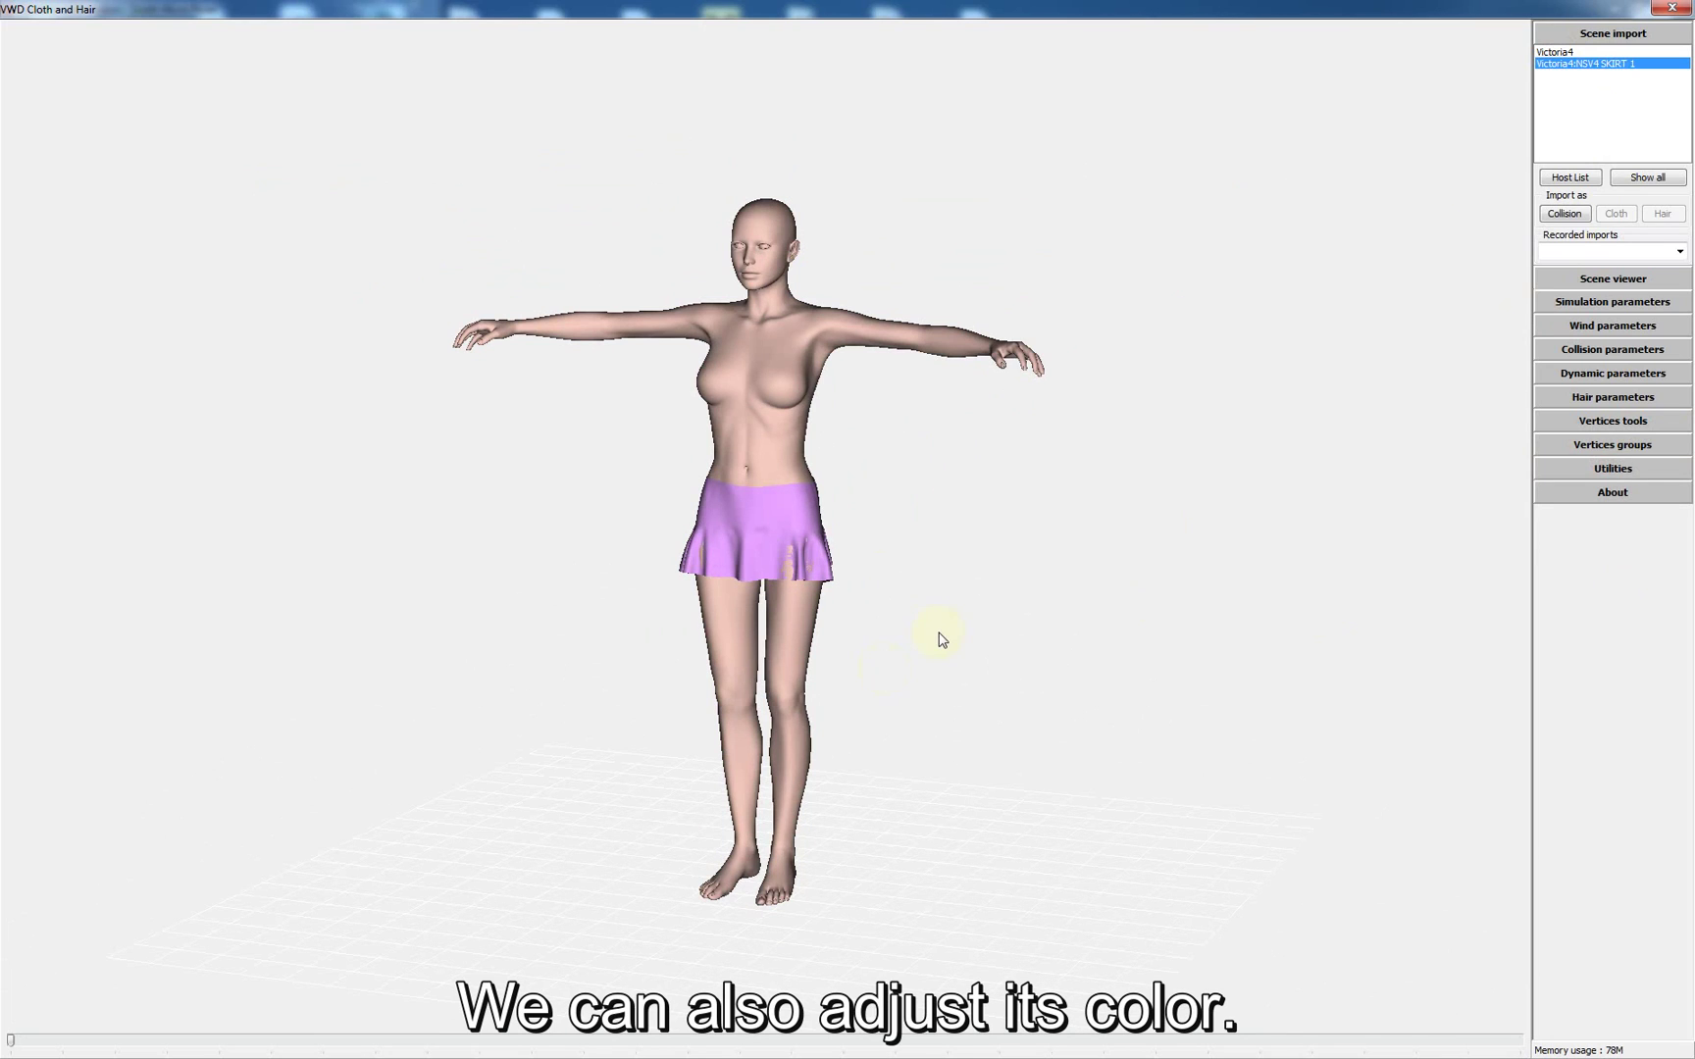
# - Select the skirt's free-edge vertices and remove the lower hem from the selection, keeping only the waist edge
pyautogui.click(1604, 302)
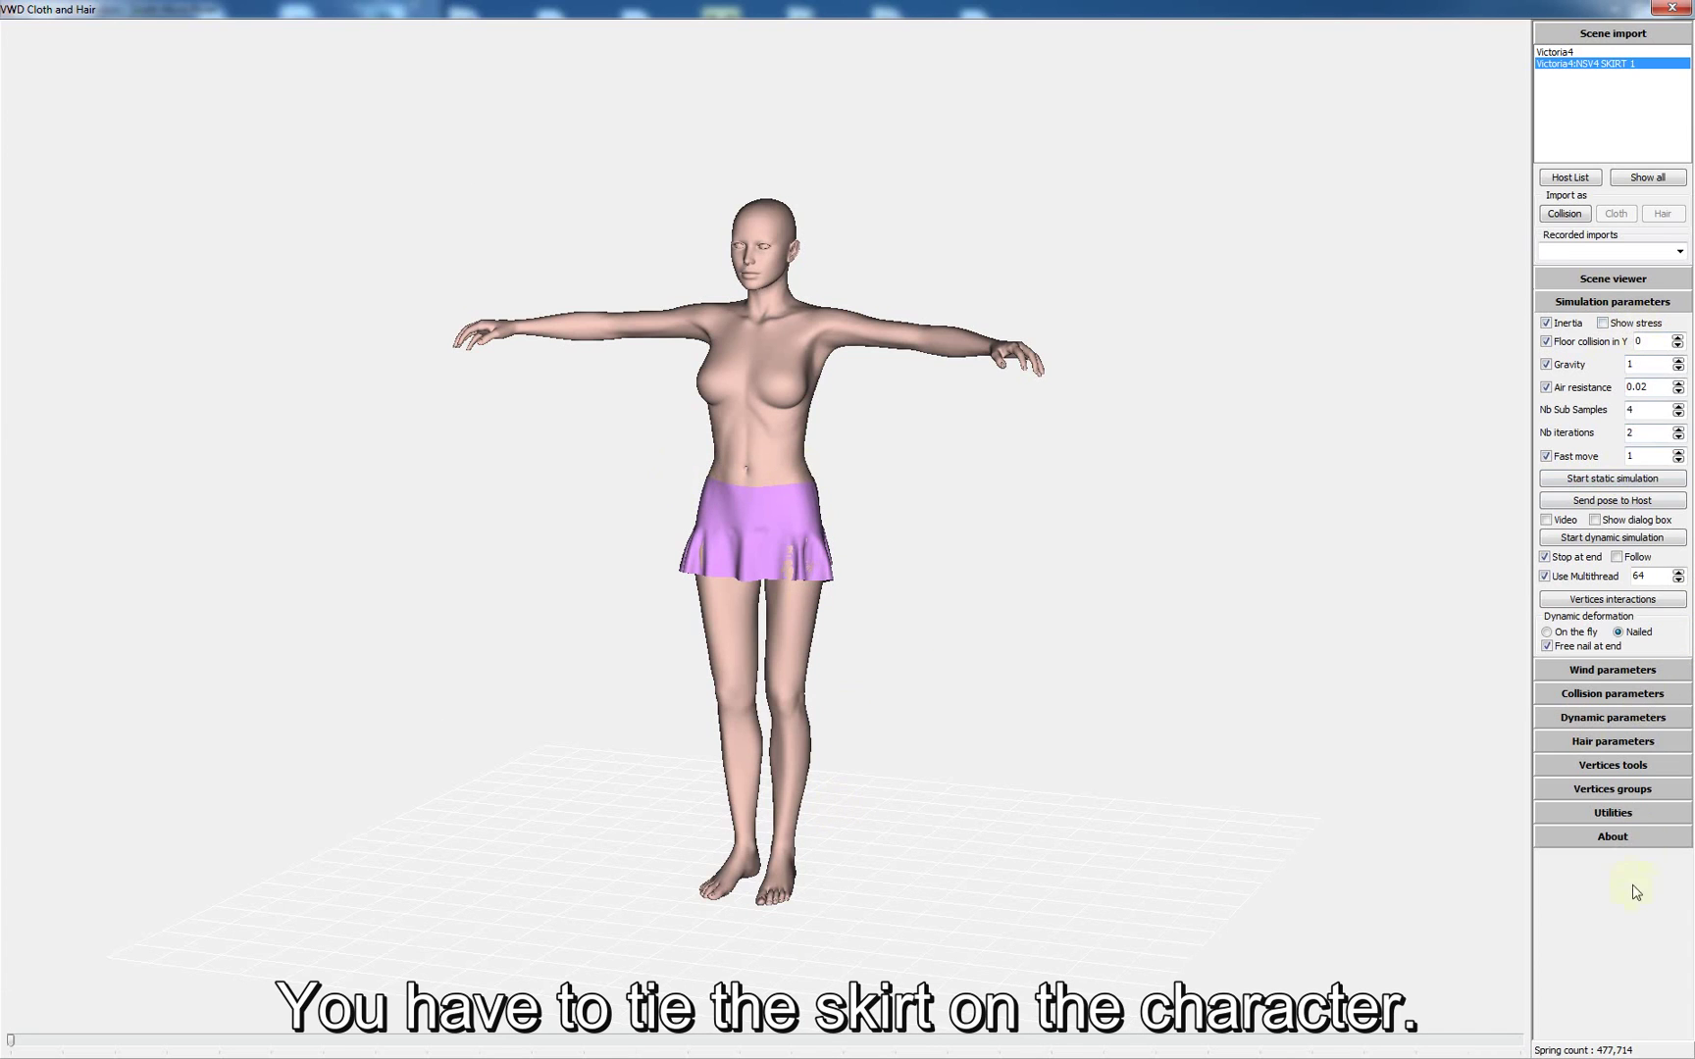
pyautogui.click(1626, 795)
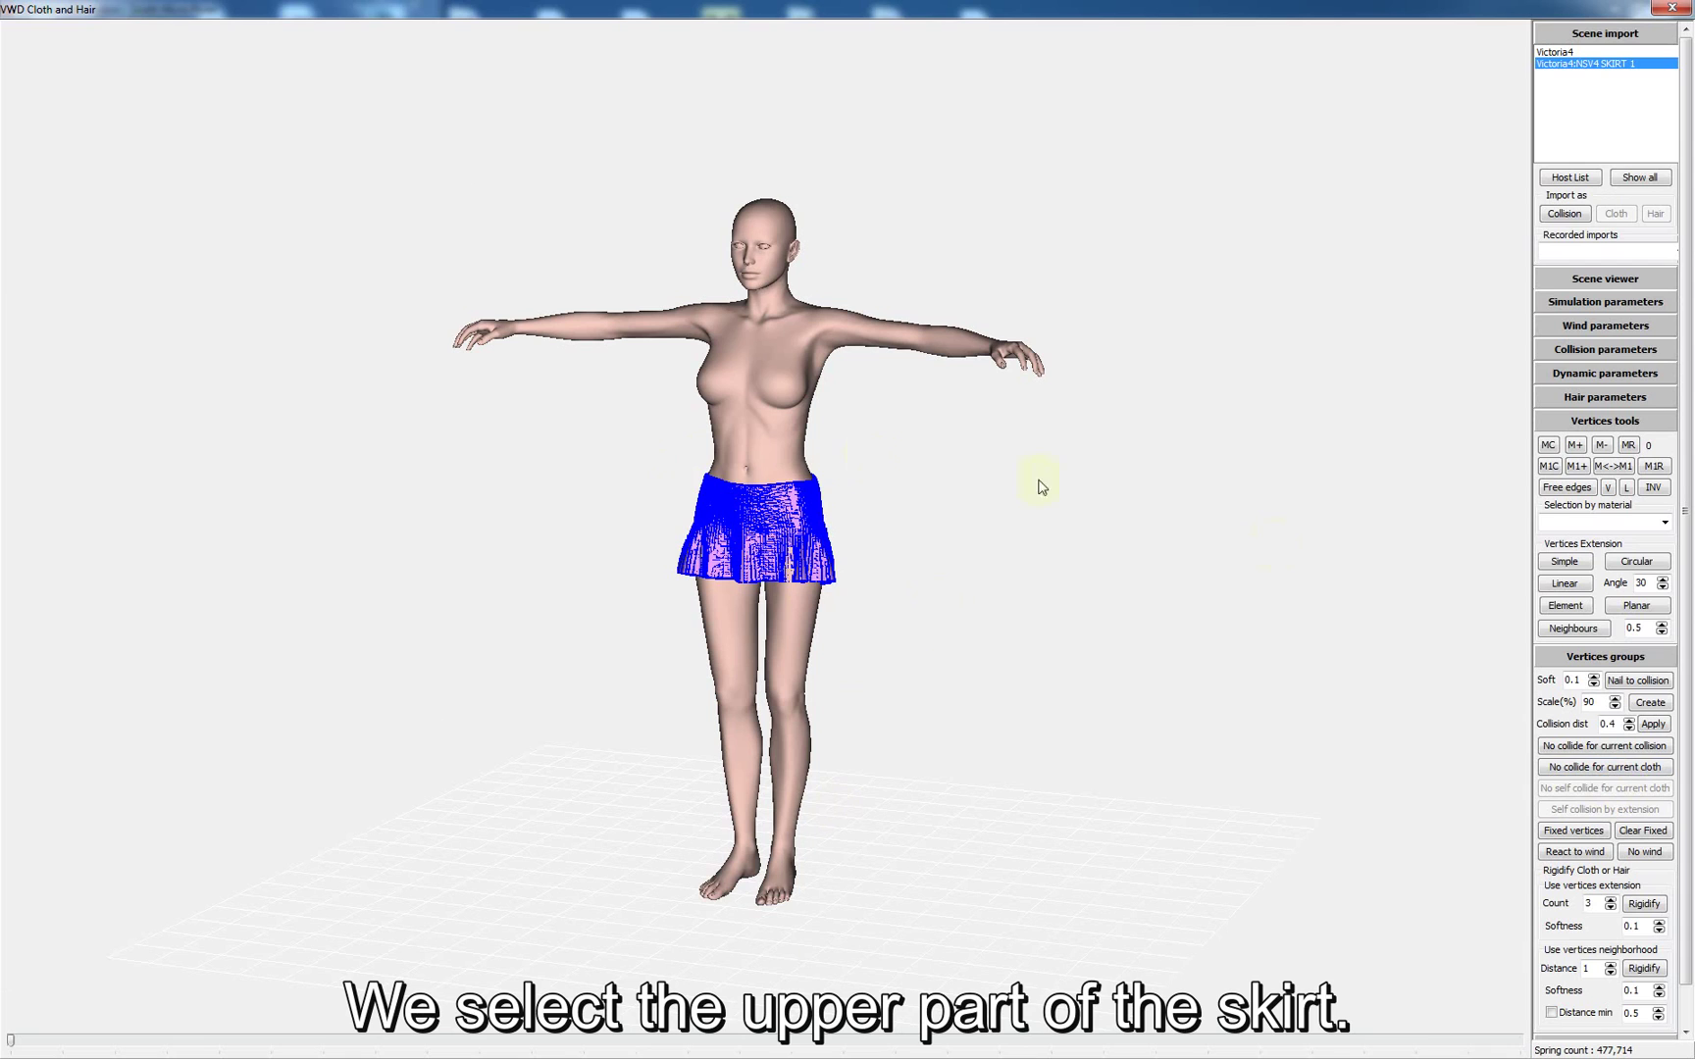
pyautogui.click(1565, 487)
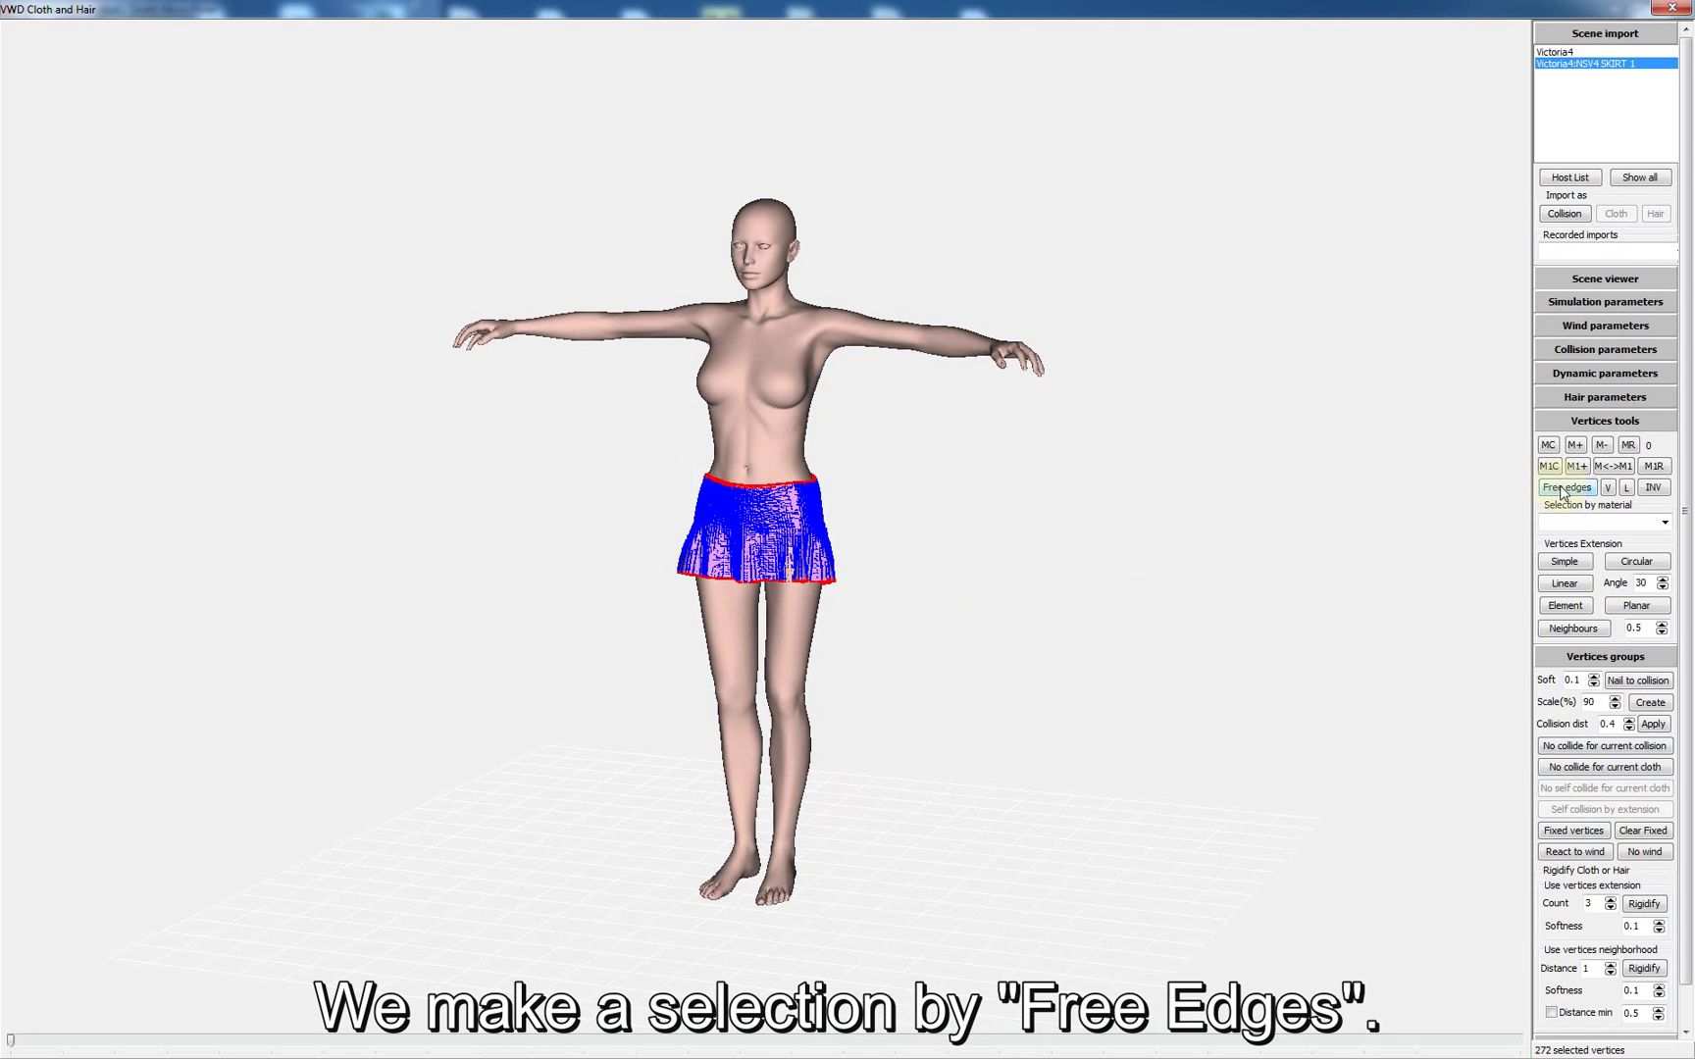
pyautogui.moveTo(756, 681); pyautogui.dragTo(847, 643, button='middle')
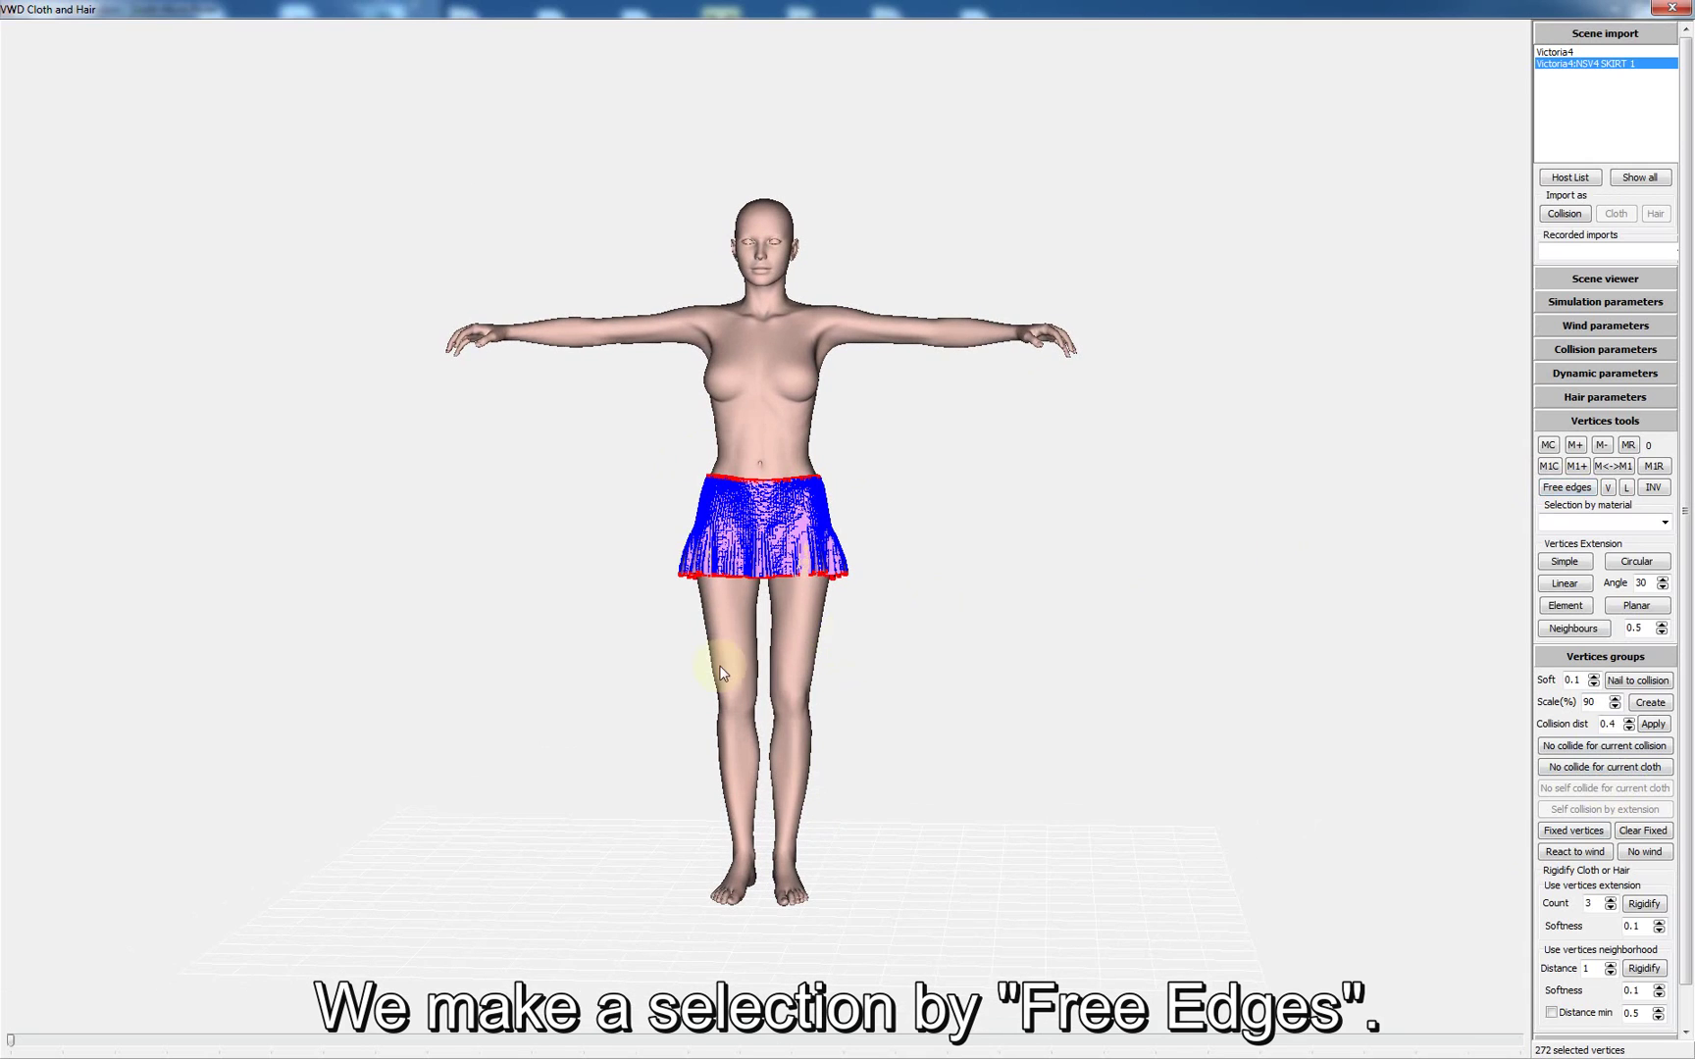
pyautogui.moveTo(567, 679); pyautogui.dragTo(944, 523)
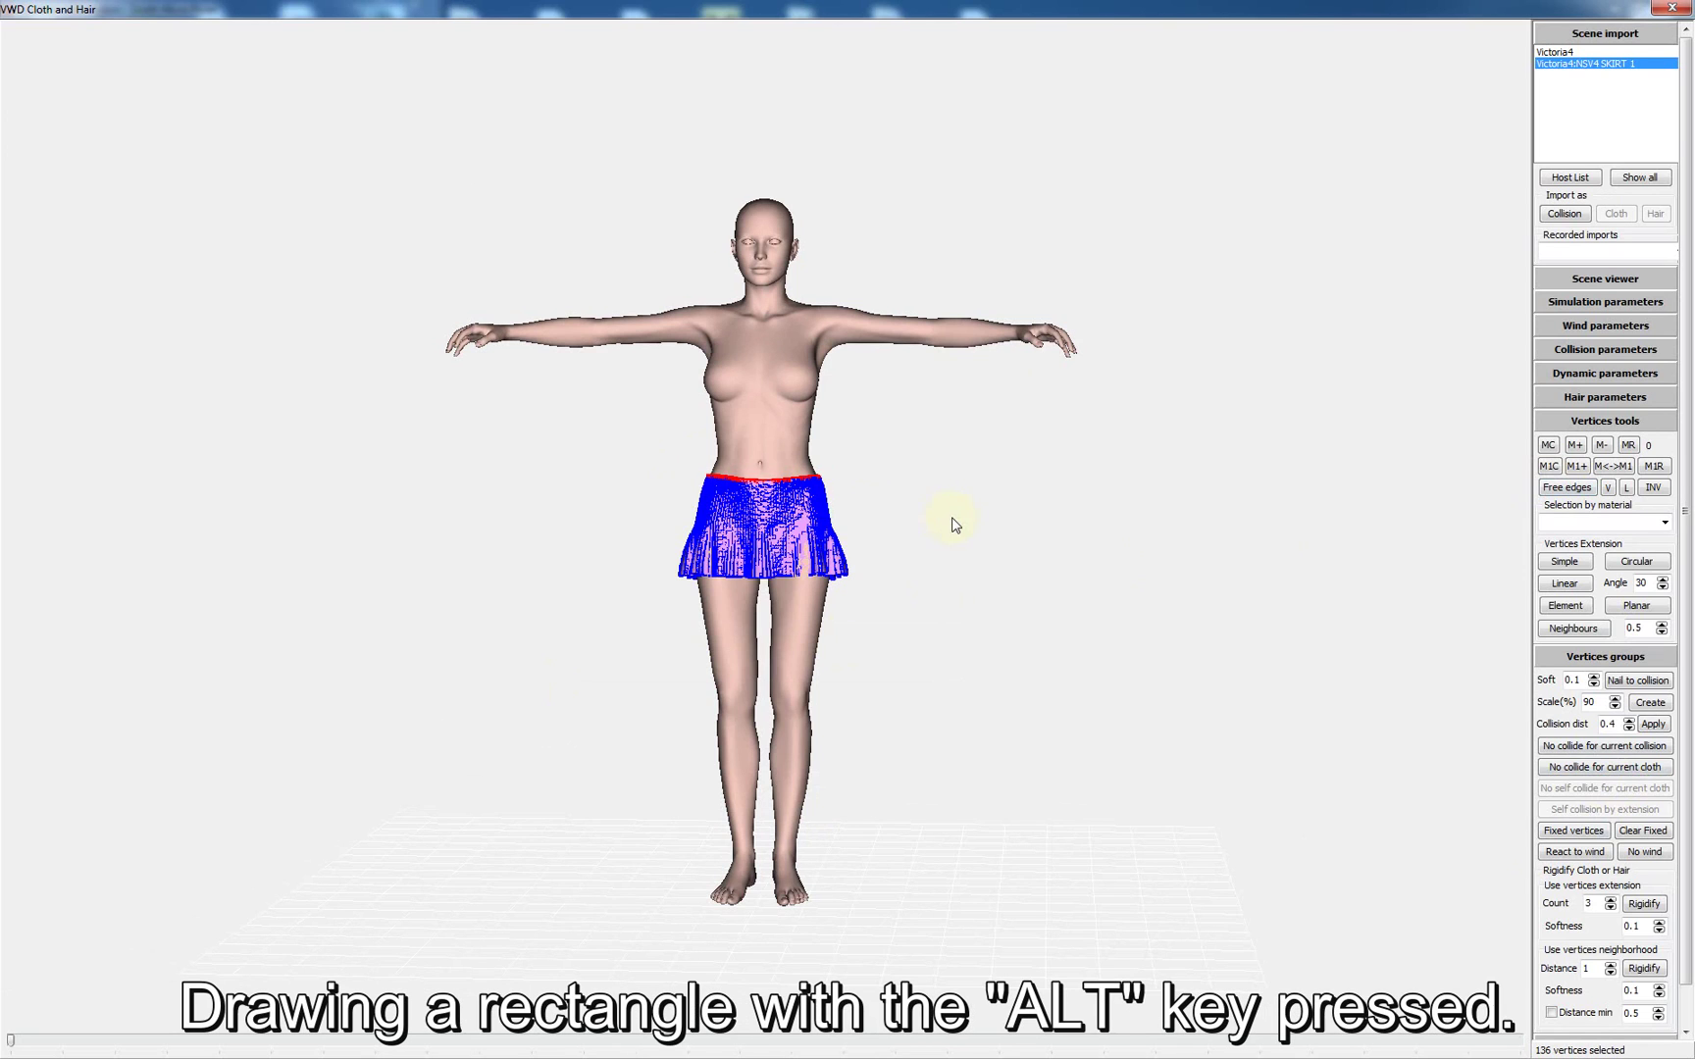
# - Extend the waist vertex selection once with the Simple extension and nail it to the collision figure
pyautogui.click(1564, 565)
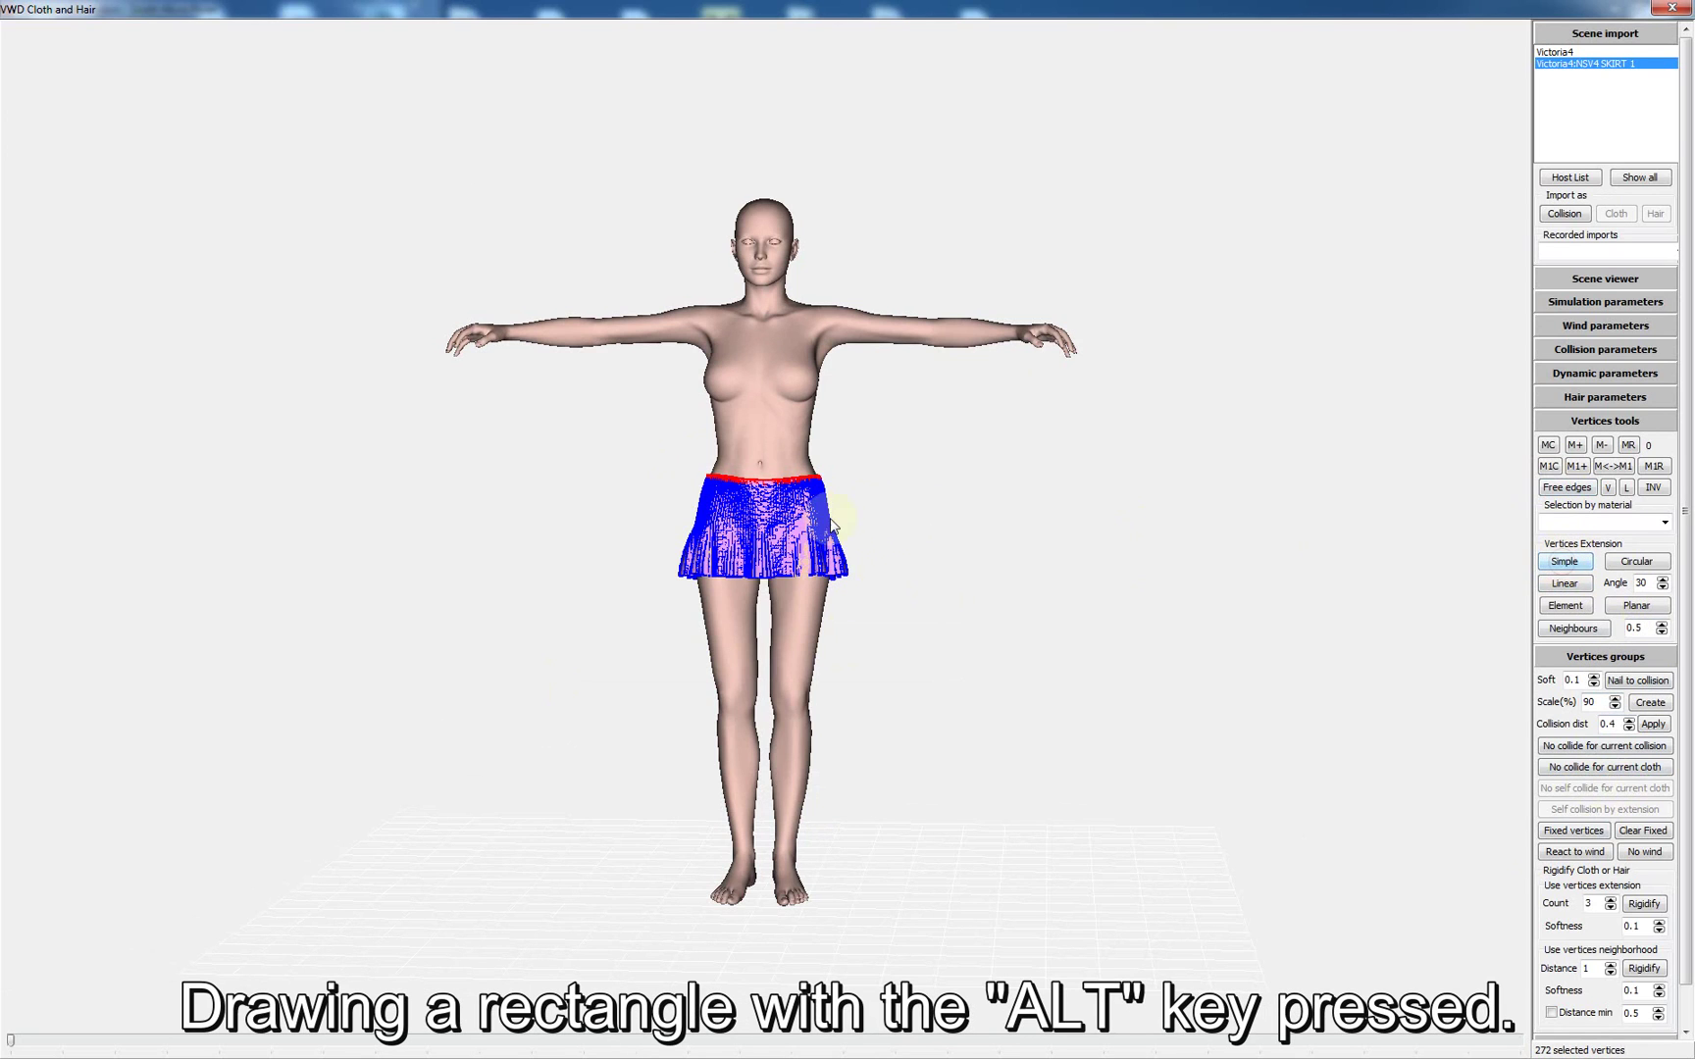
pyautogui.scroll(5, 785, 505)
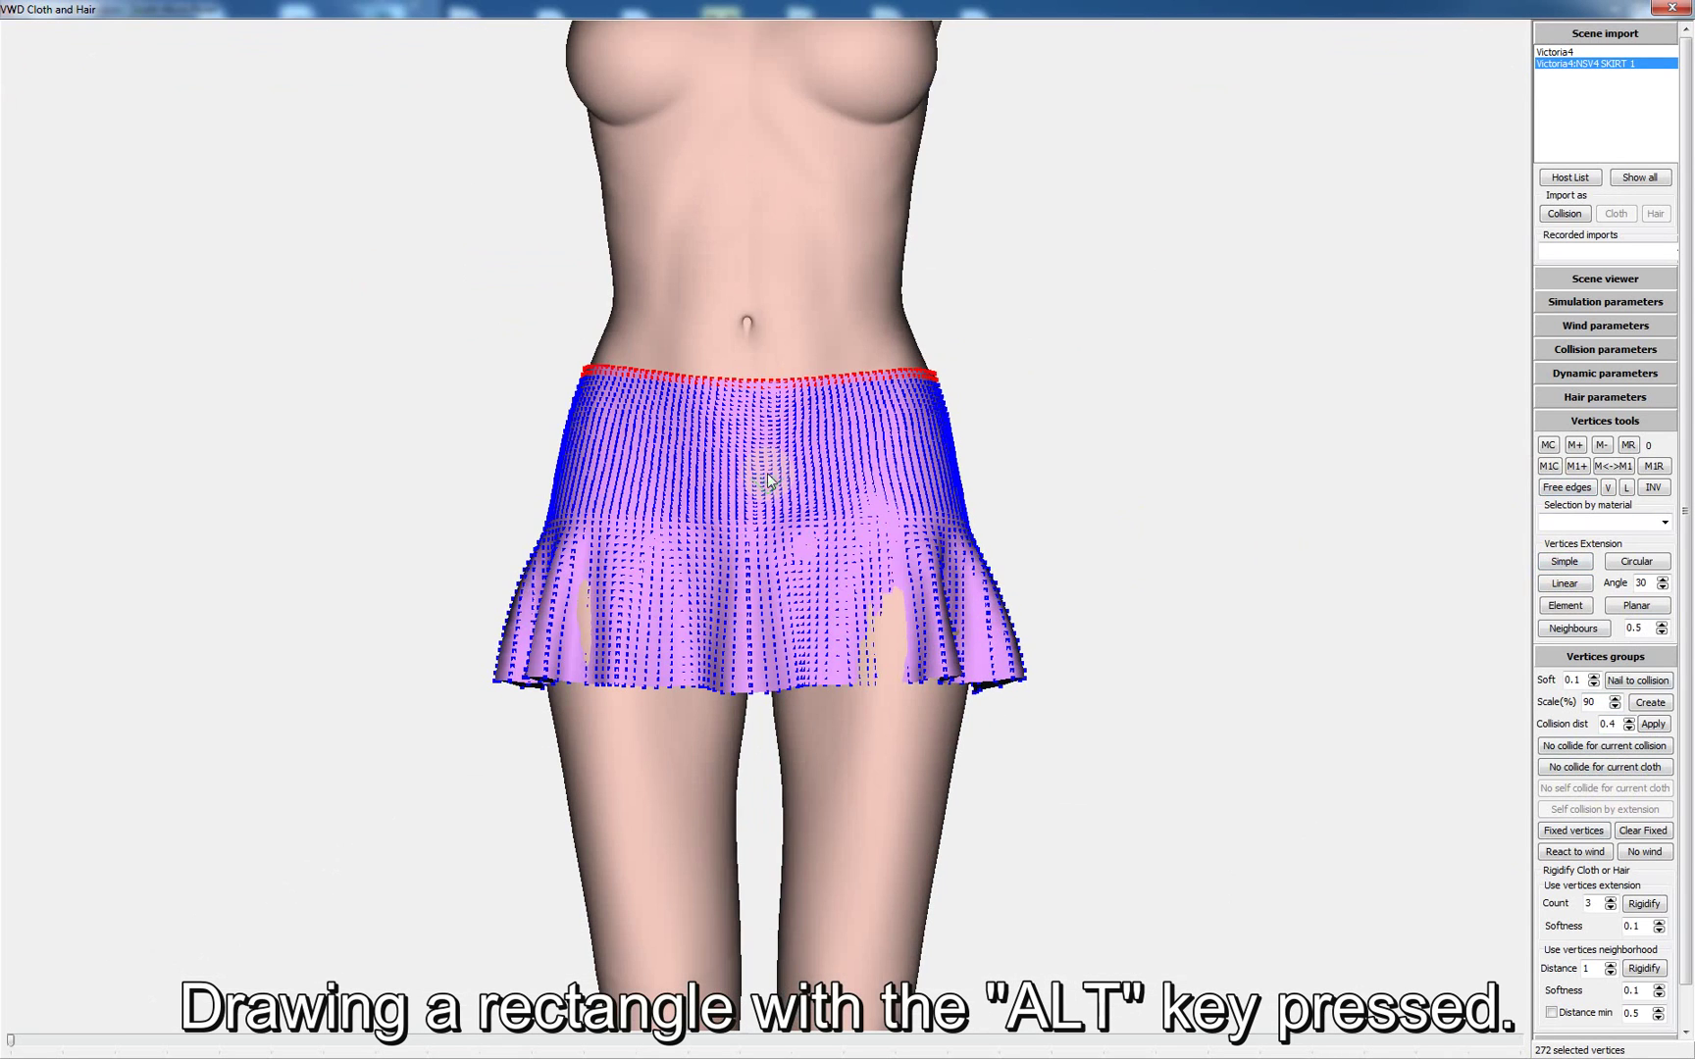
pyautogui.scroll(-5, 769, 476)
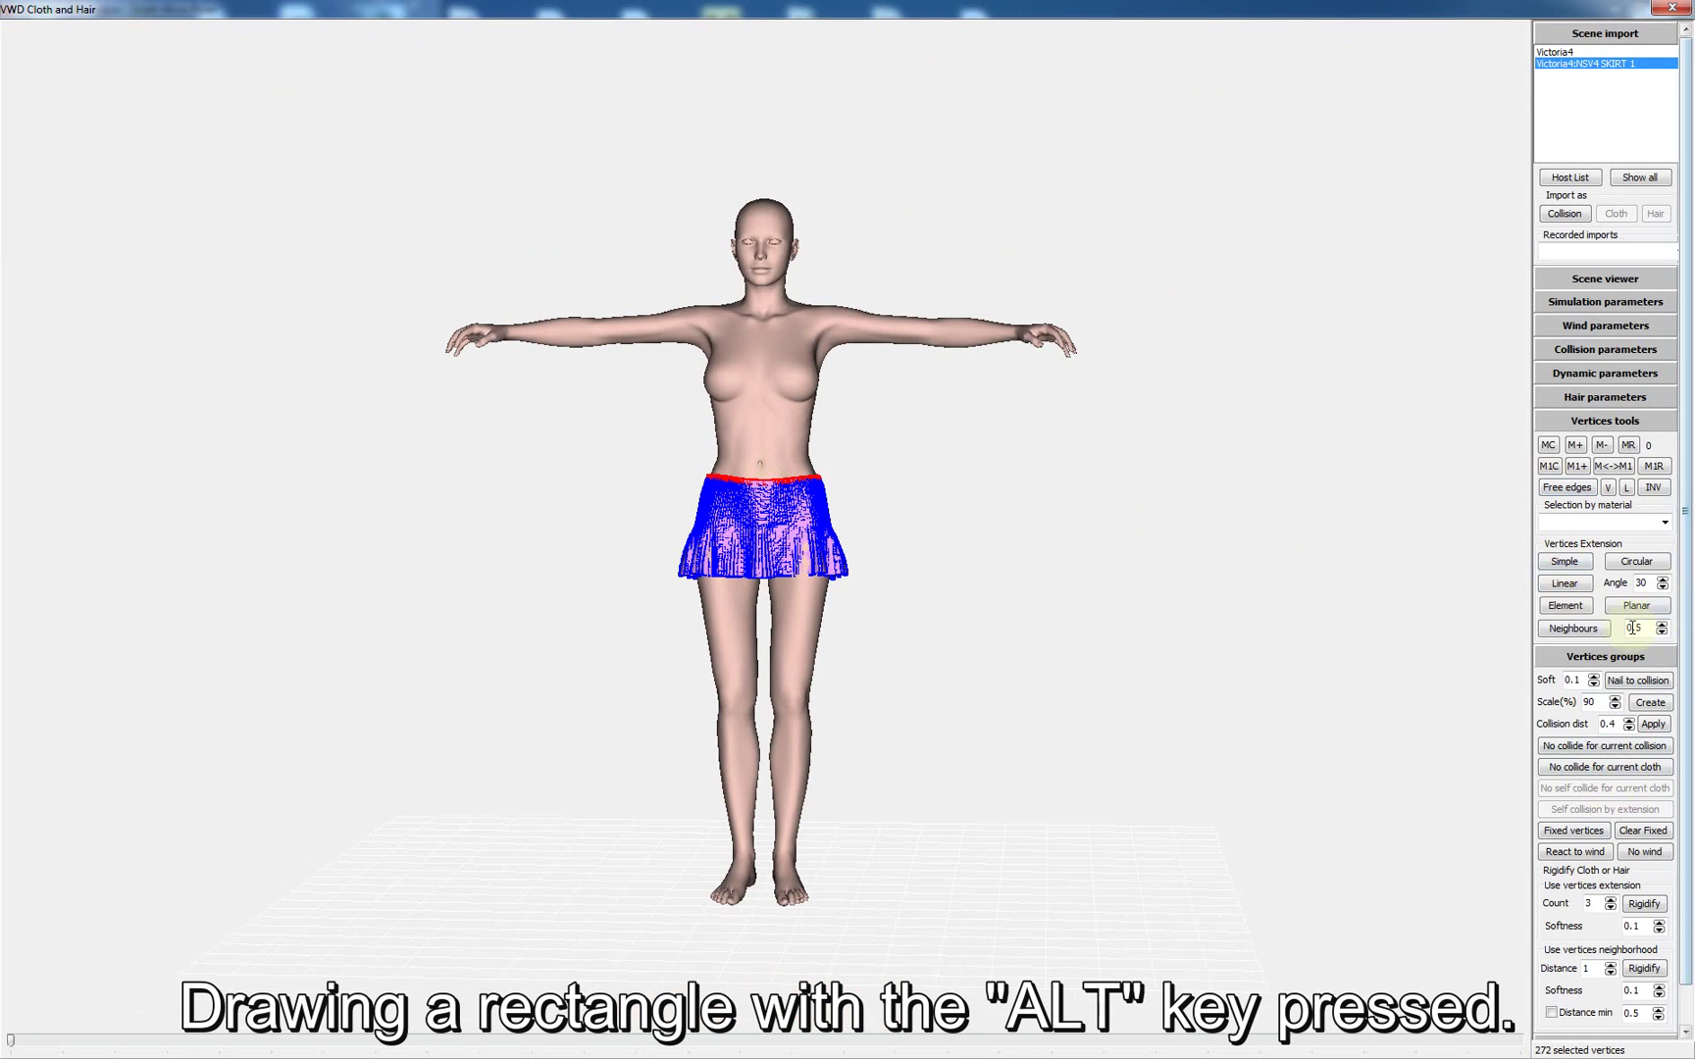
pyautogui.click(1639, 683)
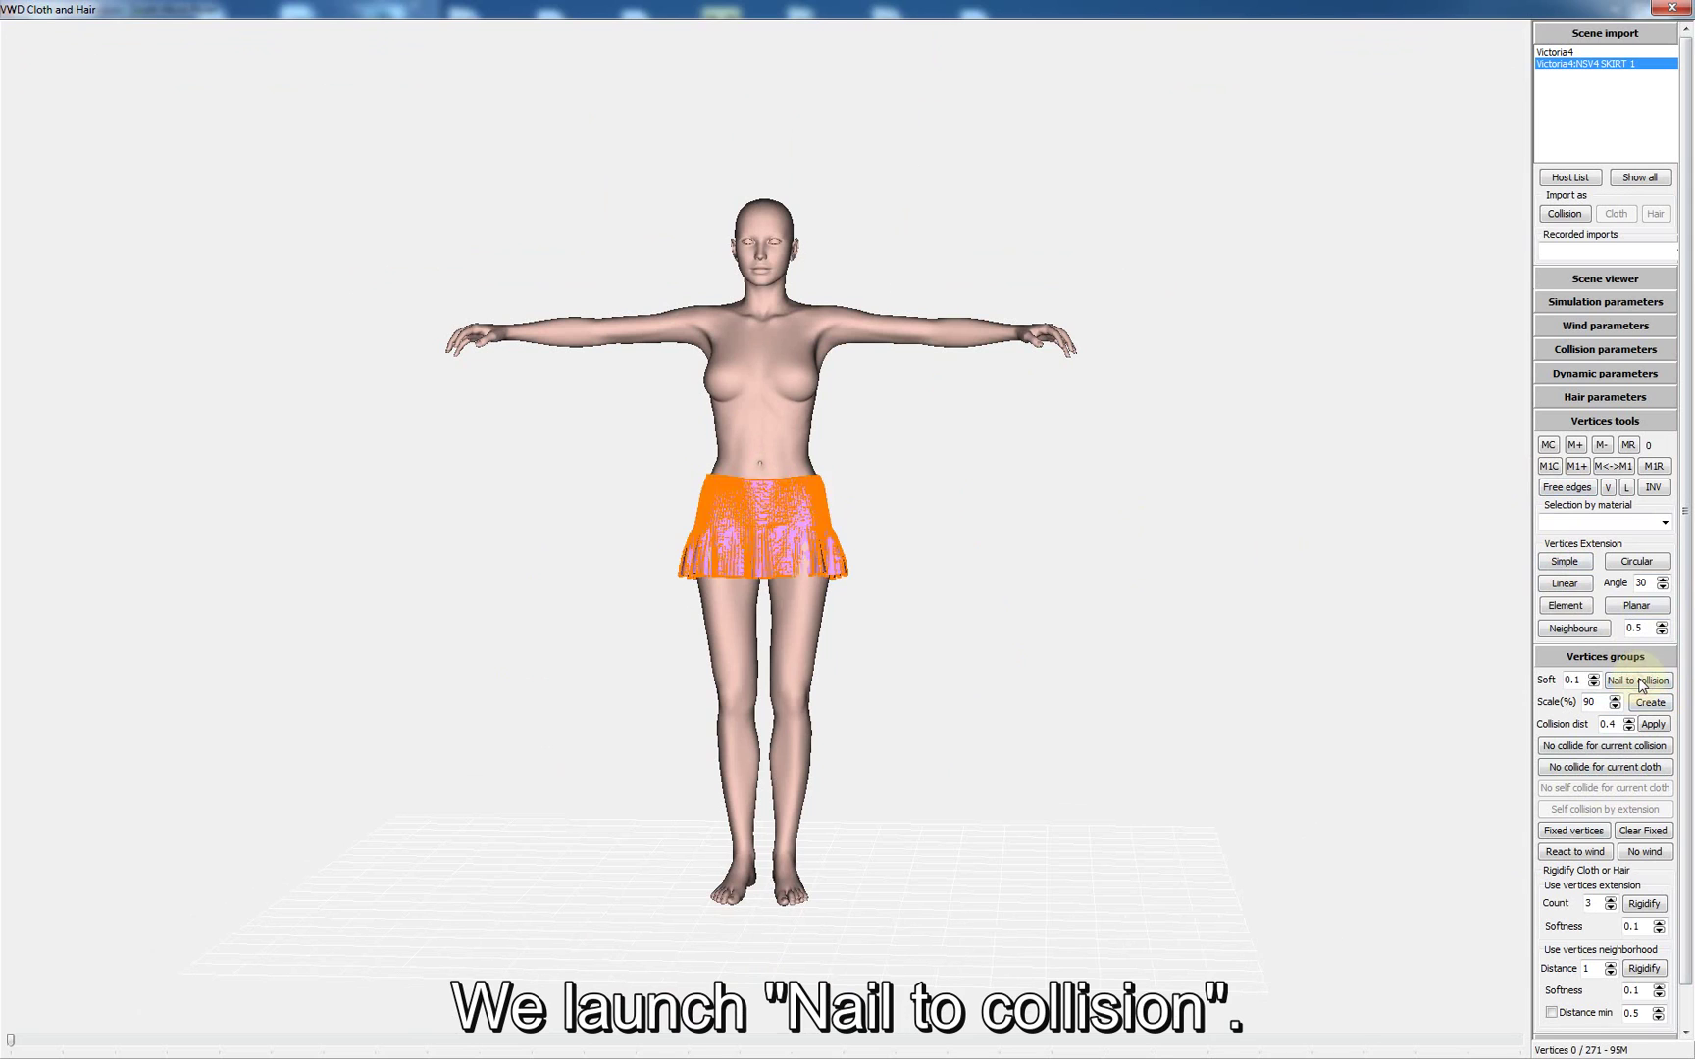
# - Start a static simulation of the skirt
pyautogui.click(1580, 304)
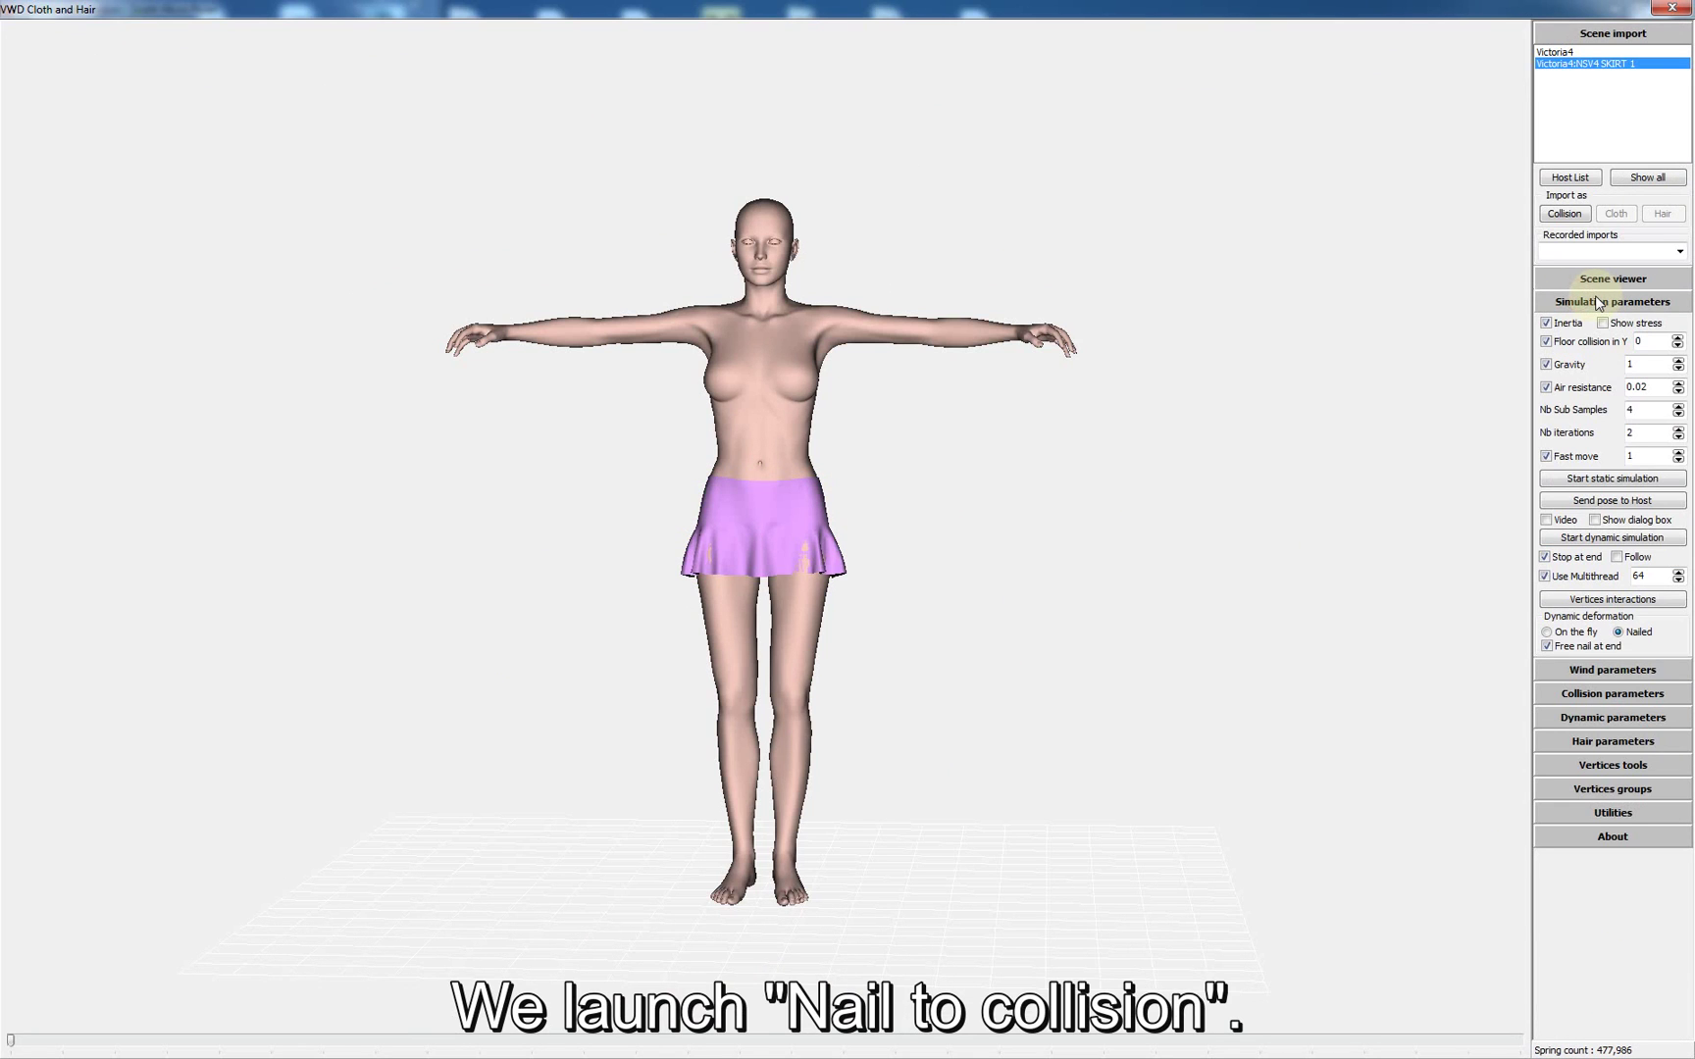
pyautogui.click(1583, 483)
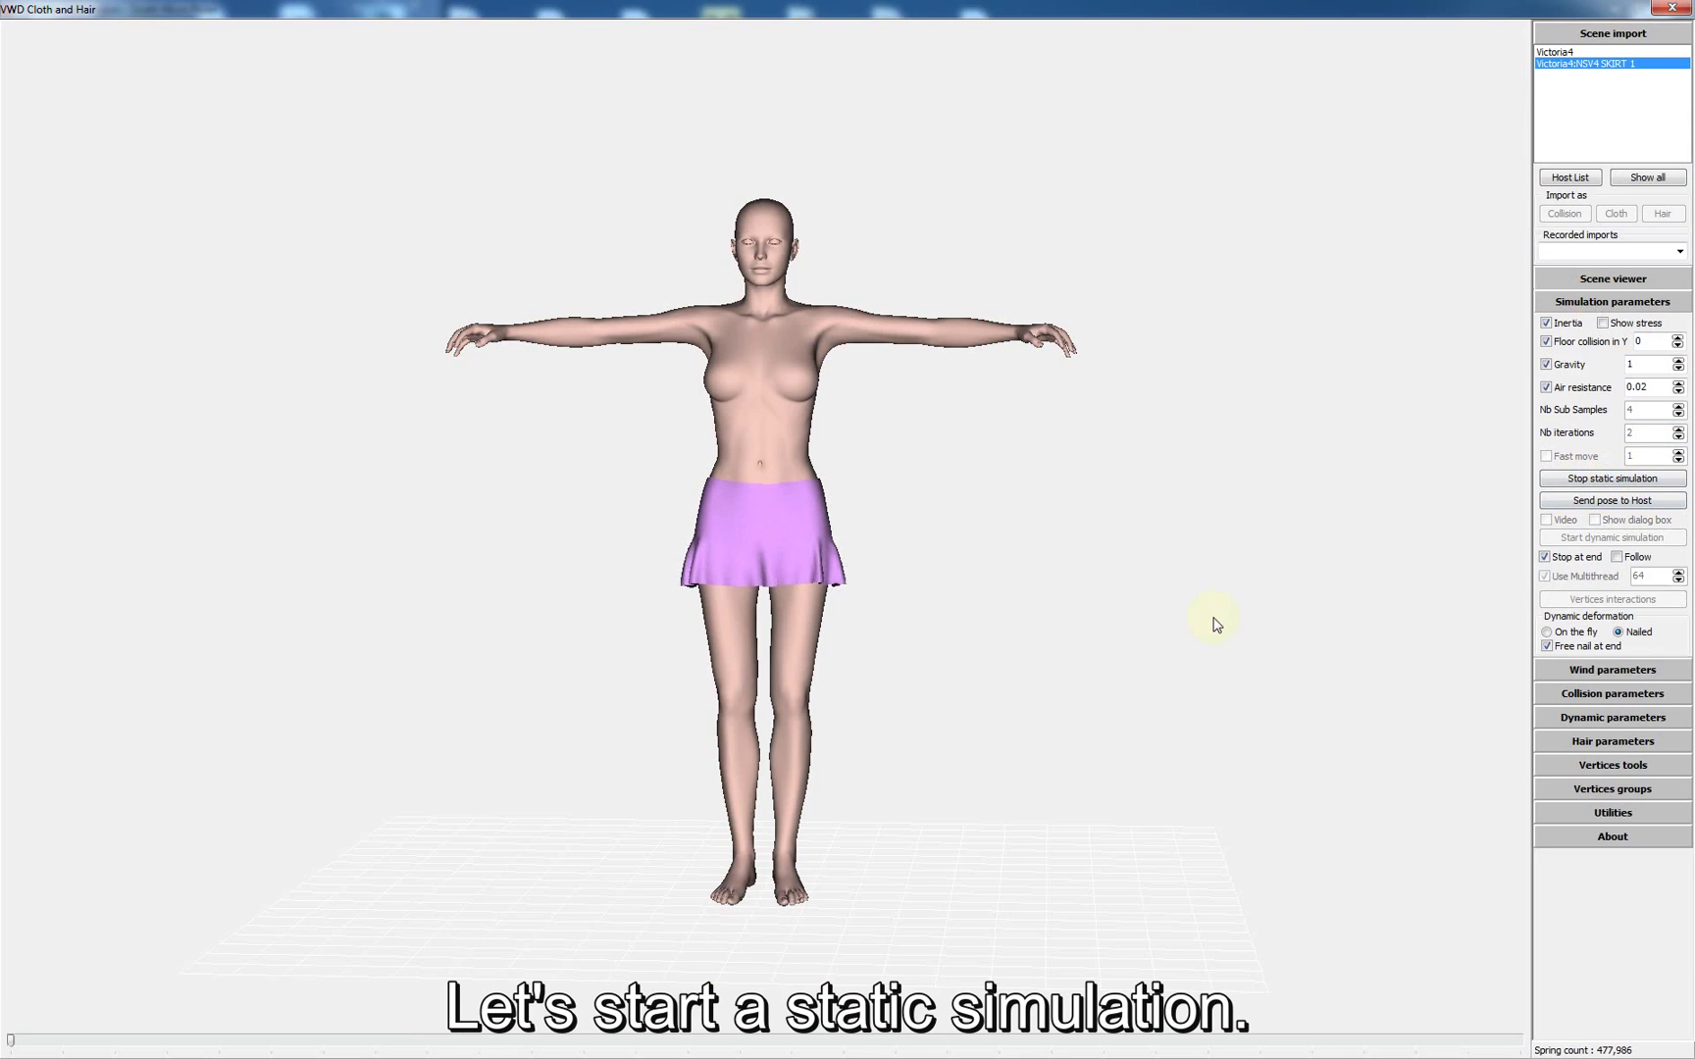
# - Pull the skirt's side hem outward in the running simulation, and turn Inertia back on
pyautogui.scroll(3, 903, 648)
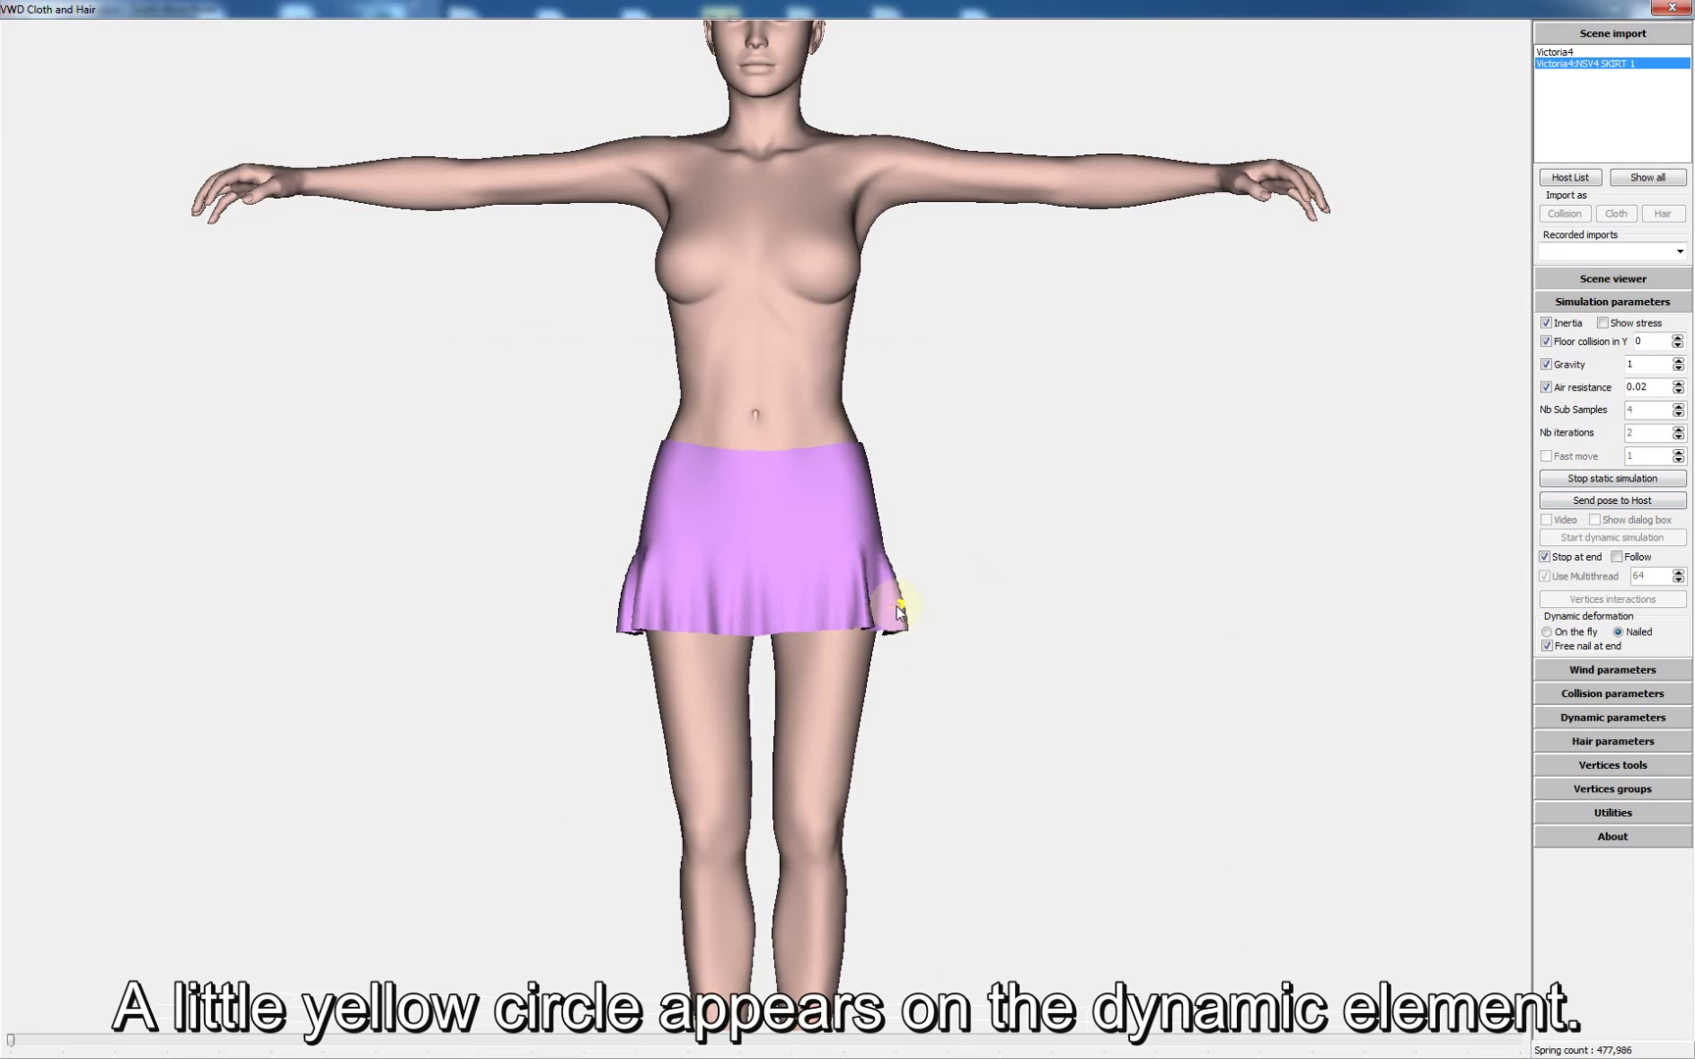
pyautogui.moveTo(896, 605); pyautogui.dragTo(950, 574)
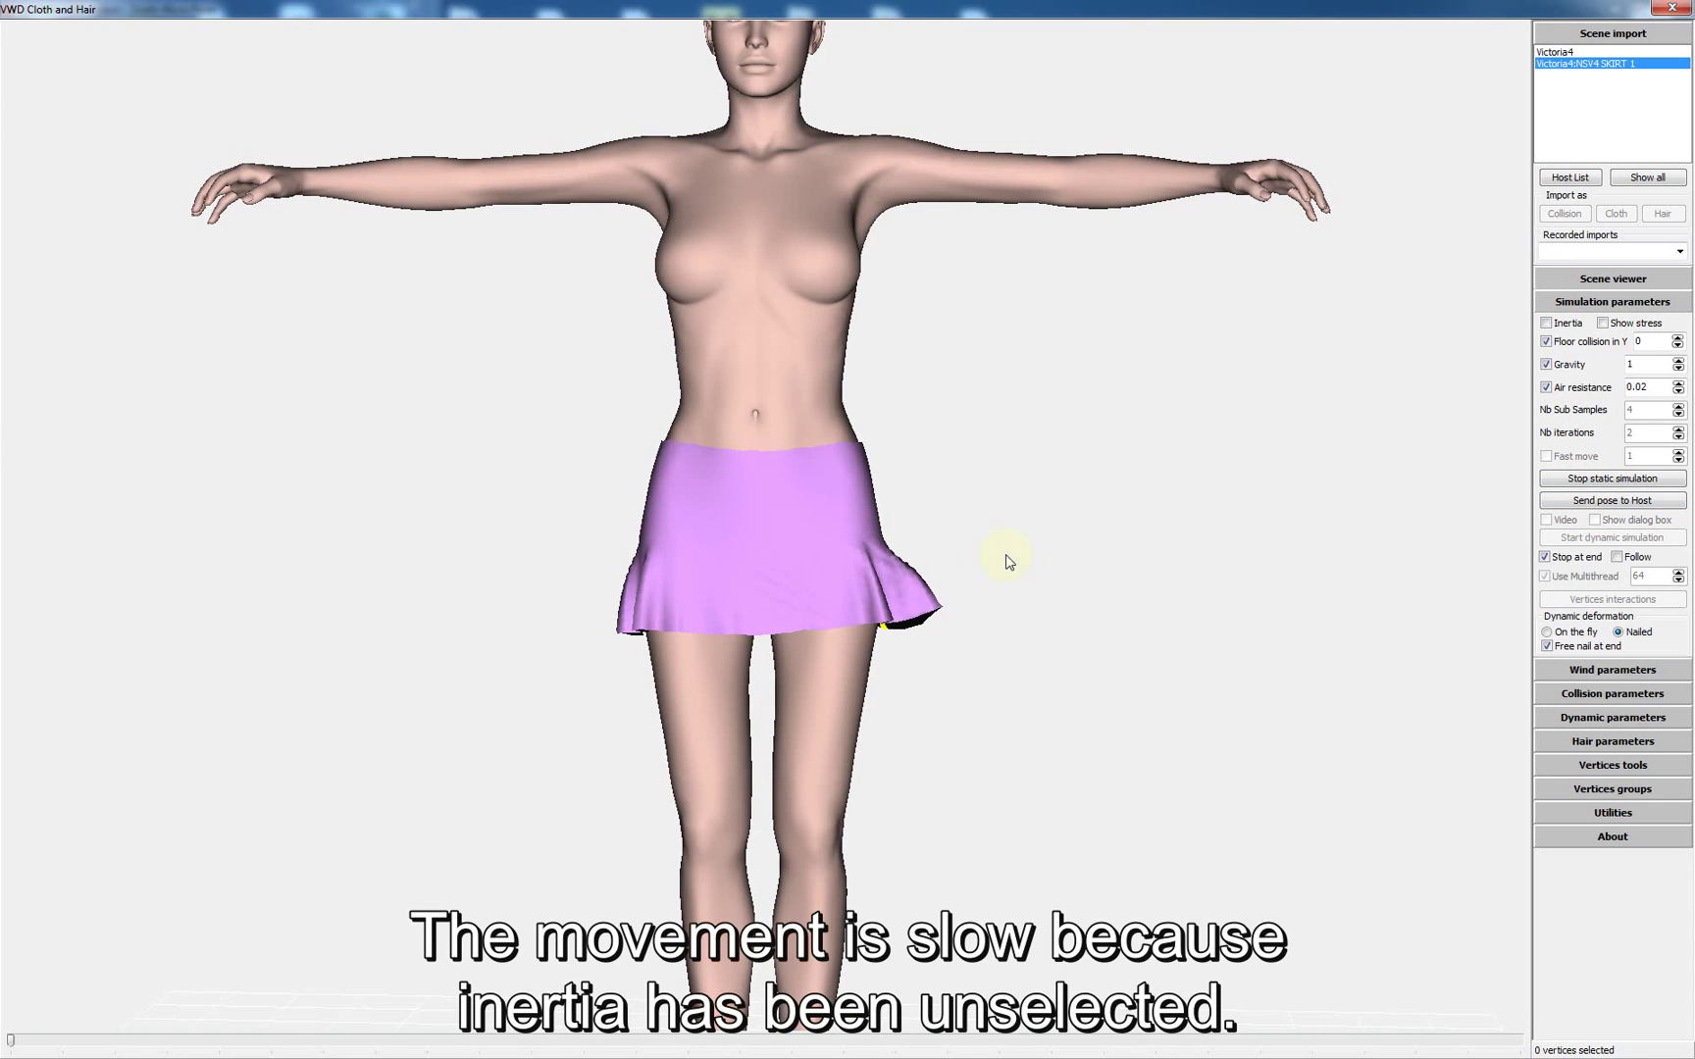
pyautogui.click(1563, 327)
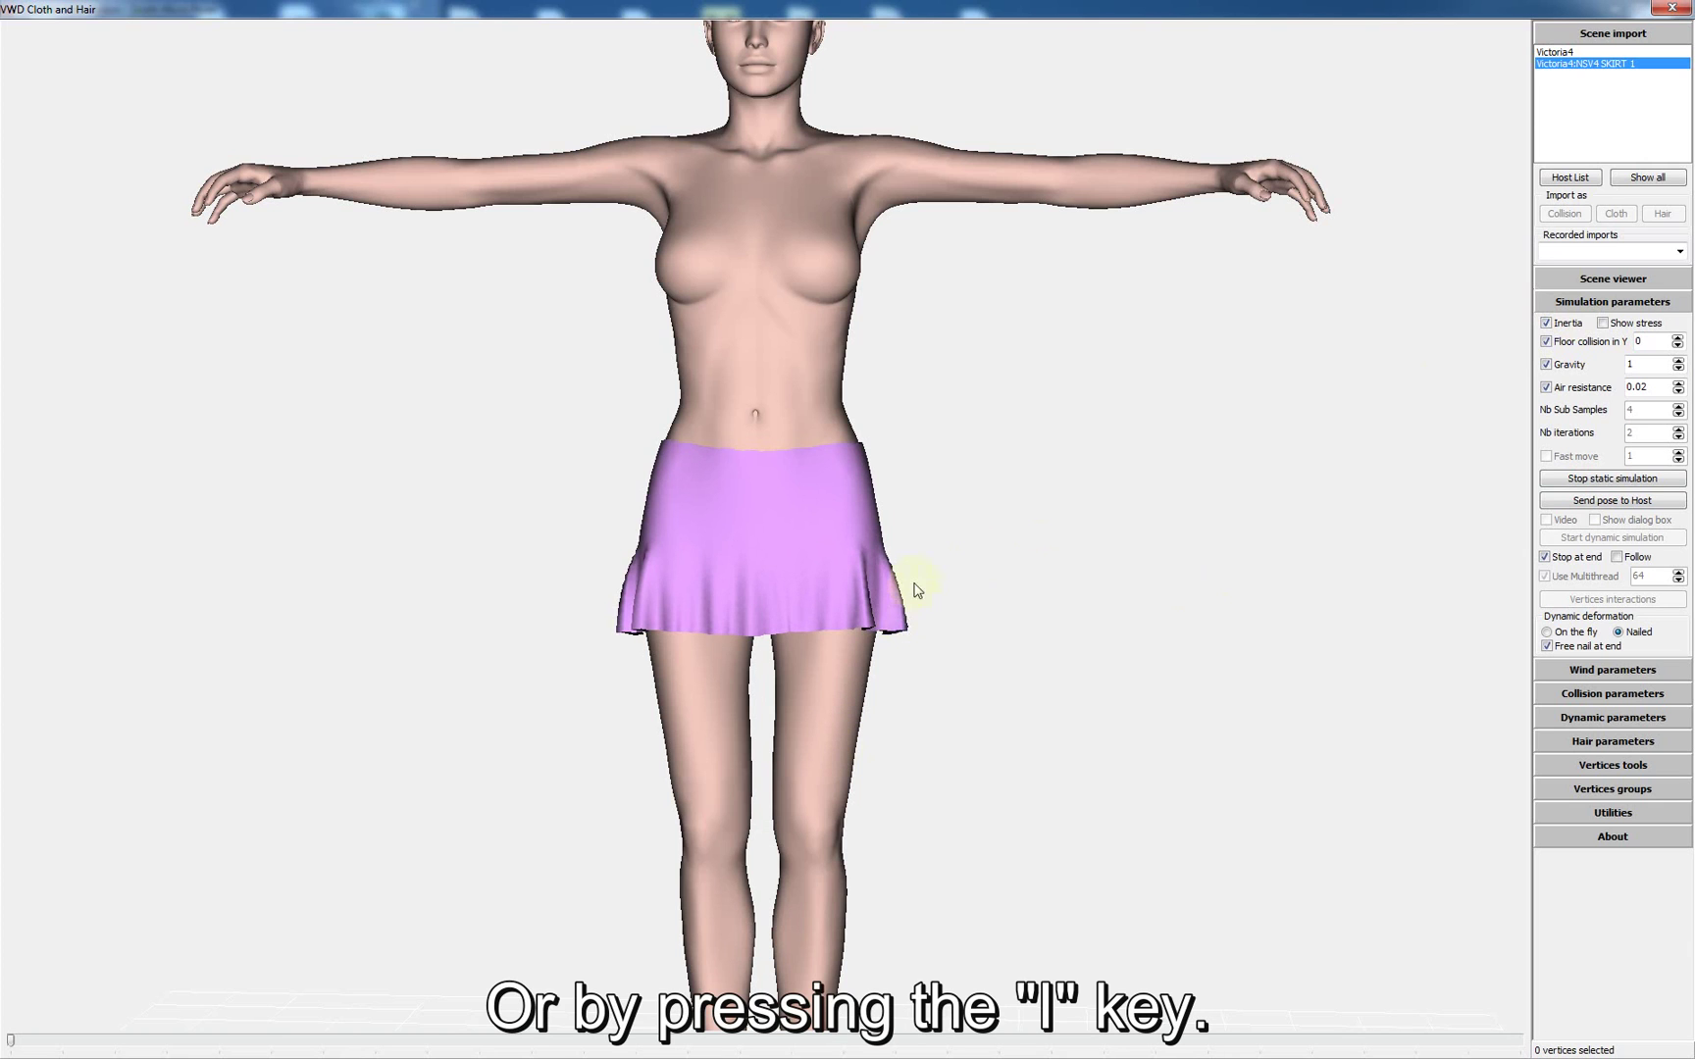
# - Turn Inertia off and pull the skirt's hem outward on both sides of the figure during the static simulation
pyautogui.moveTo(891, 646); pyautogui.dragTo(927, 650, button='right')
pyautogui.press('i')
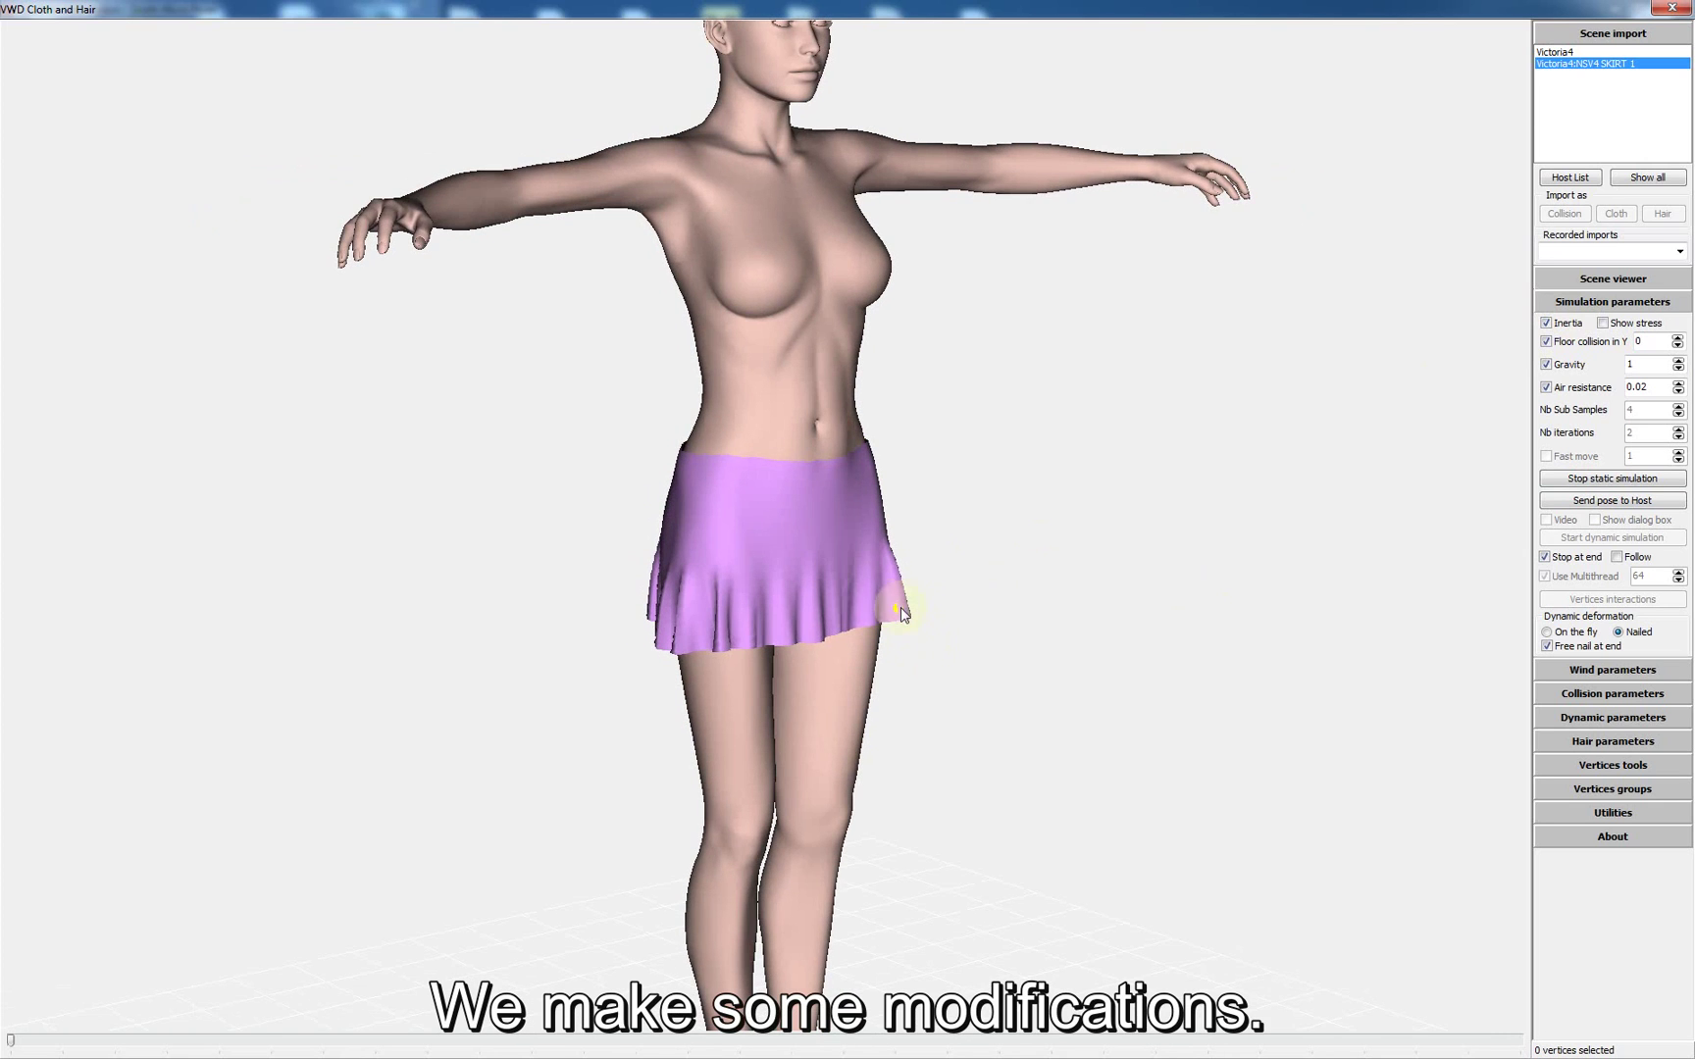
pyautogui.moveTo(901, 608); pyautogui.dragTo(1014, 577)
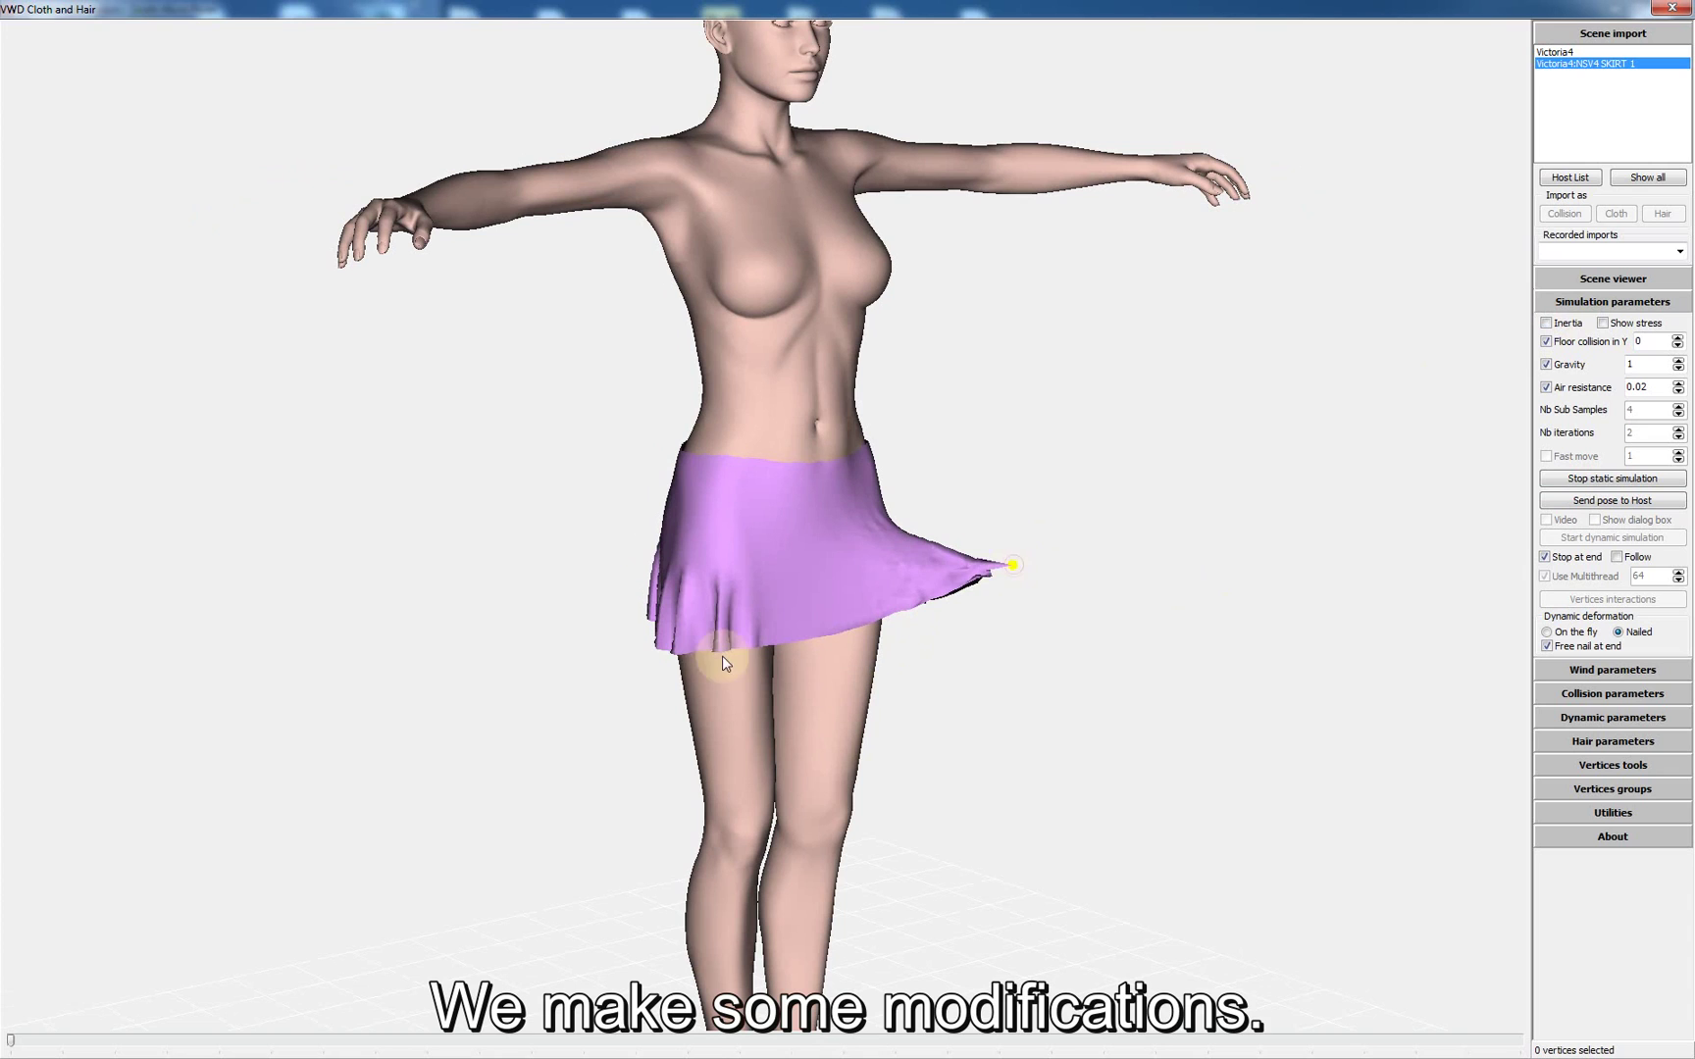
pyautogui.click(693, 639)
pyautogui.moveTo(555, 650); pyautogui.dragTo(552, 677)
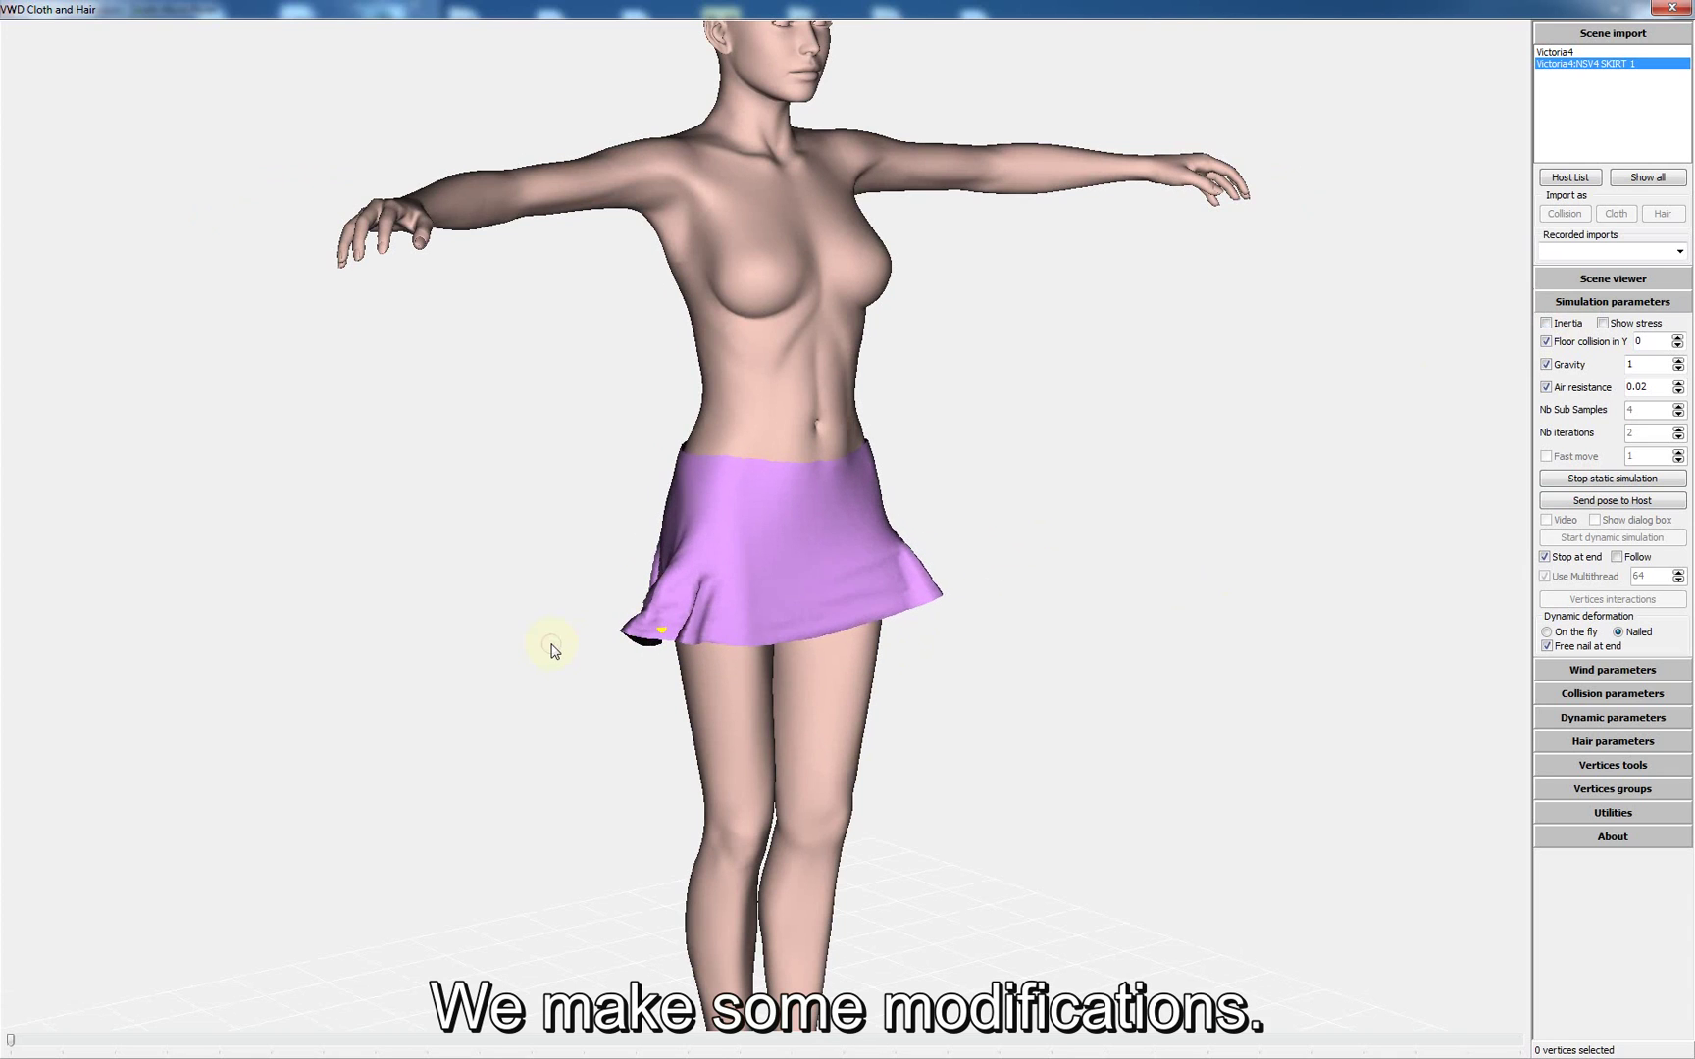
pyautogui.moveTo(698, 636); pyautogui.dragTo(814, 622)
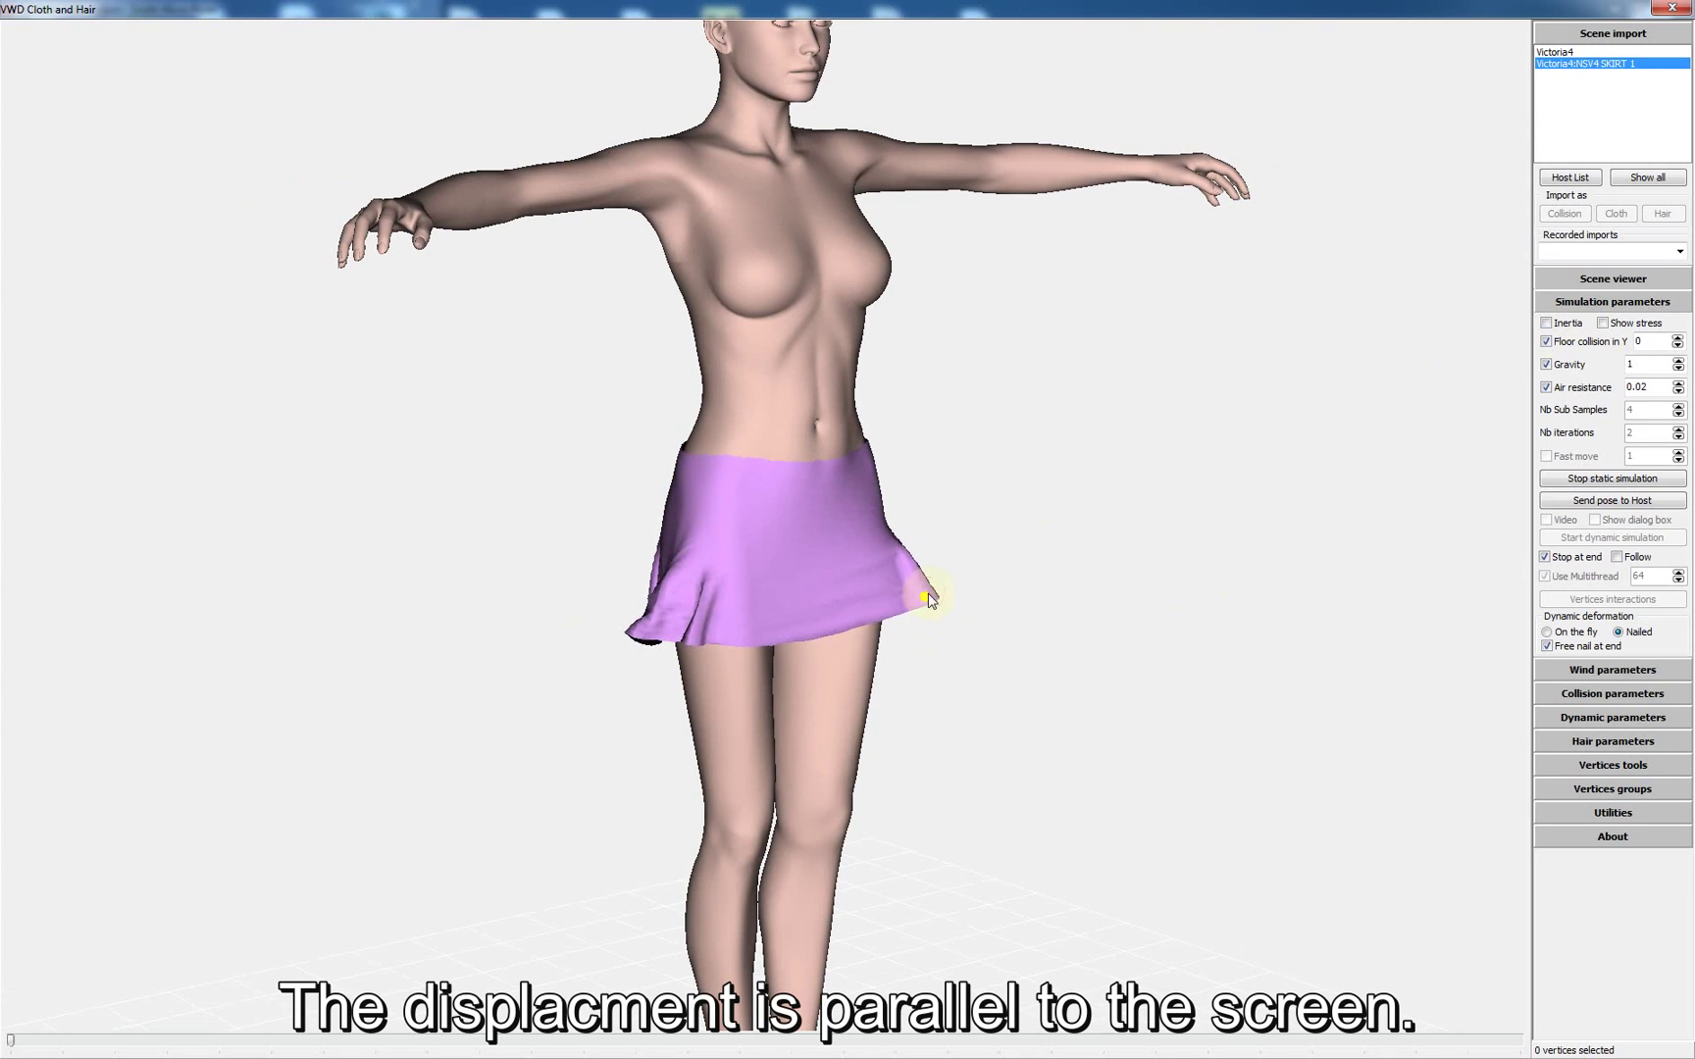
# - Pull the skirt's side hem outward parallel to the screen, and displace it forward and backward in depth during the static simulation
pyautogui.moveTo(932, 588); pyautogui.dragTo(1030, 532)
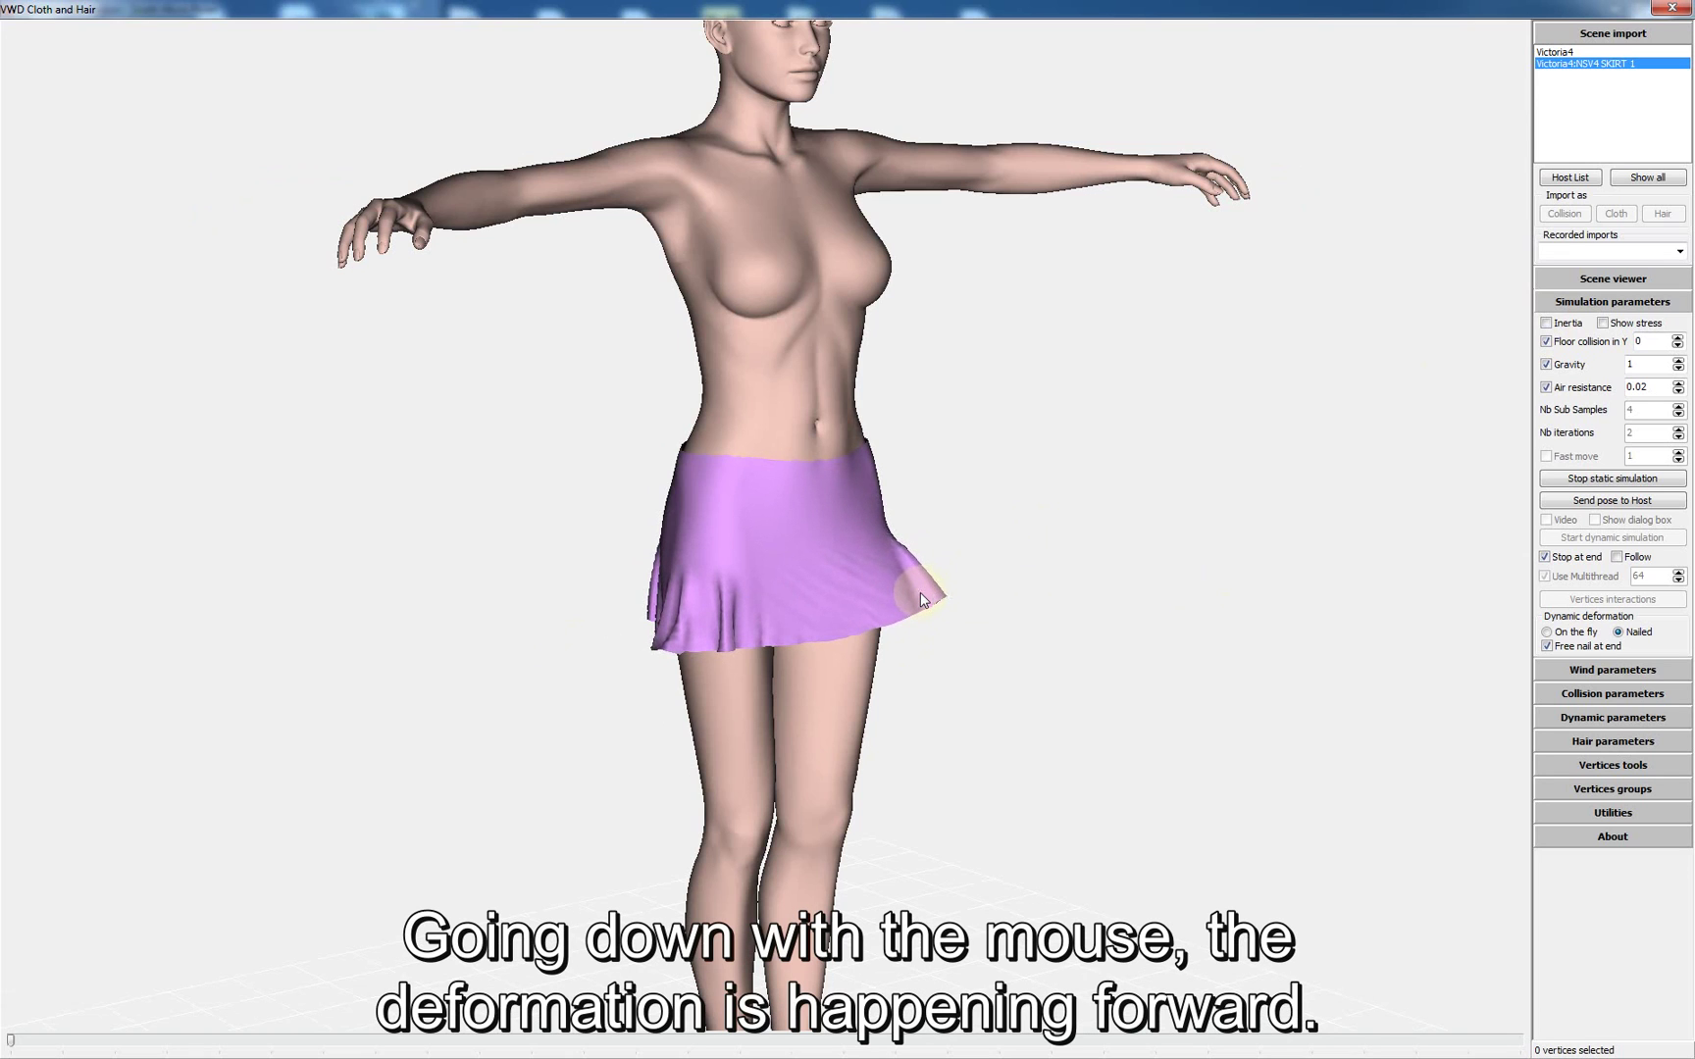
pyautogui.keyDown('ctrl'); pyautogui.keyDown('shift'); pyautogui.moveTo(926, 587); pyautogui.dragTo(1053, 715); pyautogui.keyUp('shift'); pyautogui.keyUp('ctrl')
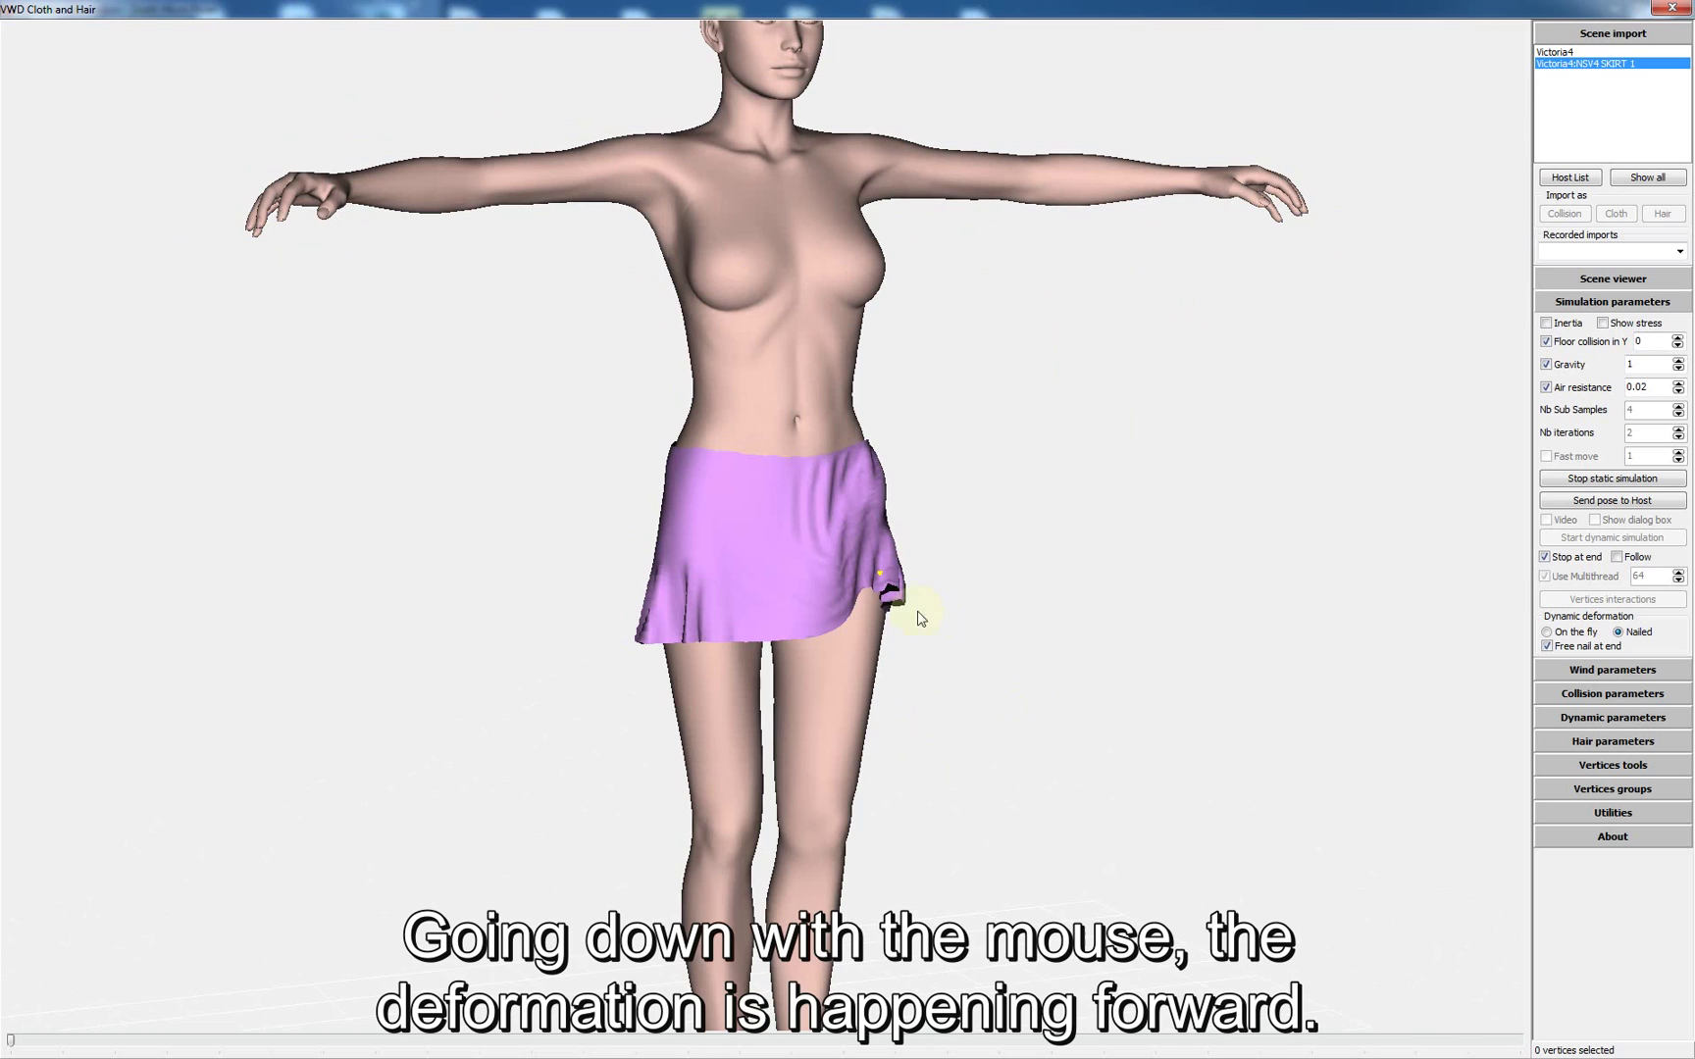
pyautogui.keyDown('ctrl'); pyautogui.keyDown('shift'); pyautogui.moveTo(904, 610); pyautogui.dragTo(925, 503); pyautogui.keyUp('shift'); pyautogui.keyUp('ctrl')
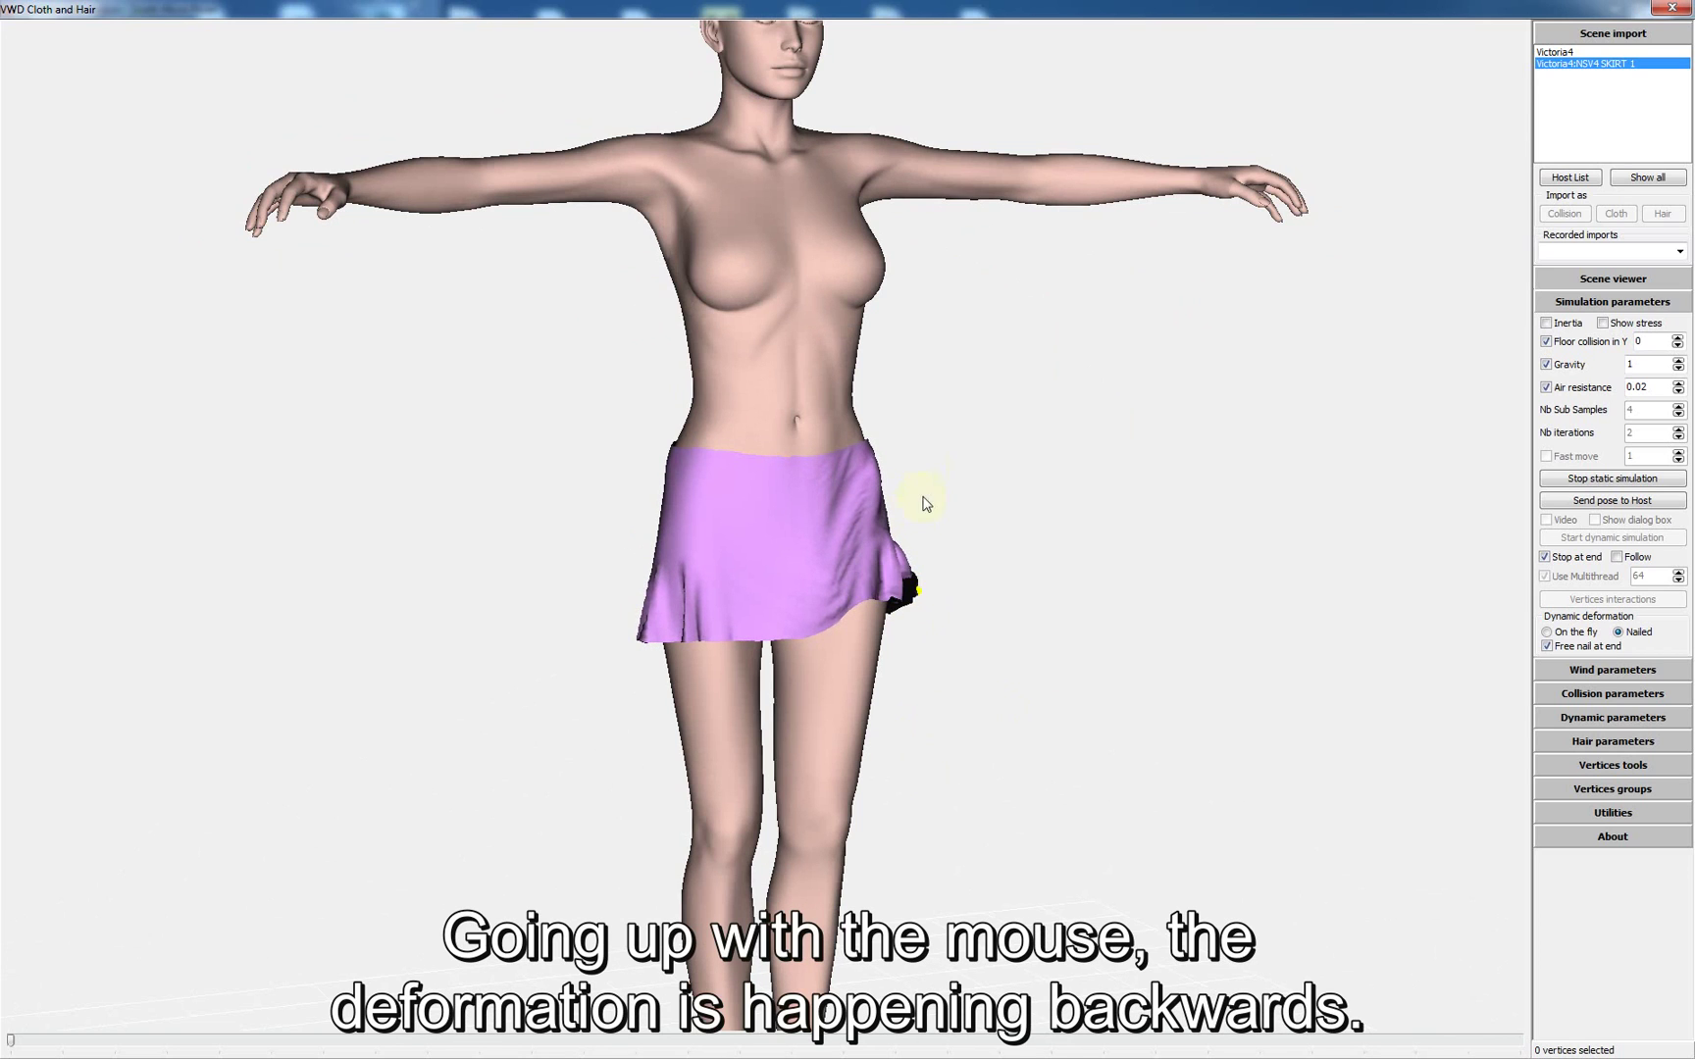
pyautogui.keyDown('ctrl'); pyautogui.keyDown('shift'); pyautogui.moveTo(923, 405); pyautogui.dragTo(1037, 580); pyautogui.keyUp('shift'); pyautogui.keyUp('ctrl')
pyautogui.keyDown('ctrl'); pyautogui.keyDown('shift'); pyautogui.moveTo(918, 586); pyautogui.dragTo(932, 488); pyautogui.keyUp('shift'); pyautogui.keyUp('ctrl')
pyautogui.keyDown('ctrl'); pyautogui.keyDown('shift'); pyautogui.moveTo(947, 415); pyautogui.dragTo(950, 507); pyautogui.keyUp('shift'); pyautogui.keyUp('ctrl')
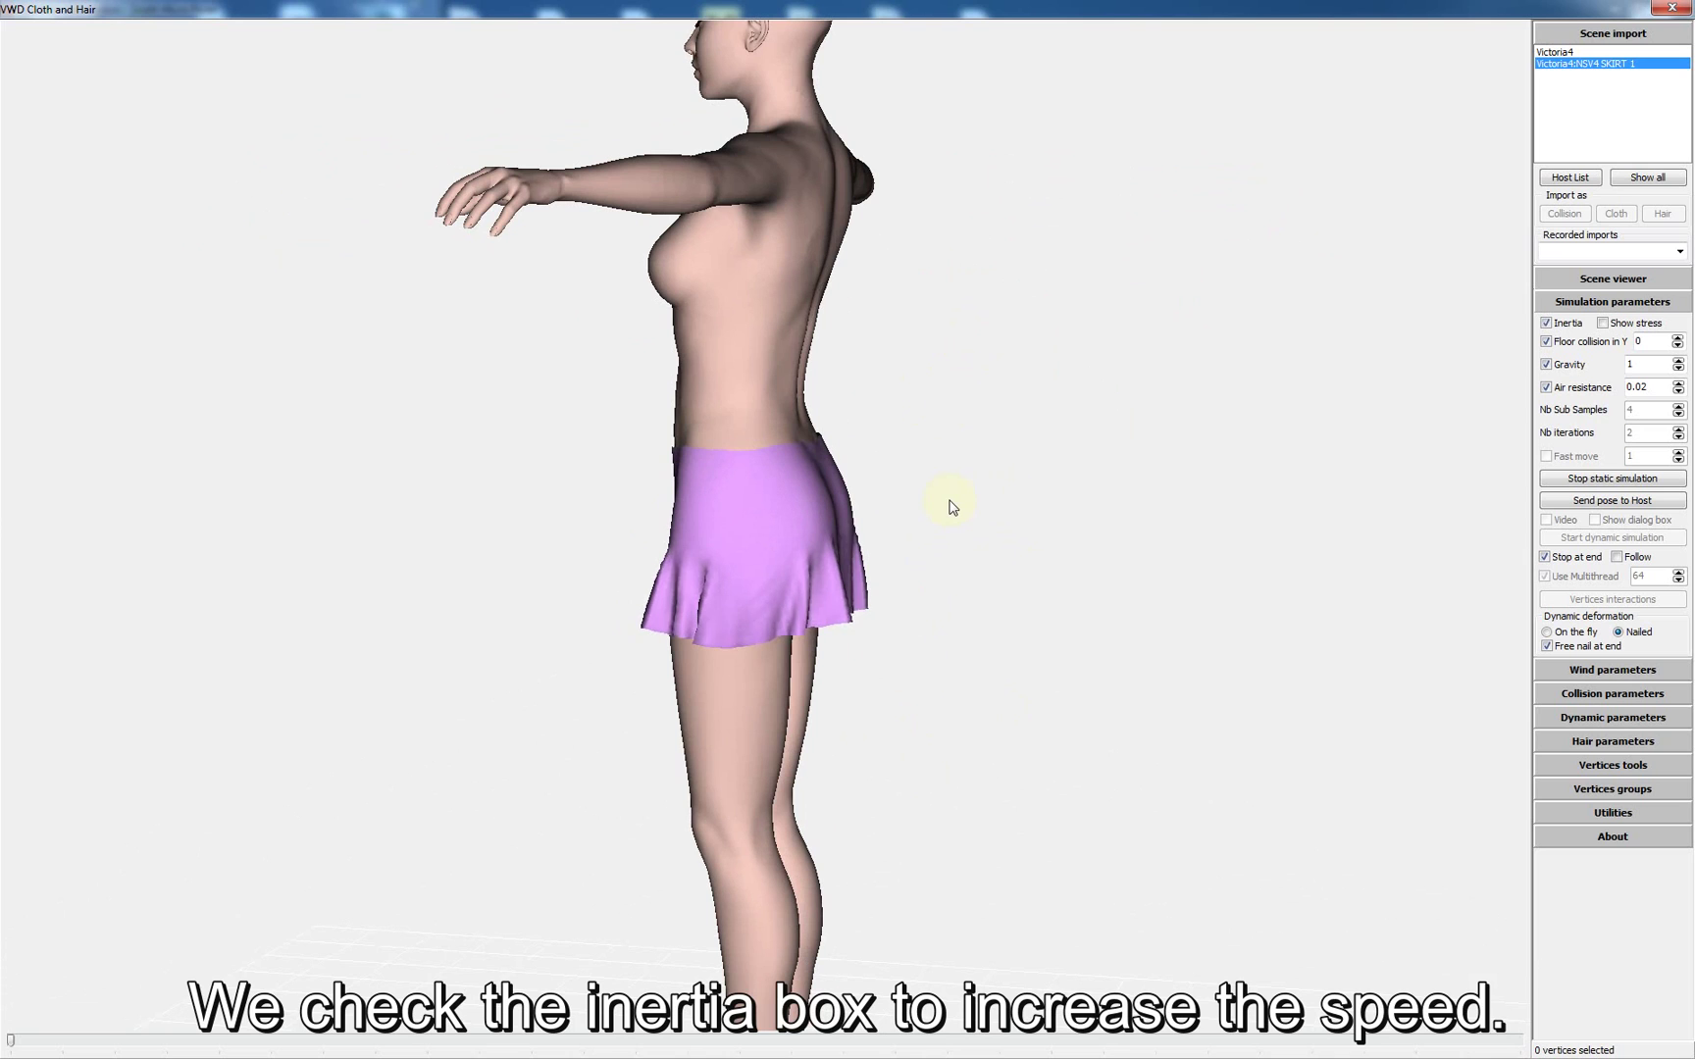
# - With Inertia off, set the dynamic deformation to On the fly and pull the skirt's side hem outward in small increments
pyautogui.moveTo(823, 647); pyautogui.dragTo(927, 650)
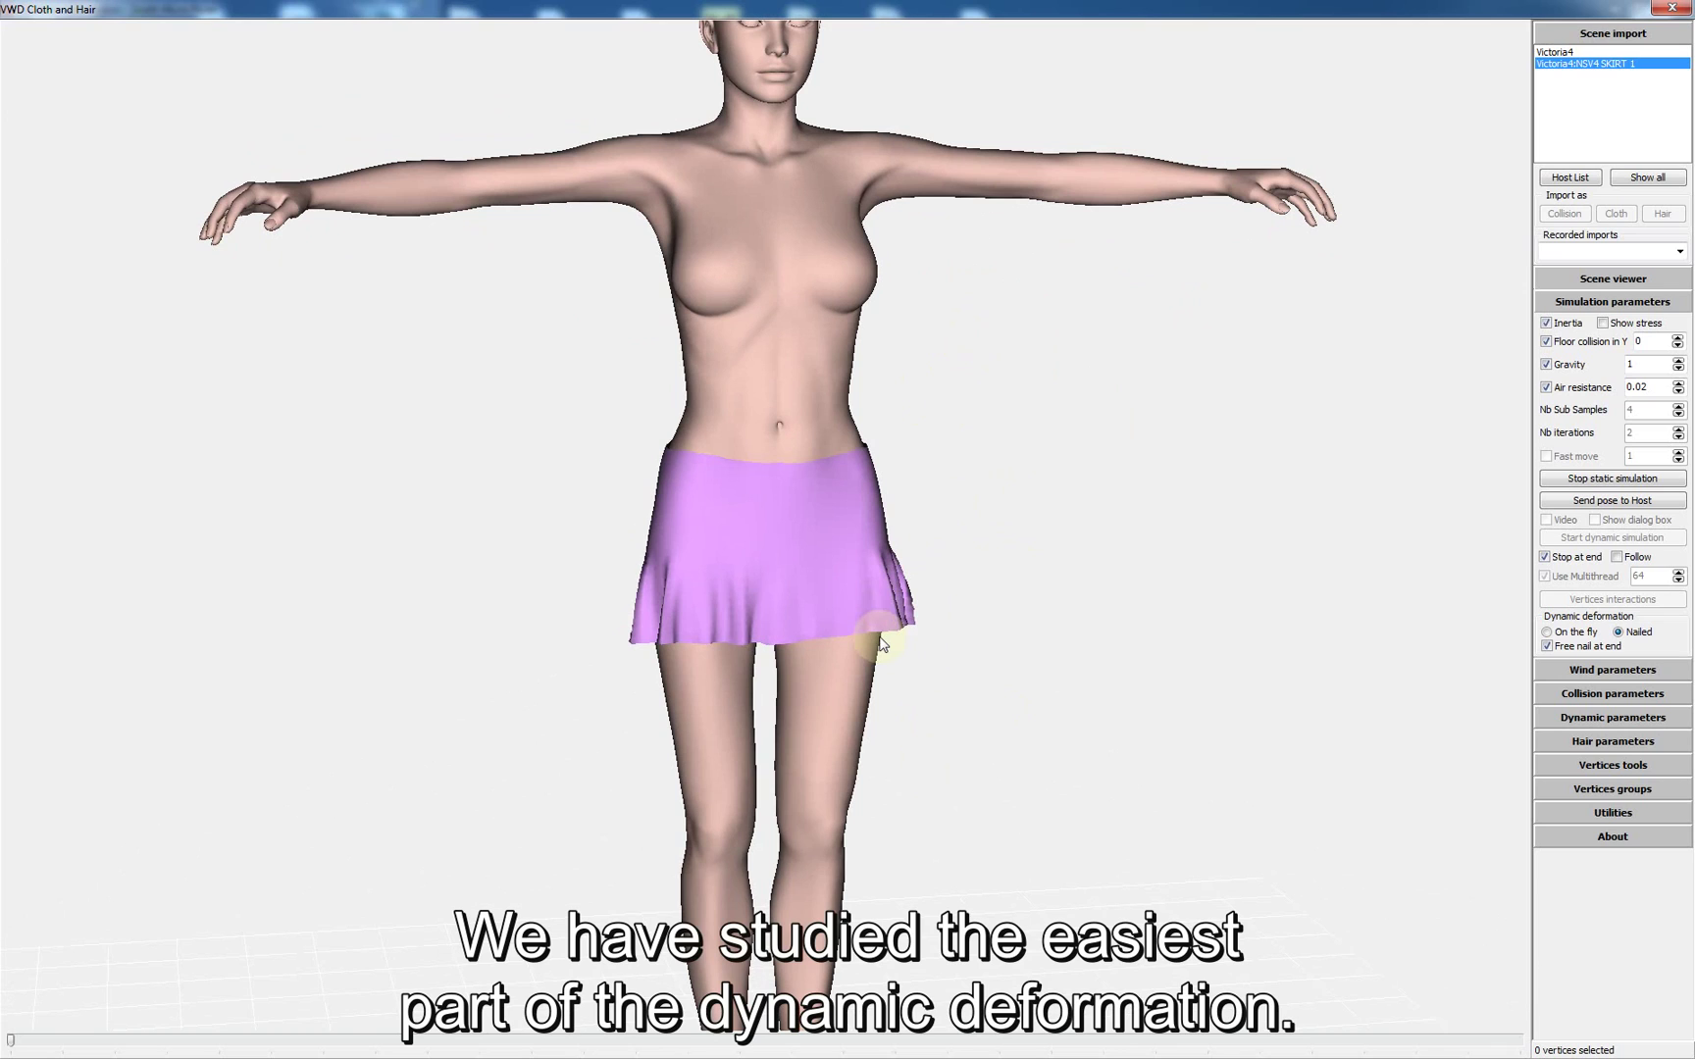
pyautogui.moveTo(882, 645); pyautogui.dragTo(1001, 634)
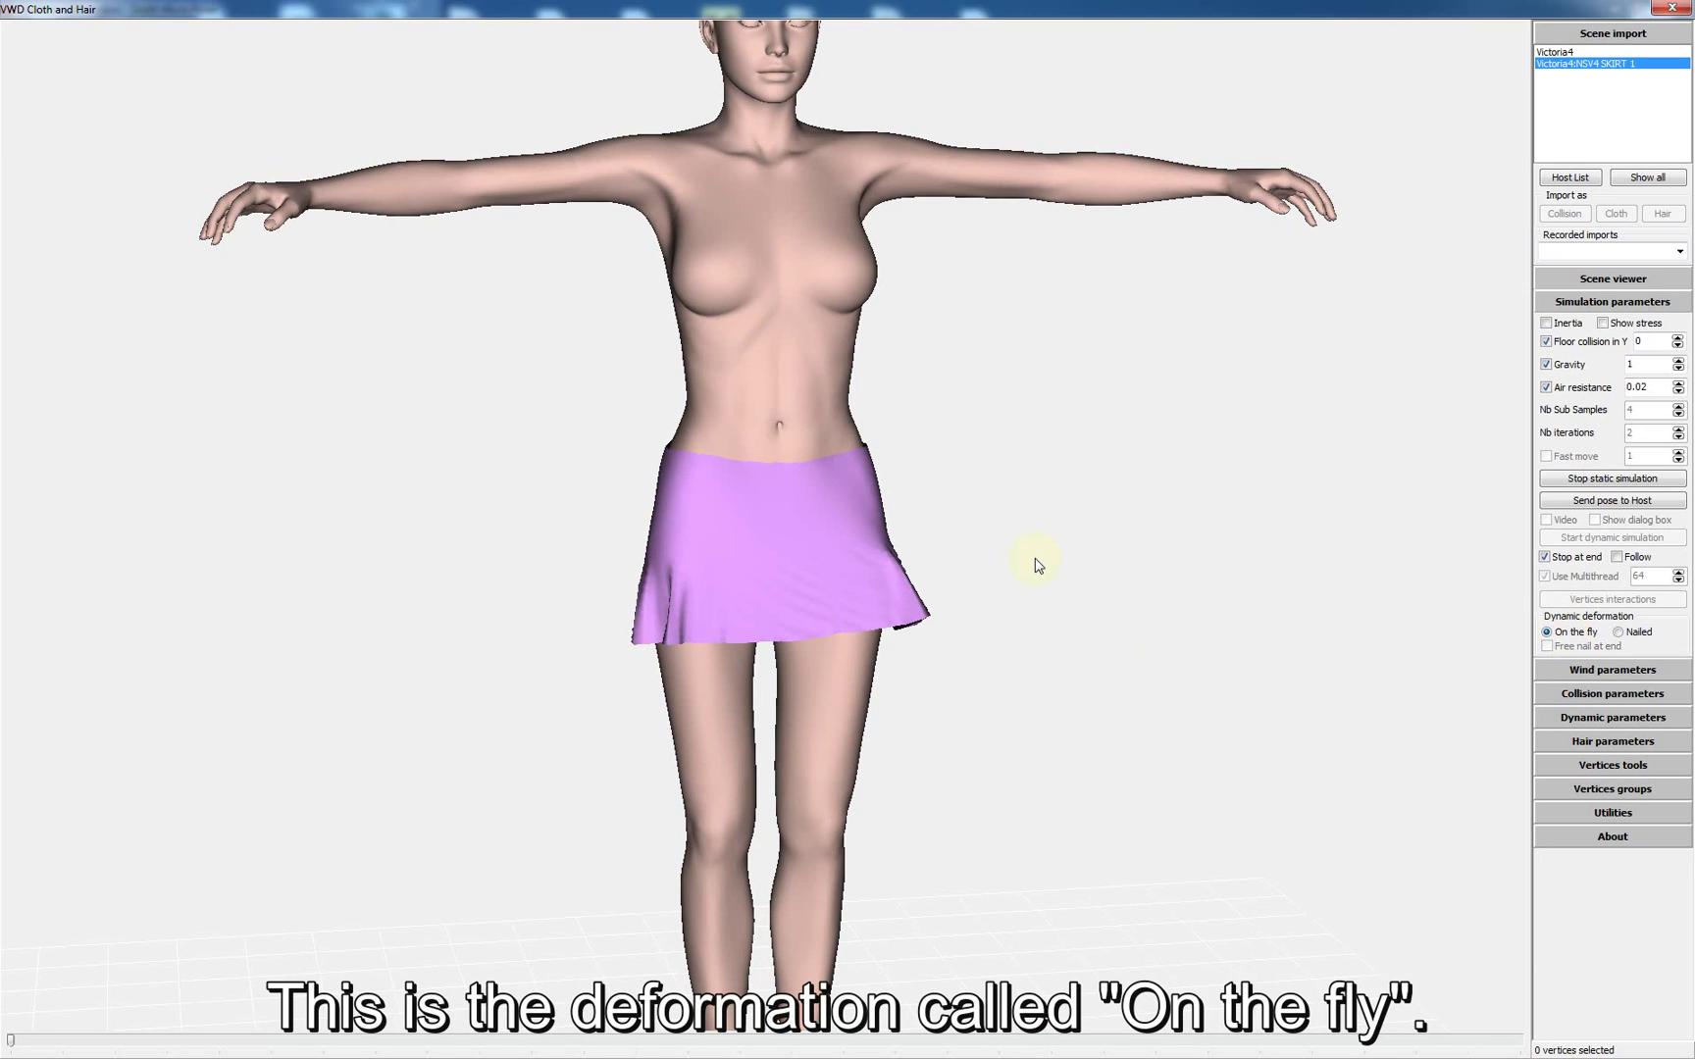
pyautogui.moveTo(942, 616); pyautogui.dragTo(932, 609)
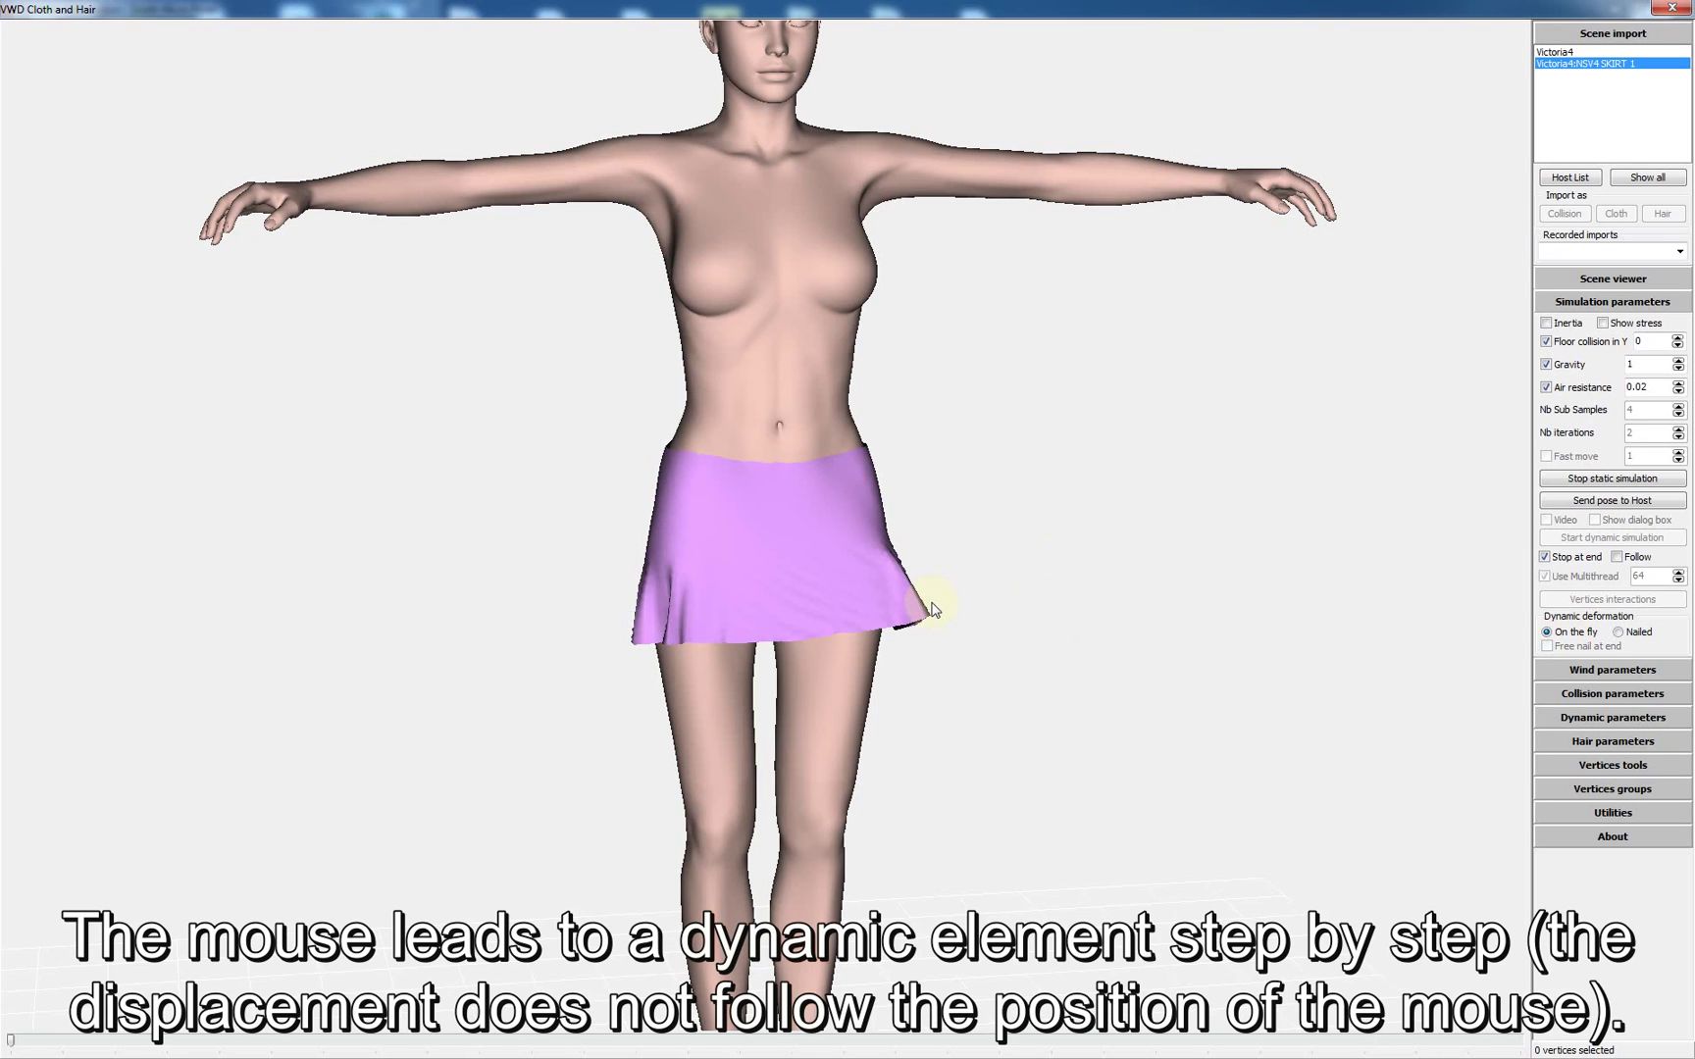
pyautogui.moveTo(932, 609); pyautogui.dragTo(1031, 573)
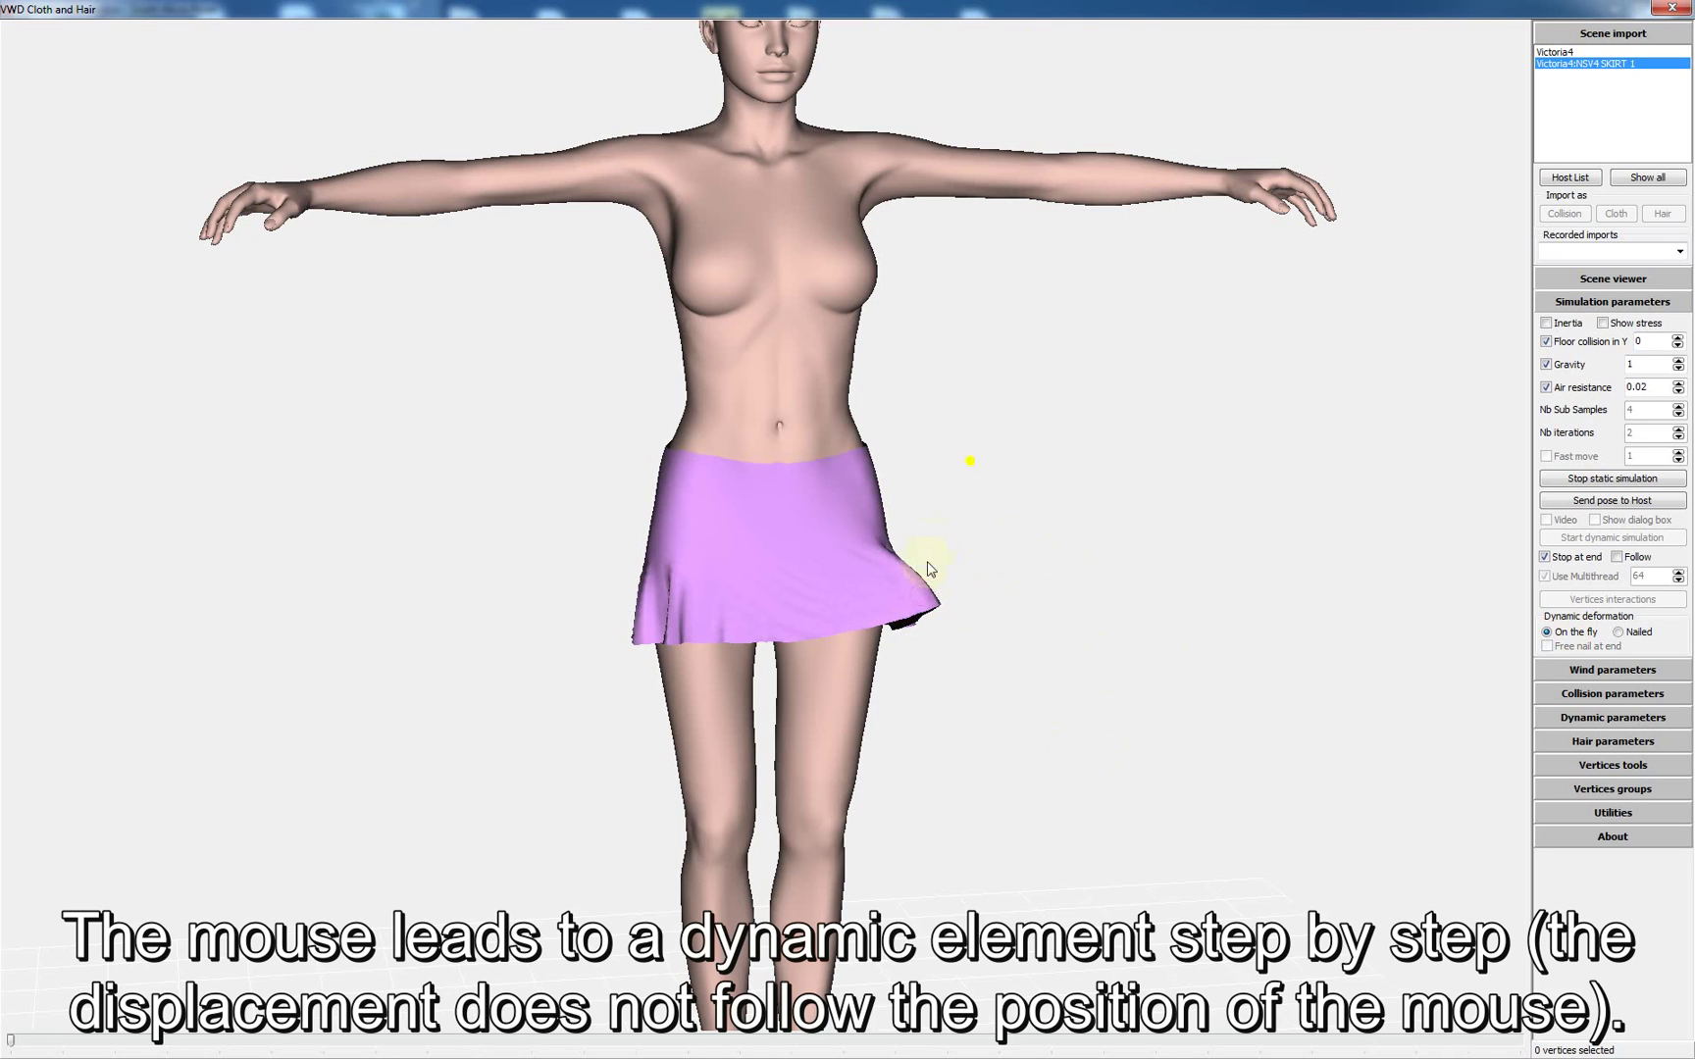
pyautogui.moveTo(934, 551); pyautogui.dragTo(932, 609)
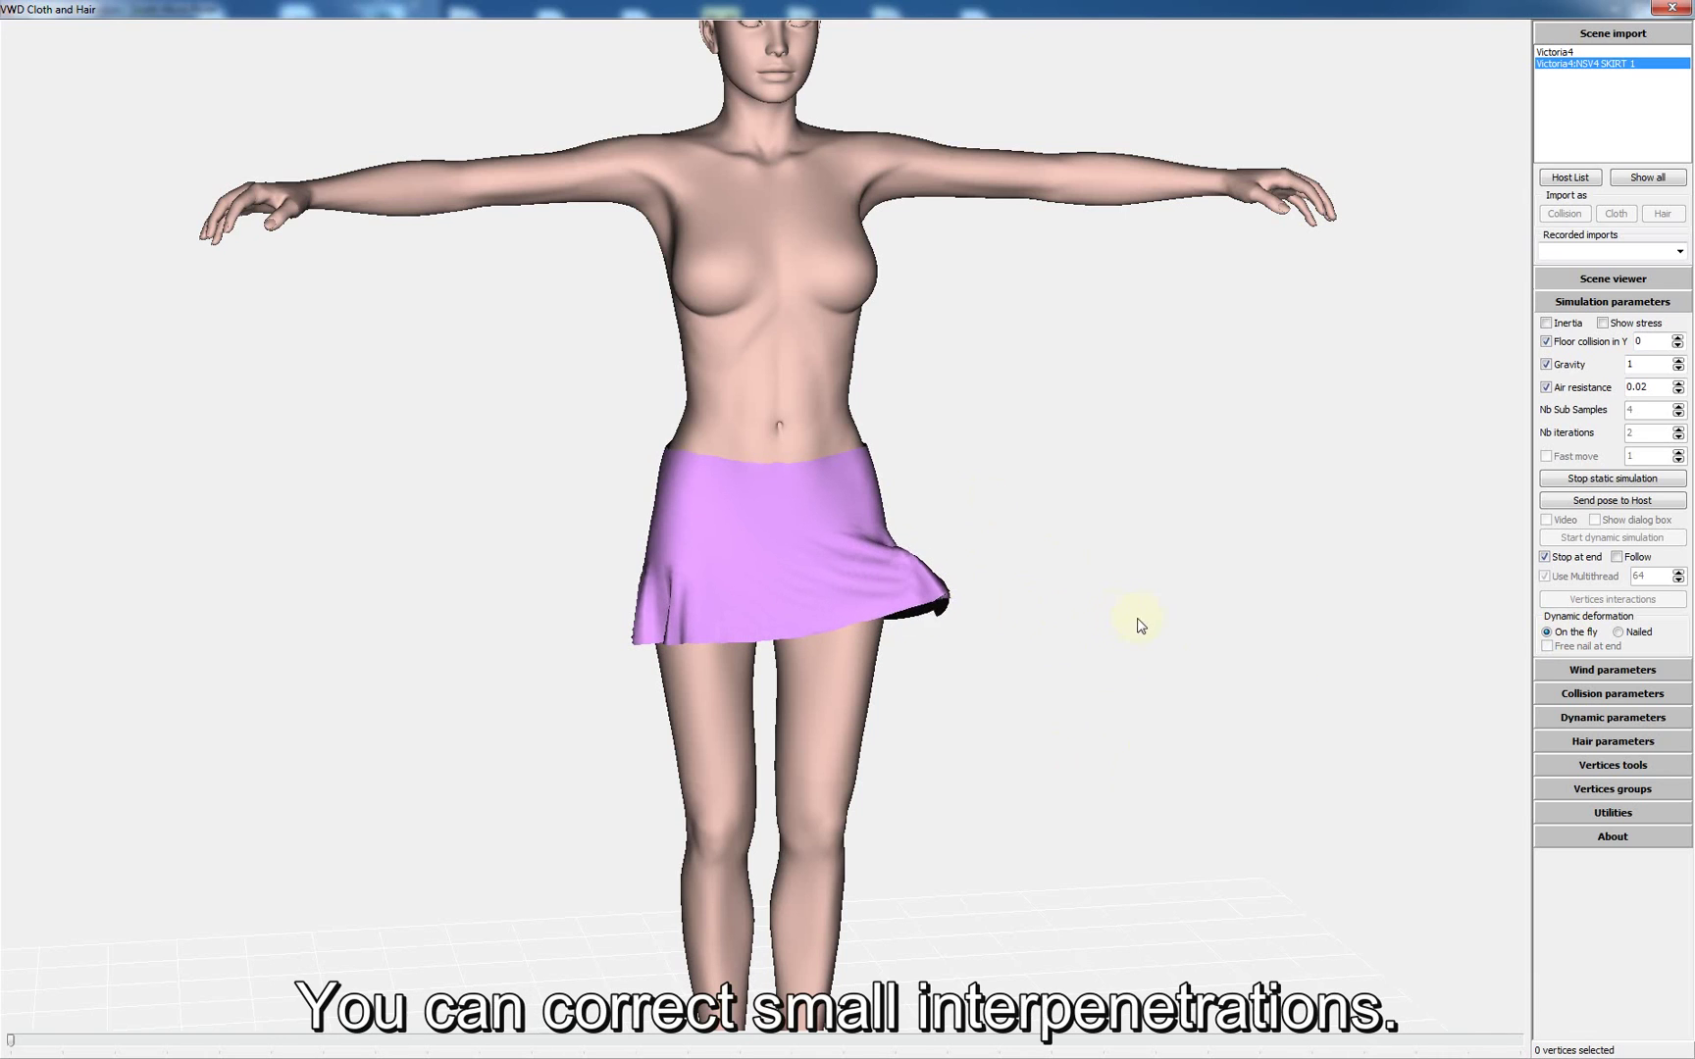
pyautogui.moveTo(1040, 610); pyautogui.dragTo(1015, 608)
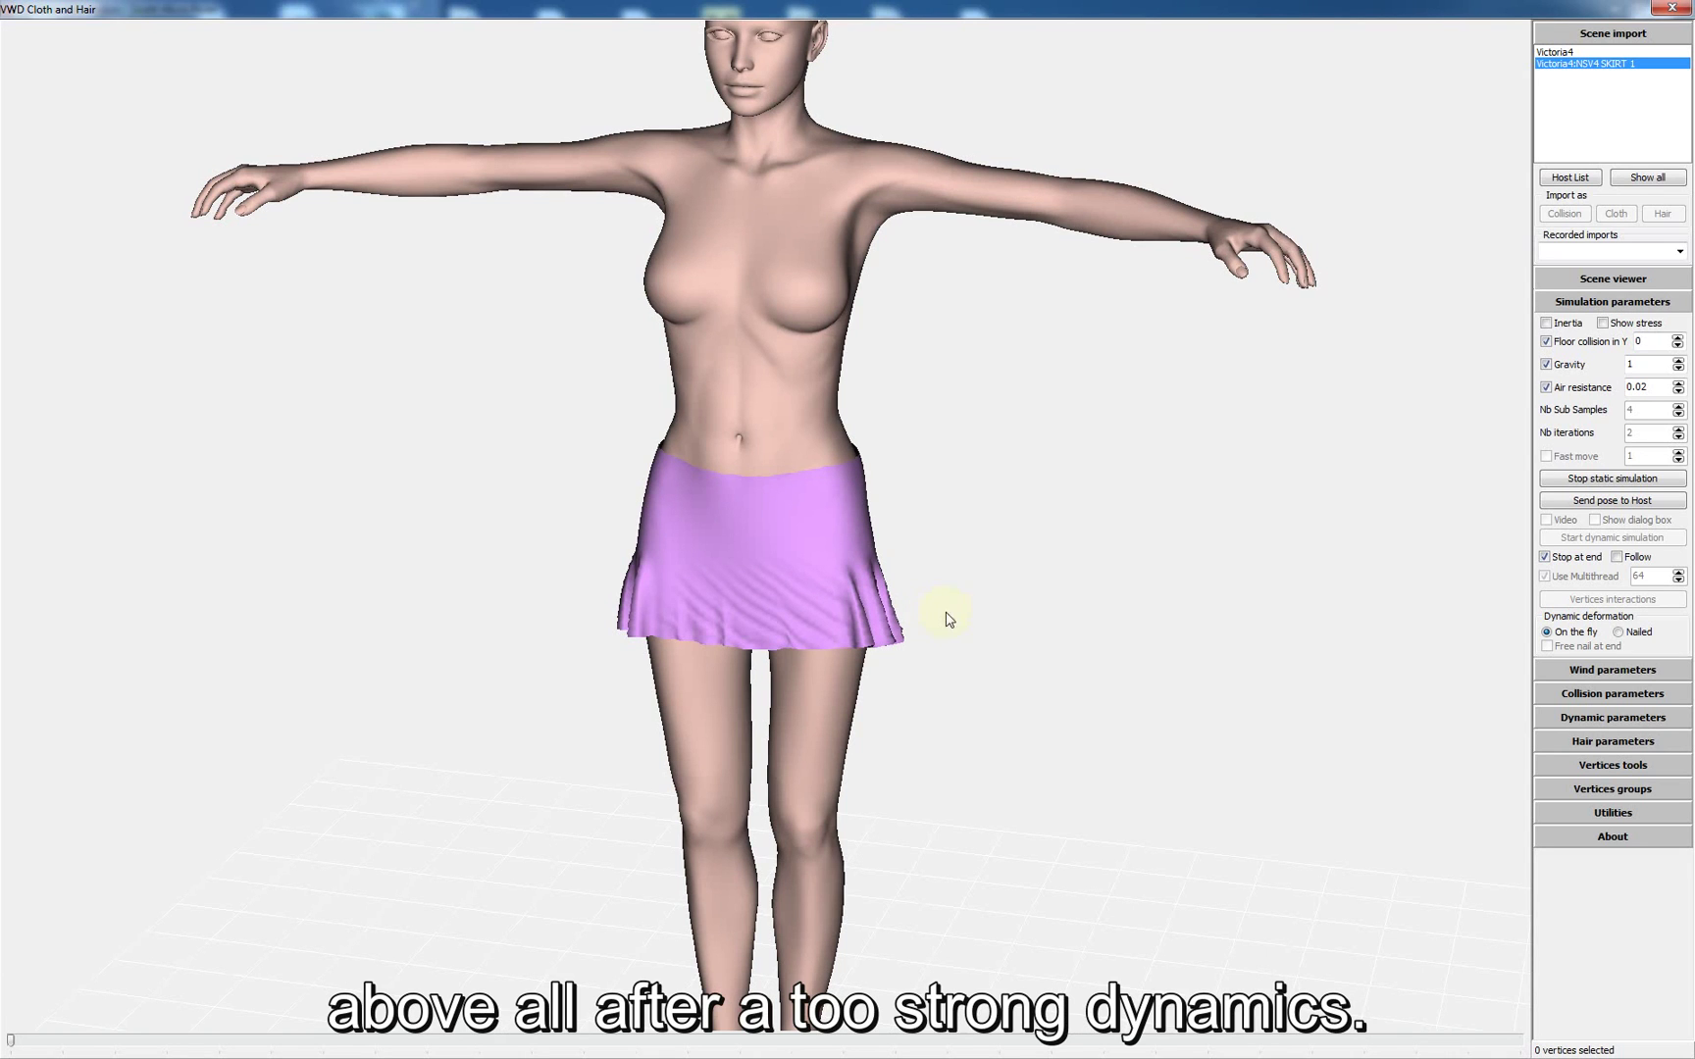
pyautogui.moveTo(974, 589); pyautogui.dragTo(949, 617)
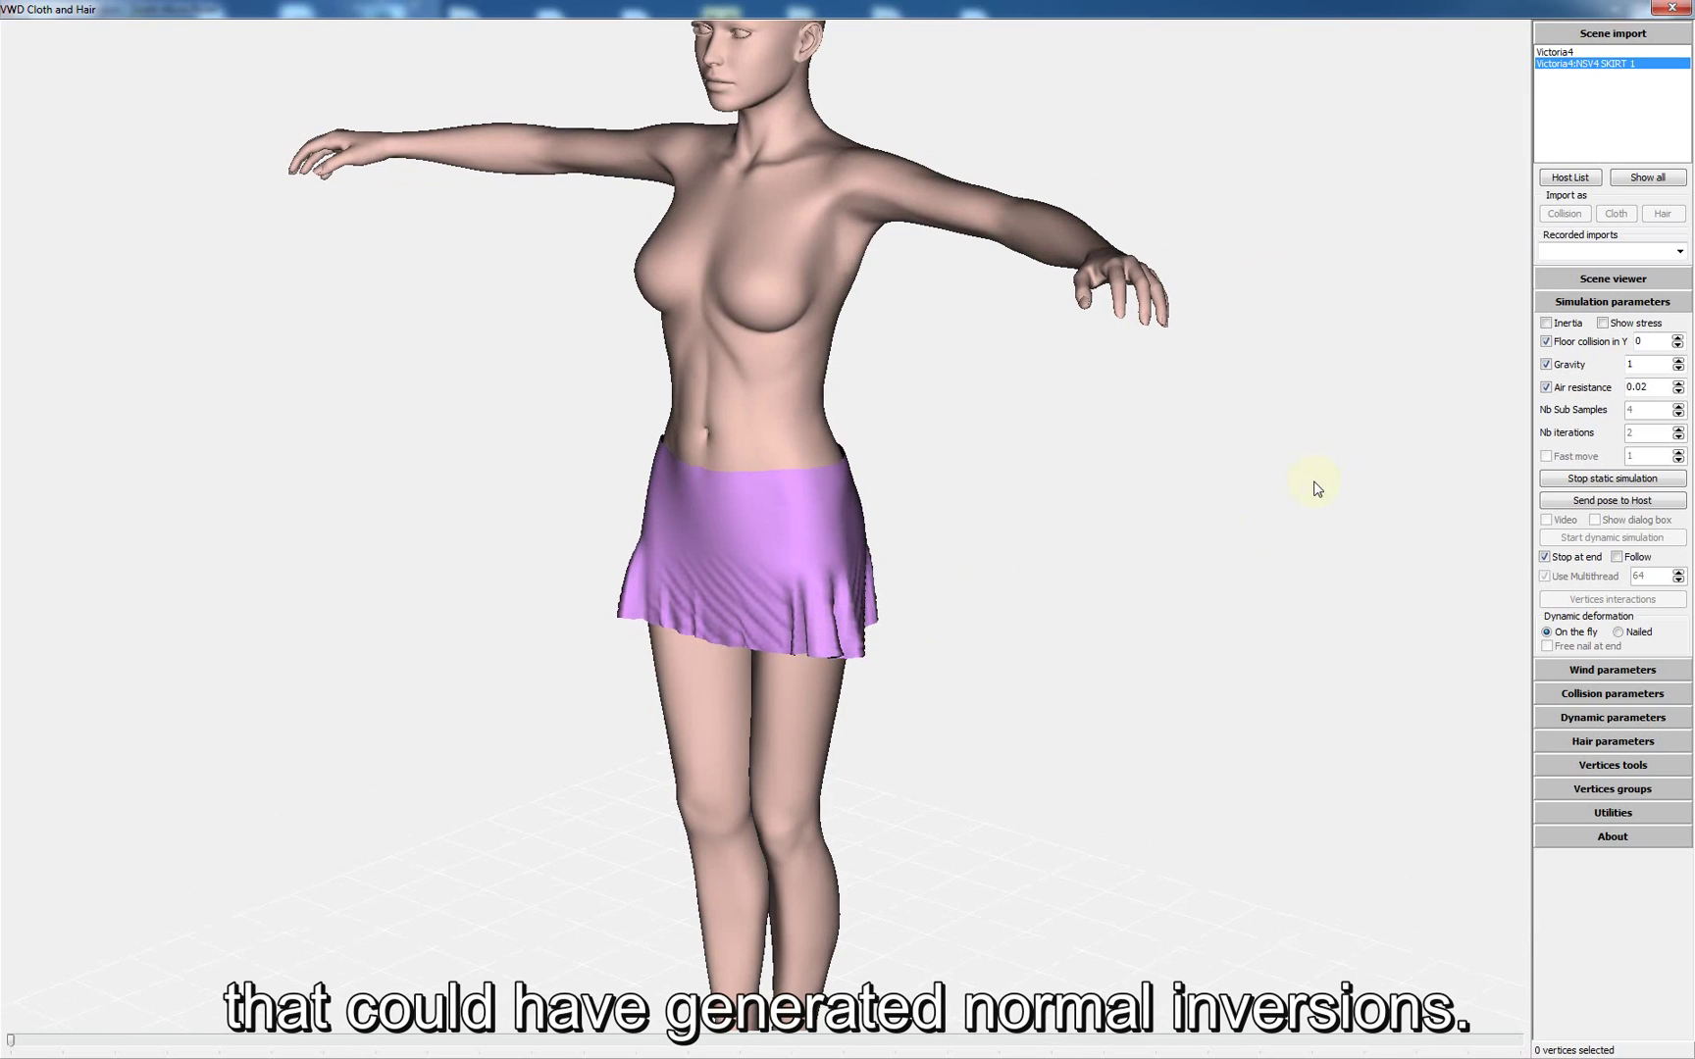
# - Set the dynamic deformation to Nailed with Free nail at end on, and pull the skirt's side hem up and outward
pyautogui.click(1638, 632)
pyautogui.click(1570, 647)
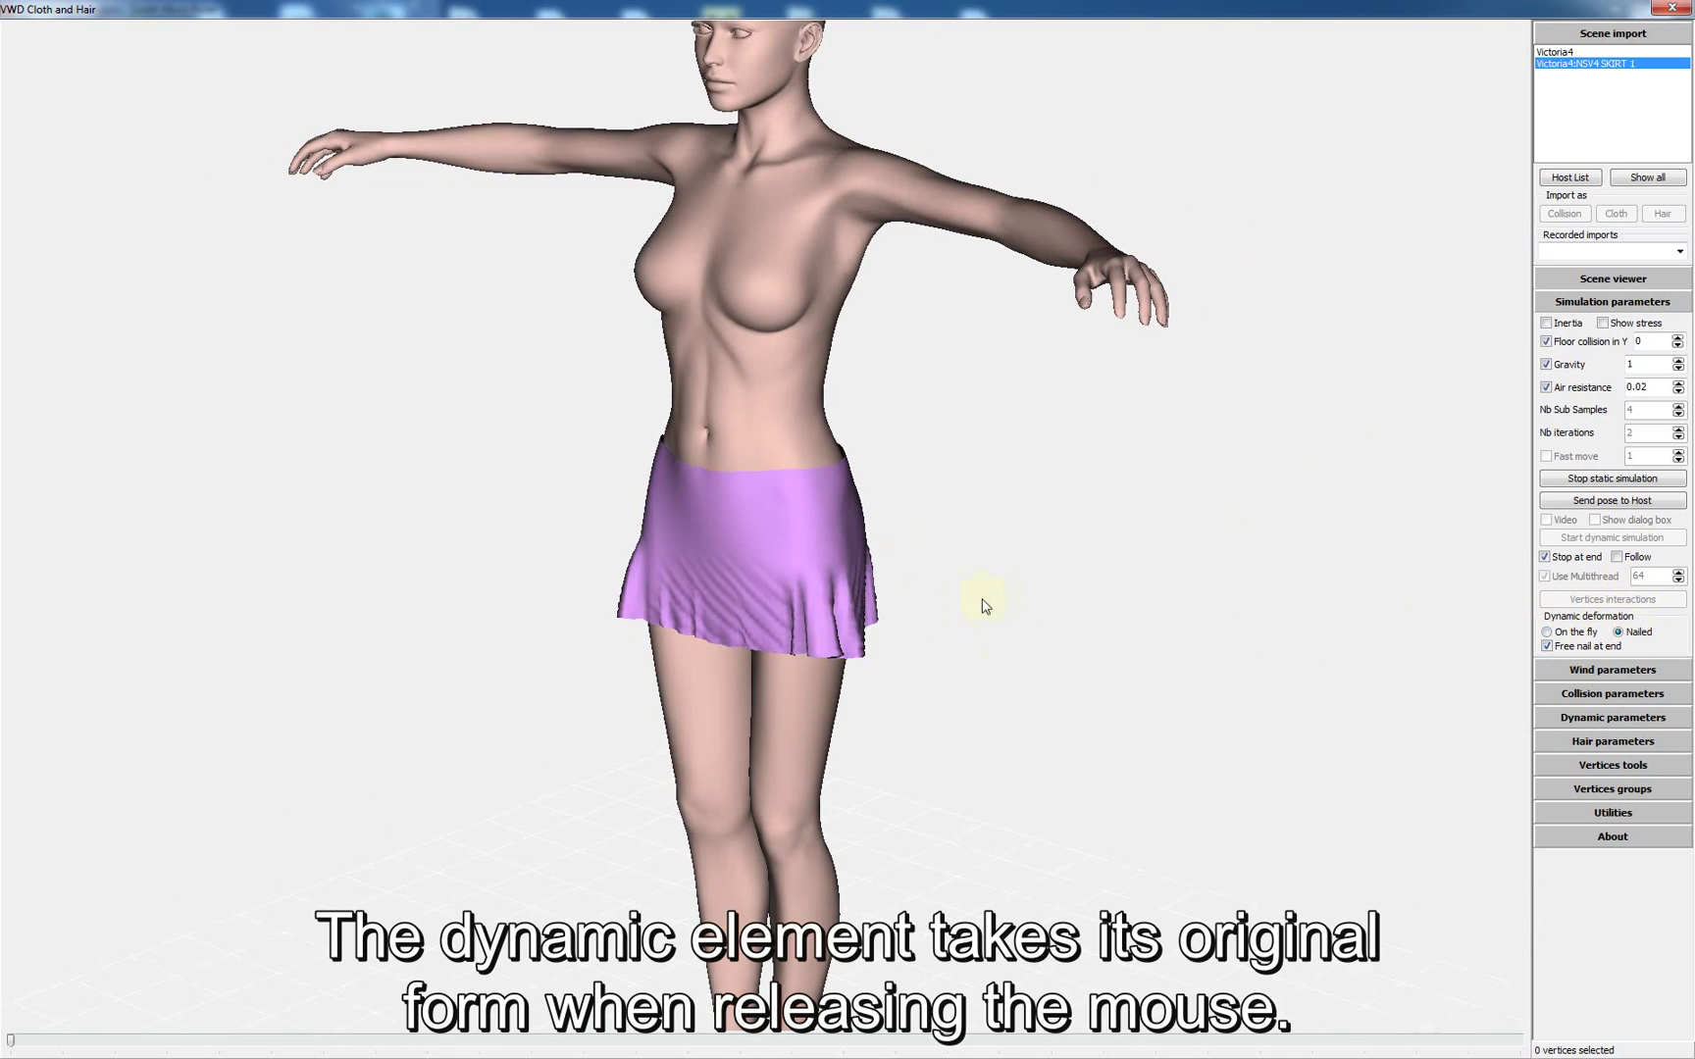
pyautogui.moveTo(986, 606); pyautogui.dragTo(1032, 572)
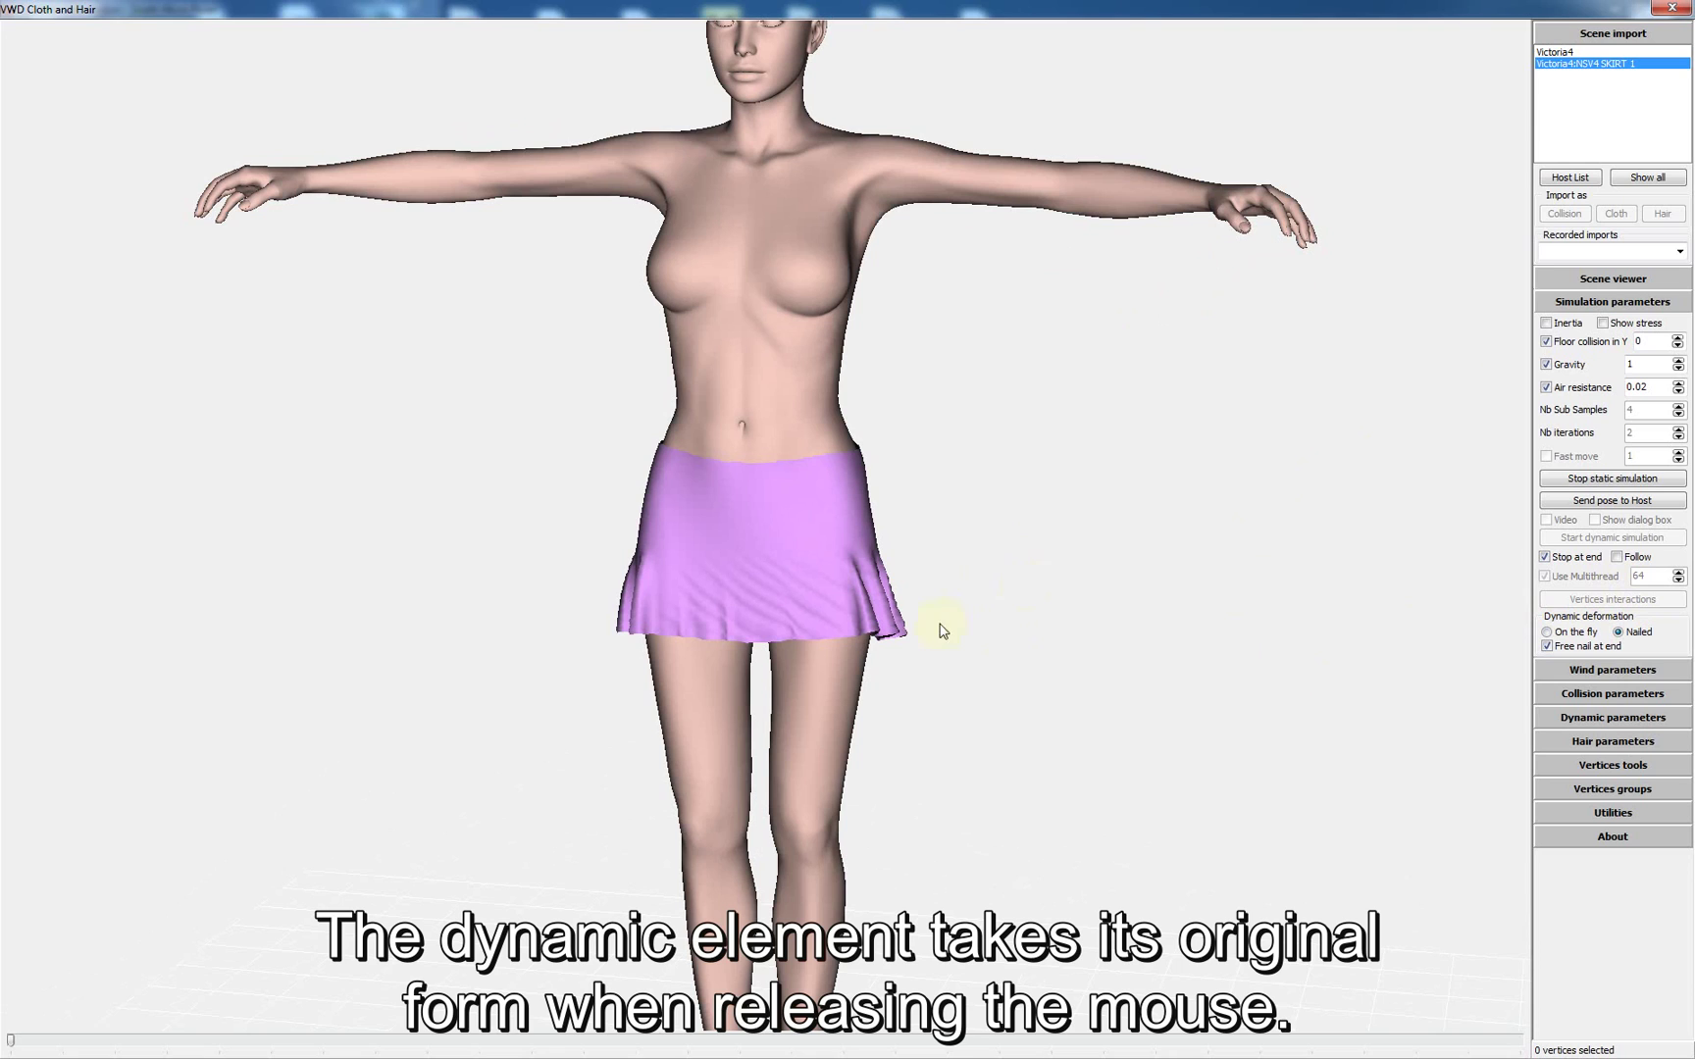
pyautogui.moveTo(904, 618); pyautogui.dragTo(951, 508)
pyautogui.moveTo(1010, 583); pyautogui.dragTo(907, 517)
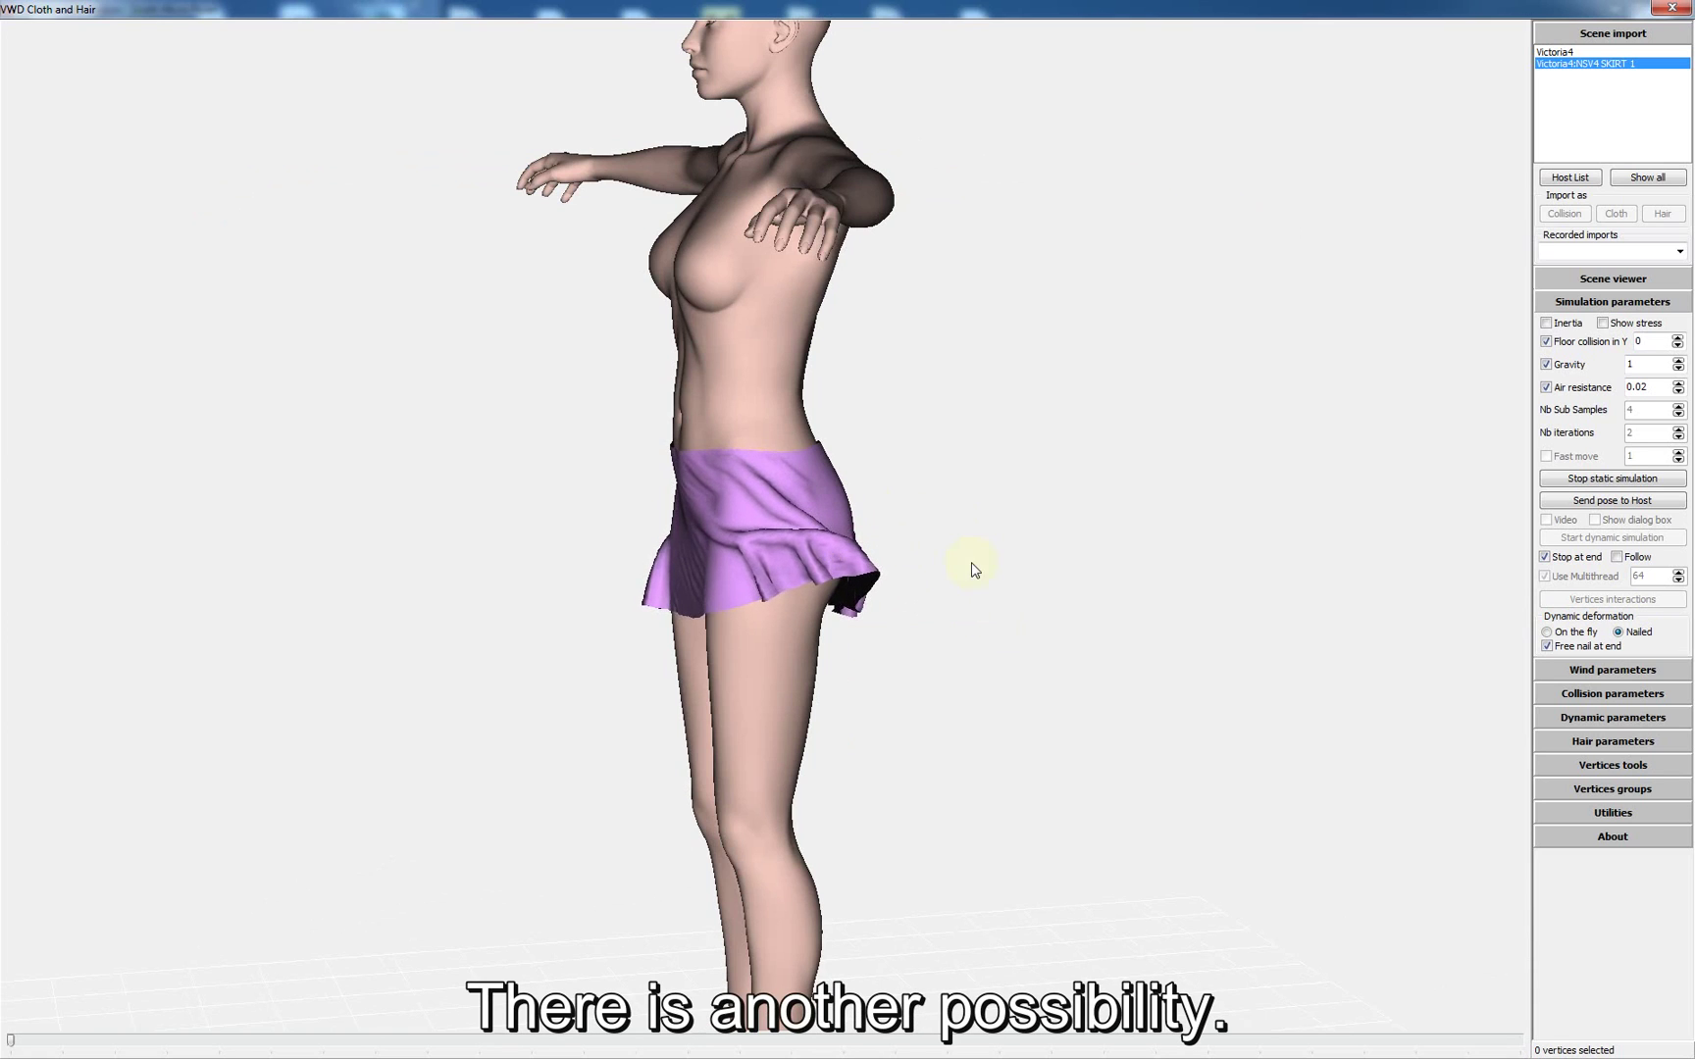
pyautogui.moveTo(974, 569); pyautogui.dragTo(1020, 574)
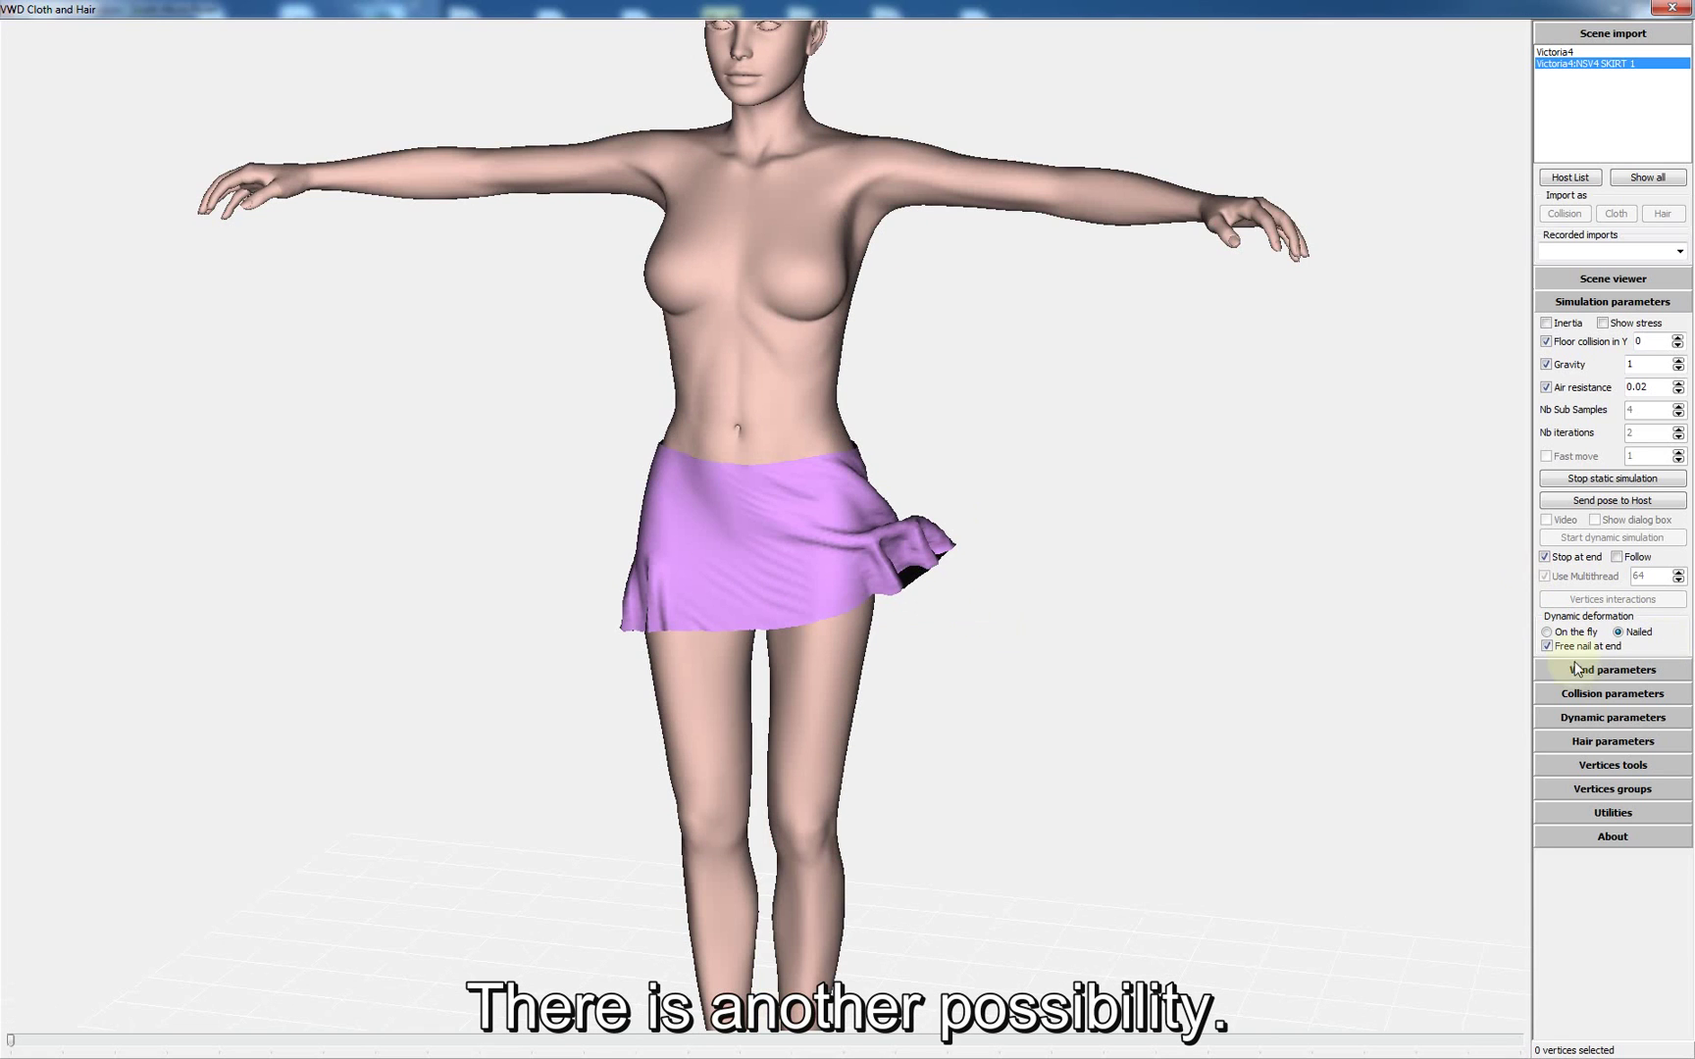
# - Turn off Free nail at end and pull several hem points outward around the skirt's sides and back, leaving them nailed
pyautogui.click(1547, 646)
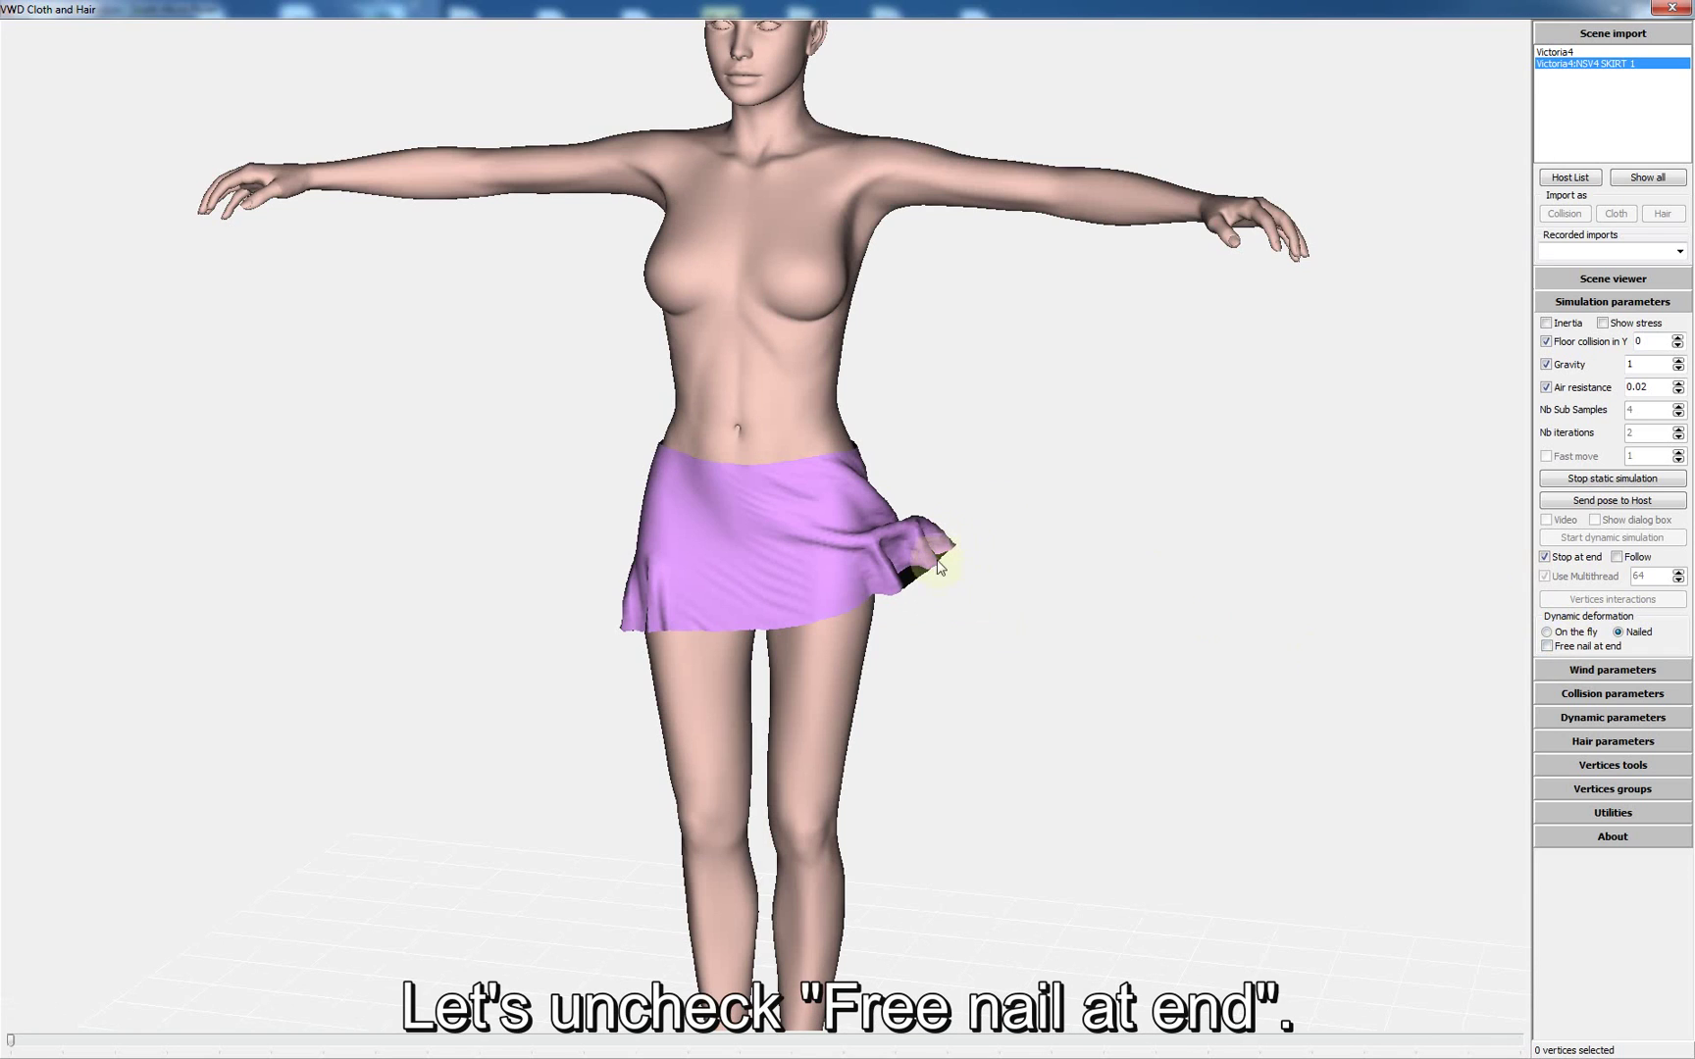
pyautogui.moveTo(940, 545); pyautogui.dragTo(972, 511)
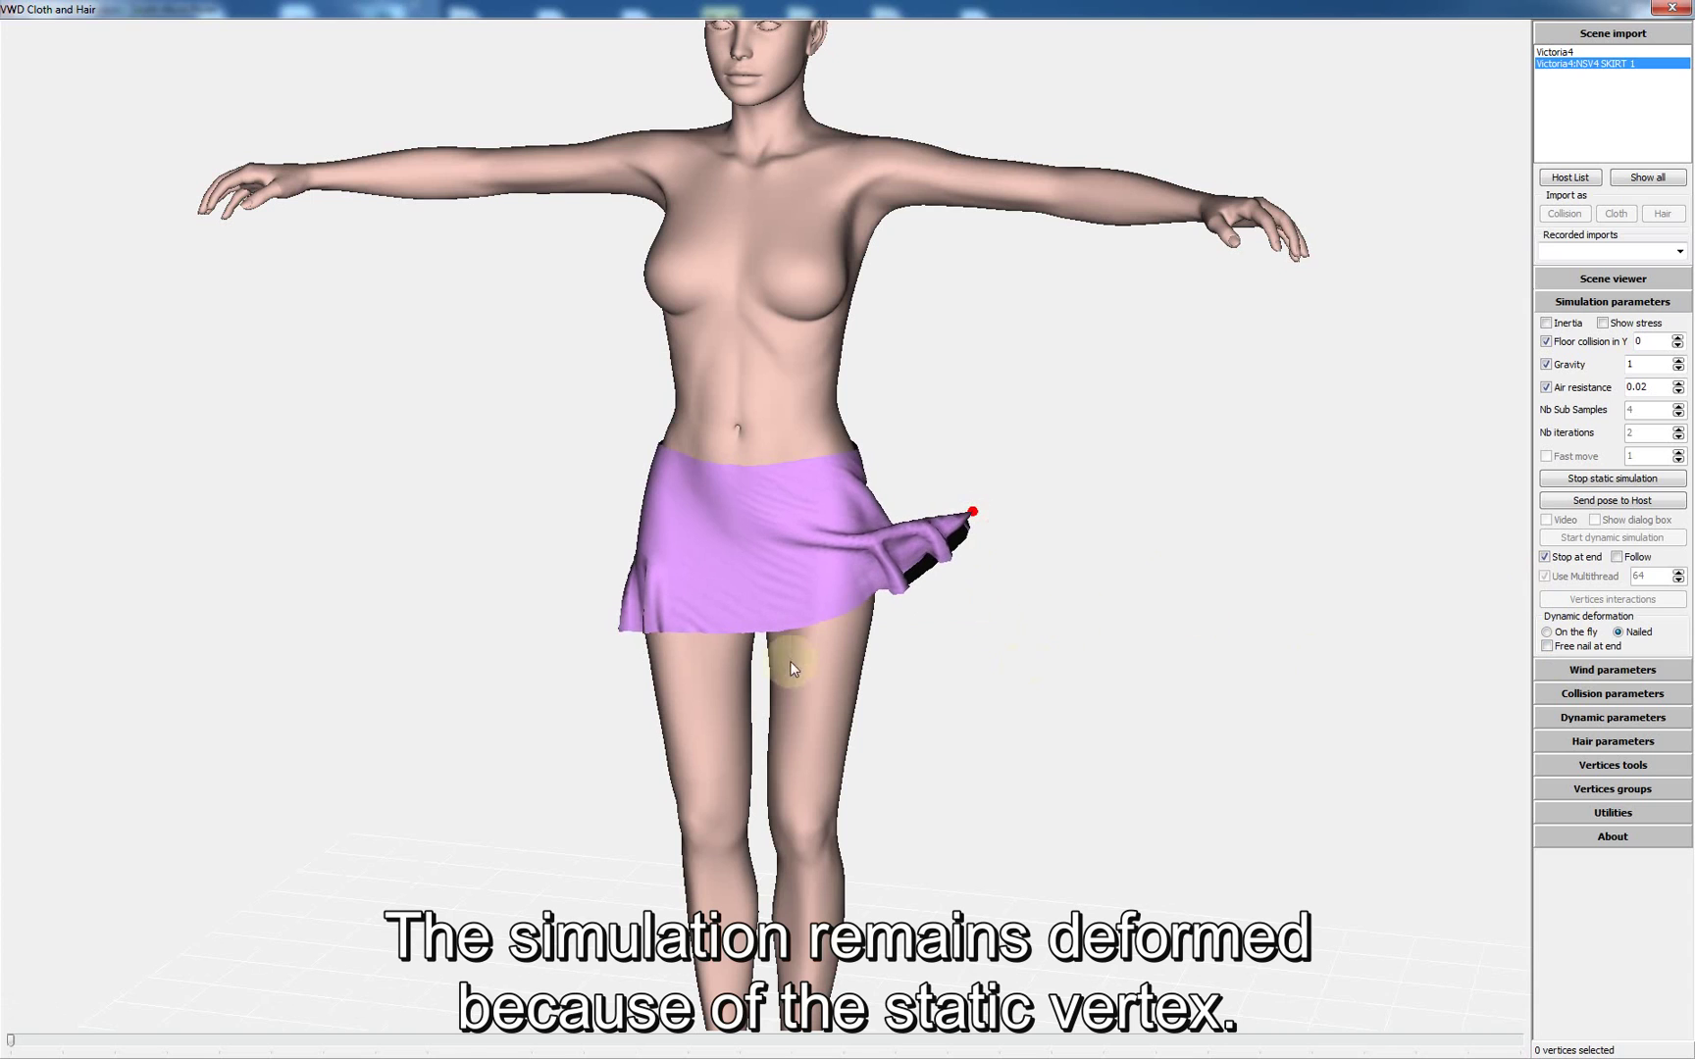
pyautogui.moveTo(629, 625); pyautogui.dragTo(555, 592)
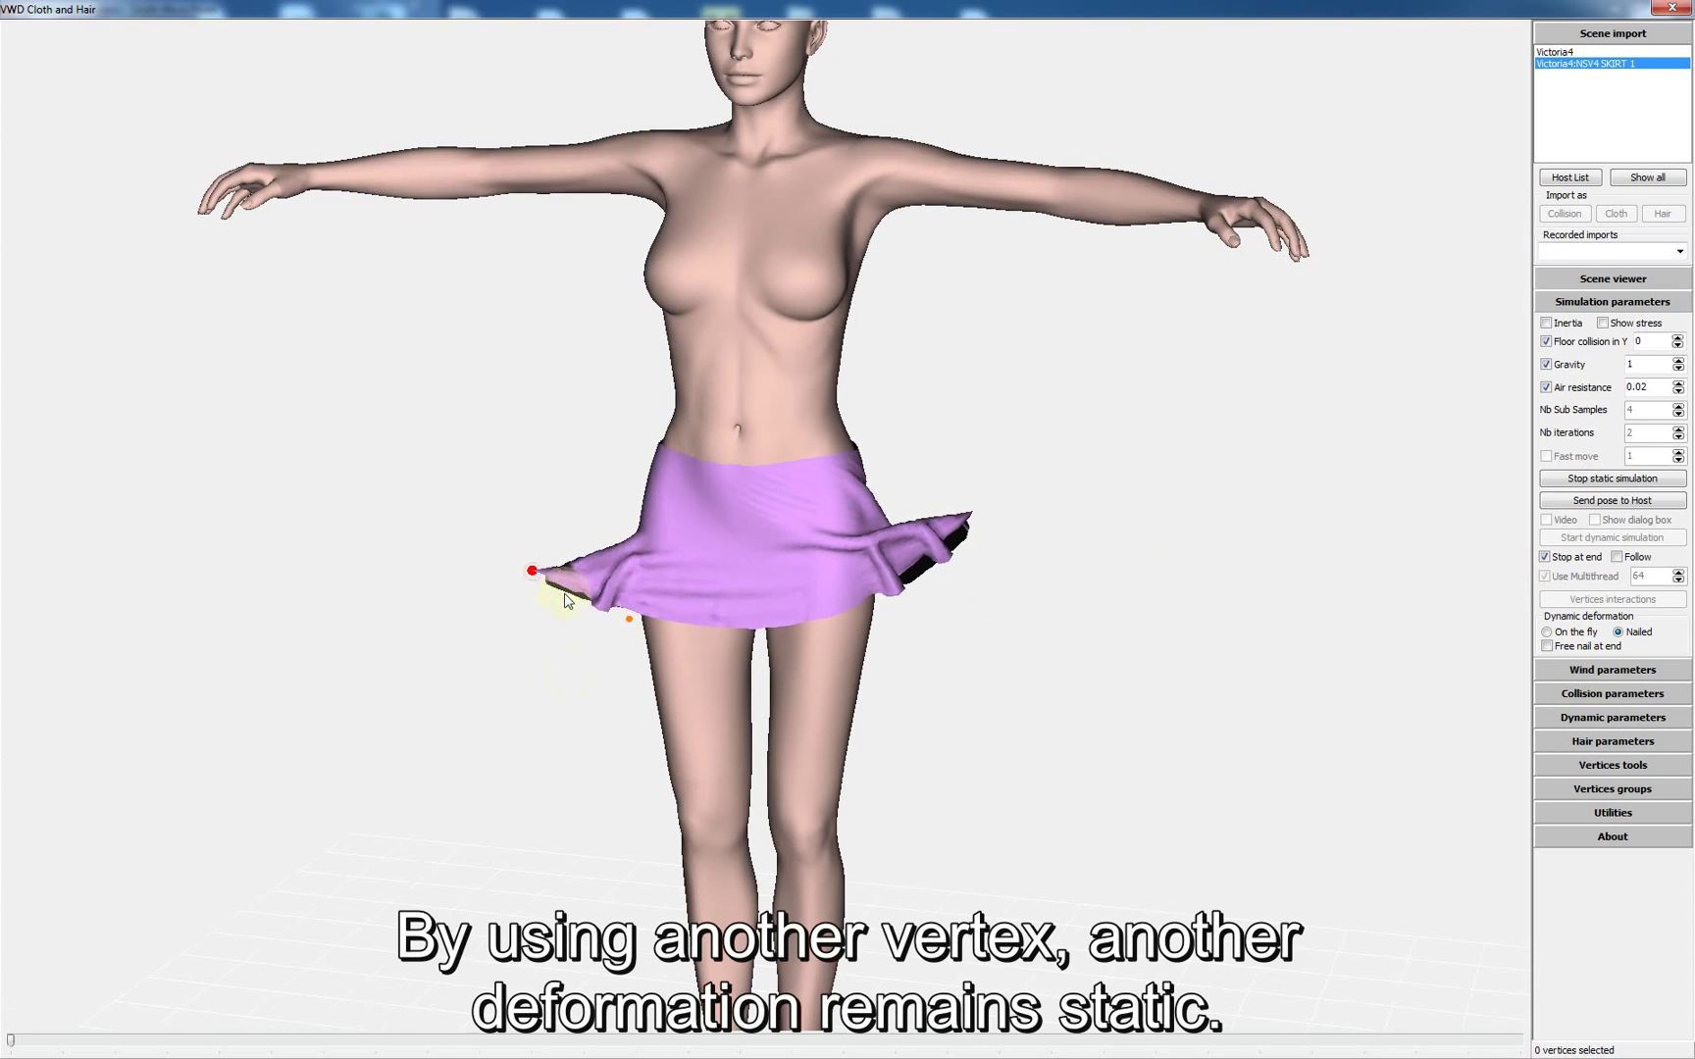
pyautogui.moveTo(862, 798); pyautogui.dragTo(552, 582)
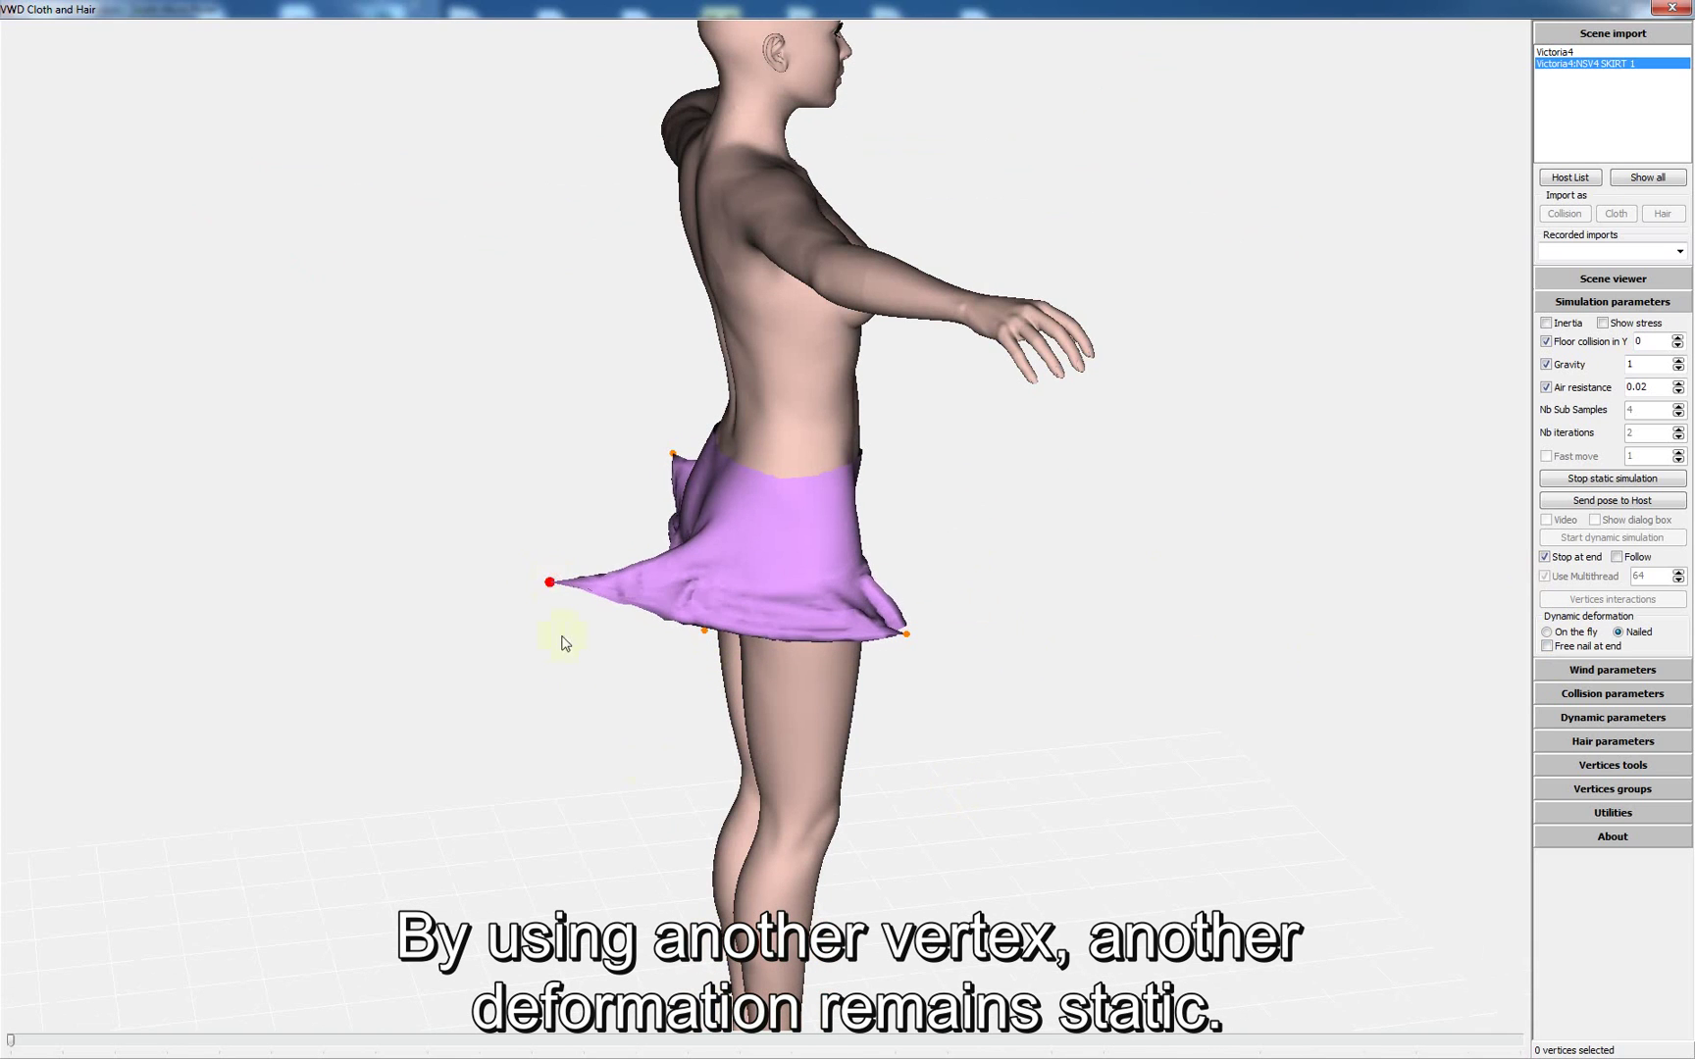
pyautogui.moveTo(763, 758); pyautogui.dragTo(703, 627)
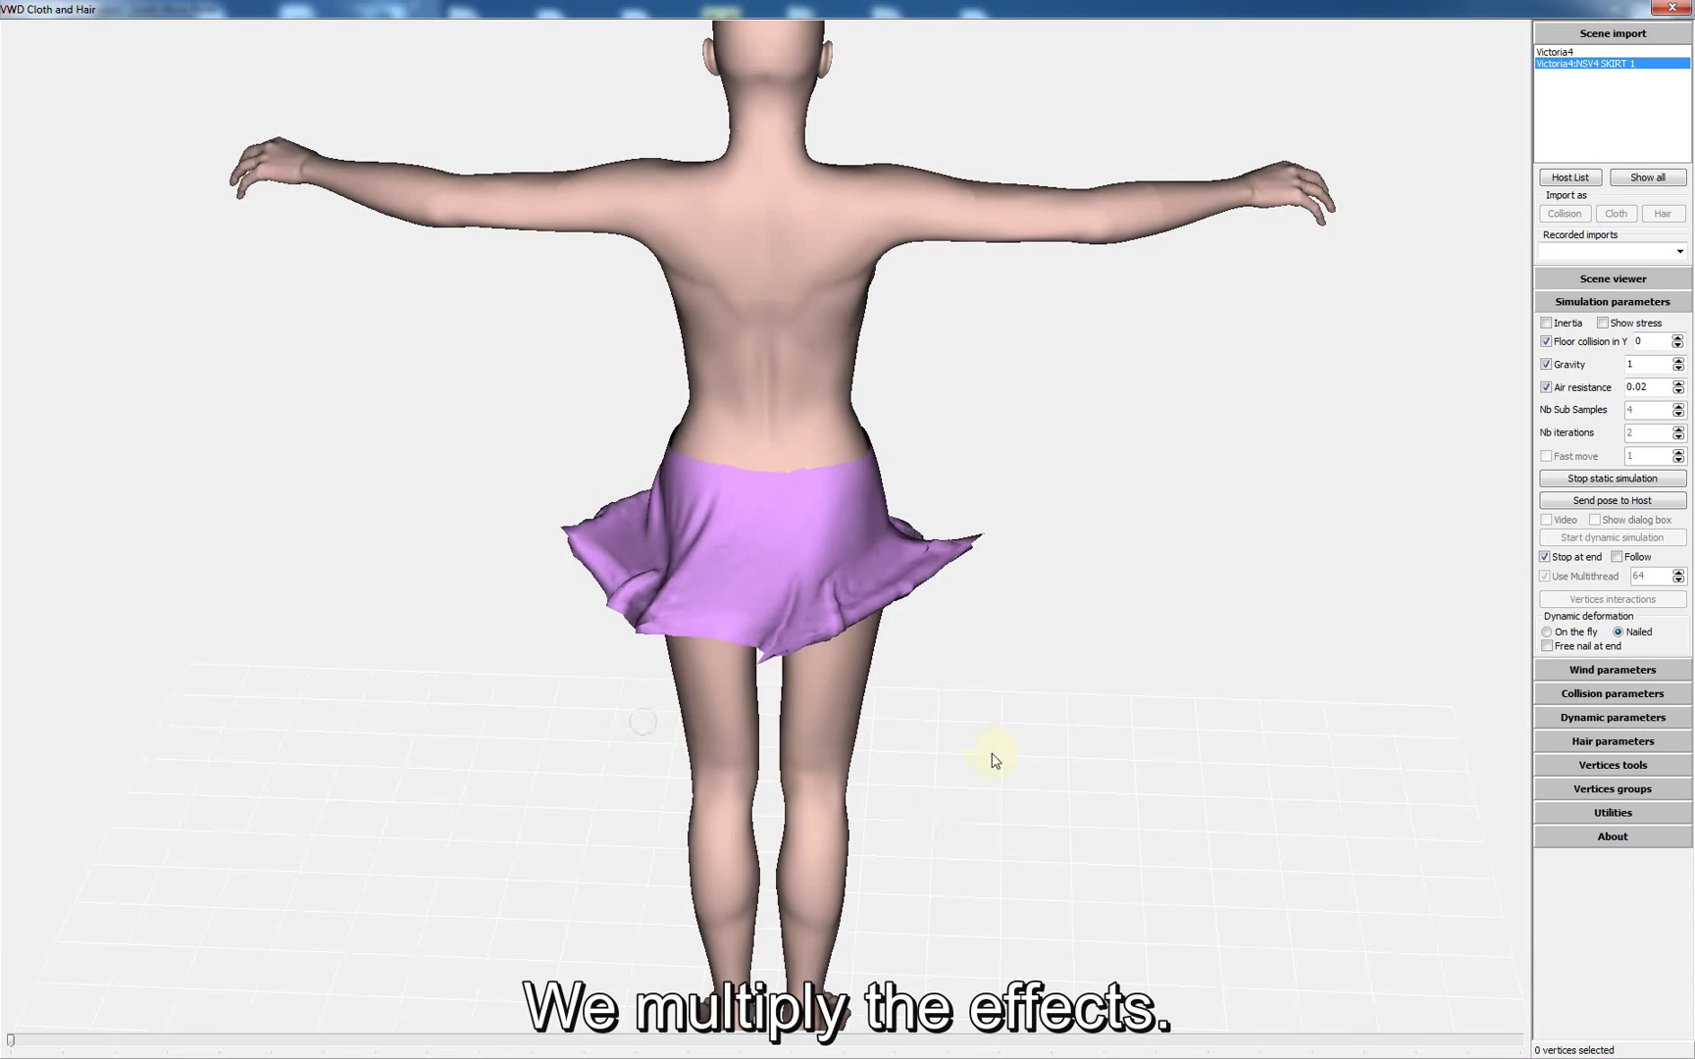
pyautogui.moveTo(991, 756); pyautogui.dragTo(1086, 756)
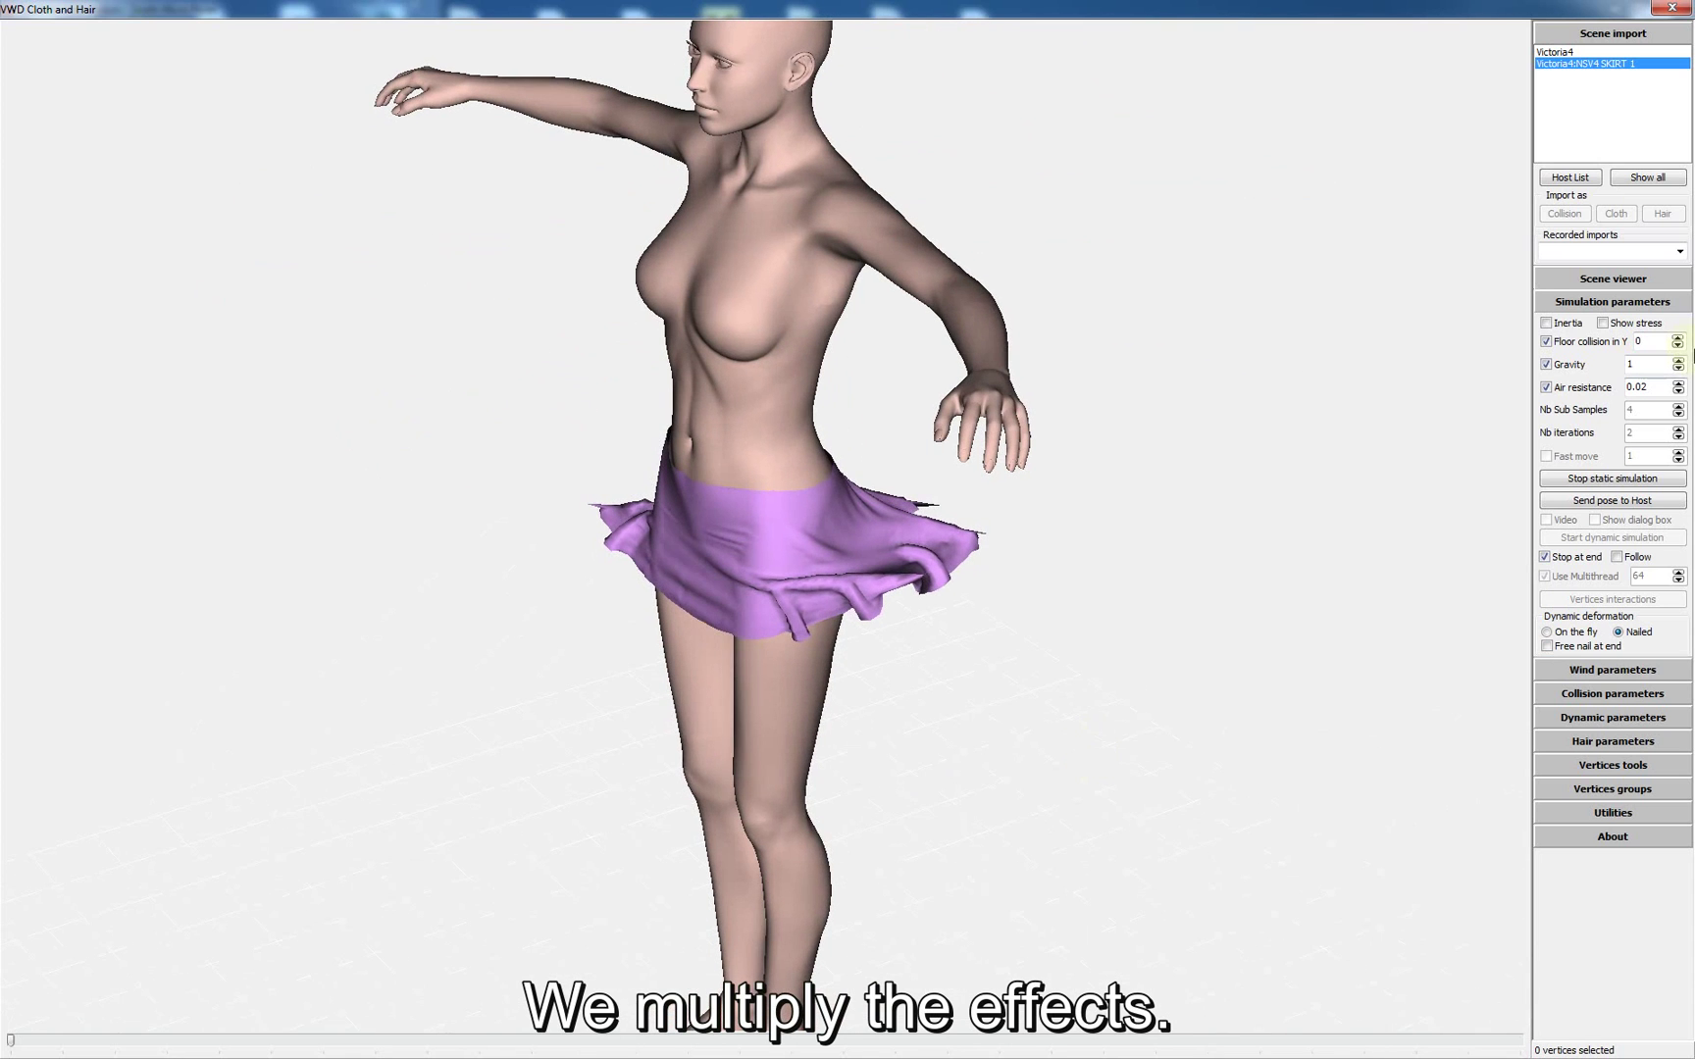
# - Show the stress on the skirt to examine its stretch zones, and hide the stress display again
pyautogui.click(1643, 327)
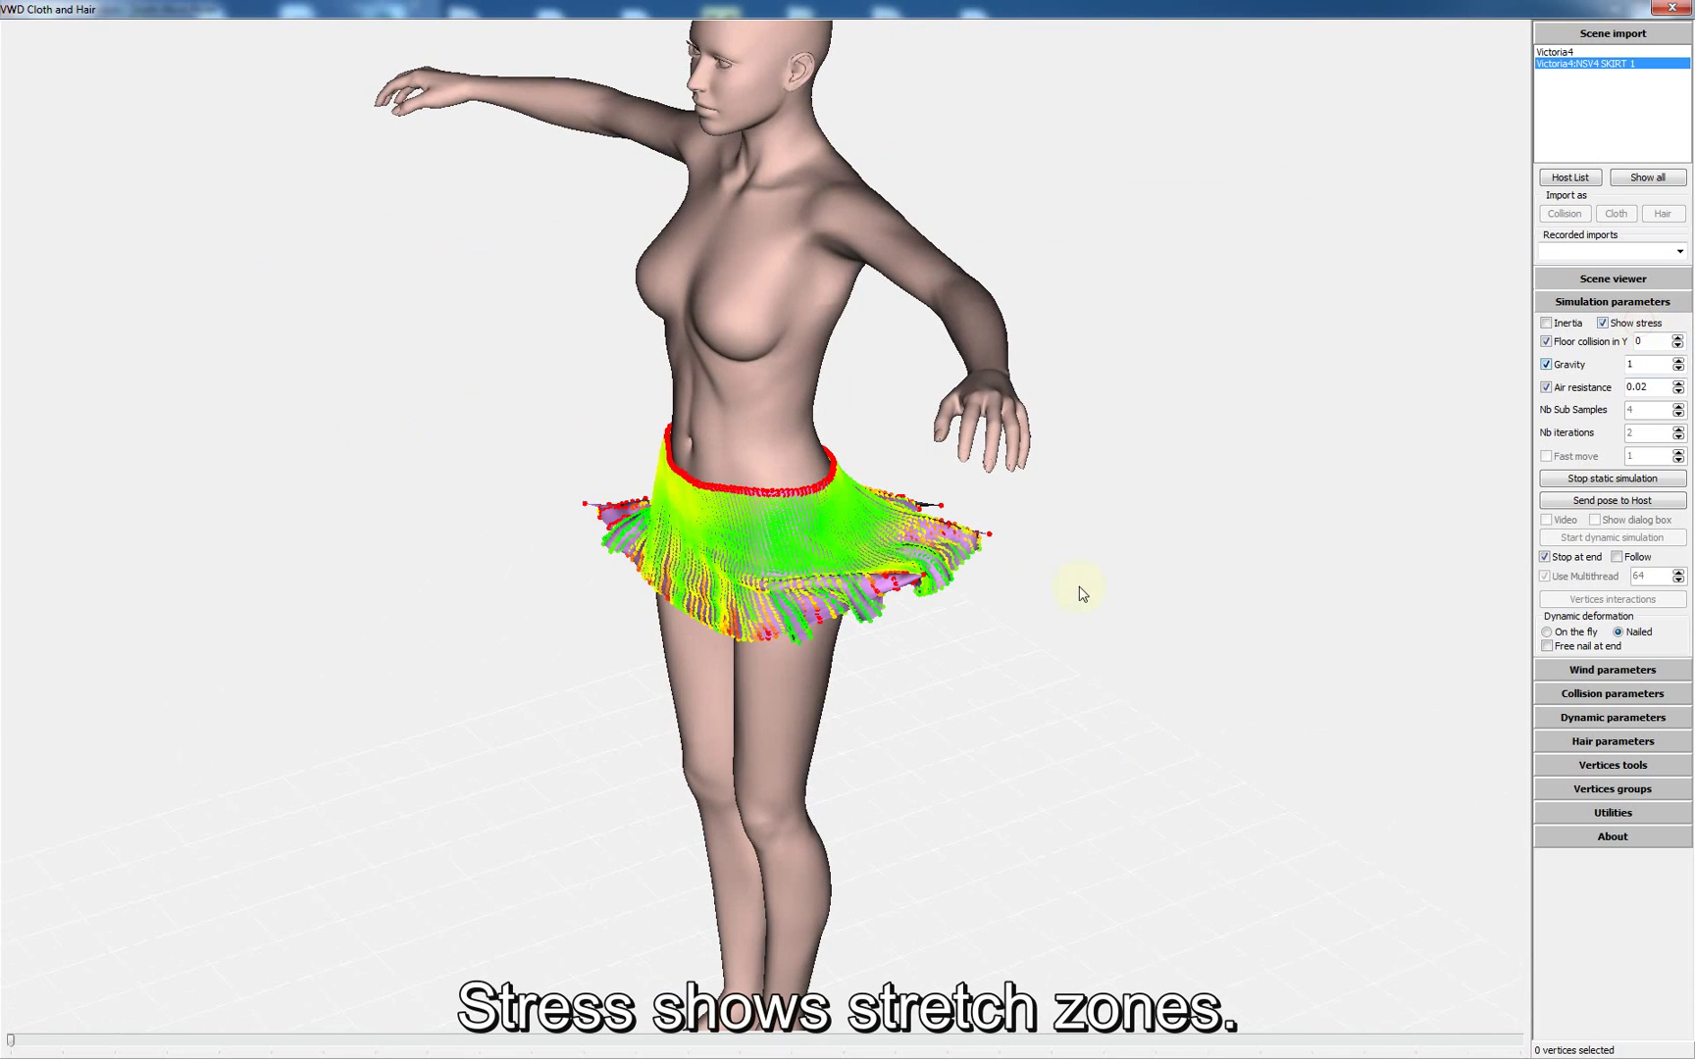
pyautogui.moveTo(1079, 594)
pyautogui.mouseDown()
pyautogui.moveTo(1007, 594)
pyautogui.moveTo(1101, 588)
pyautogui.mouseUp()
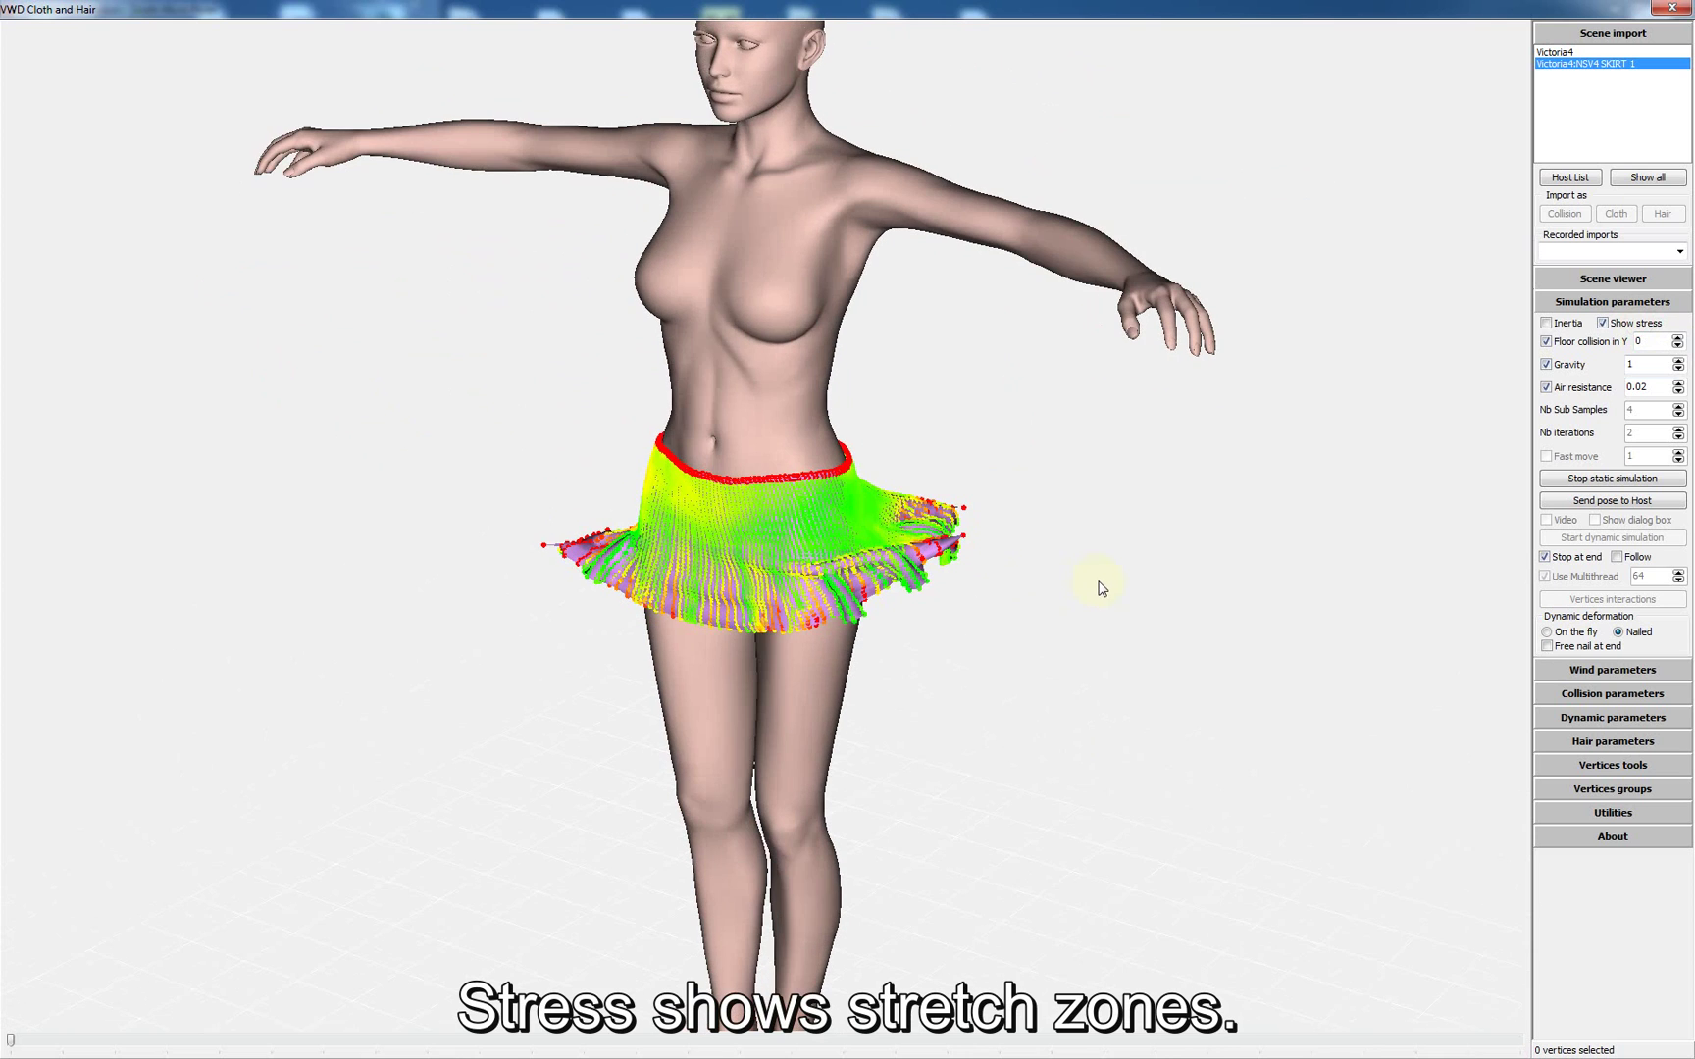
pyautogui.click(1638, 325)
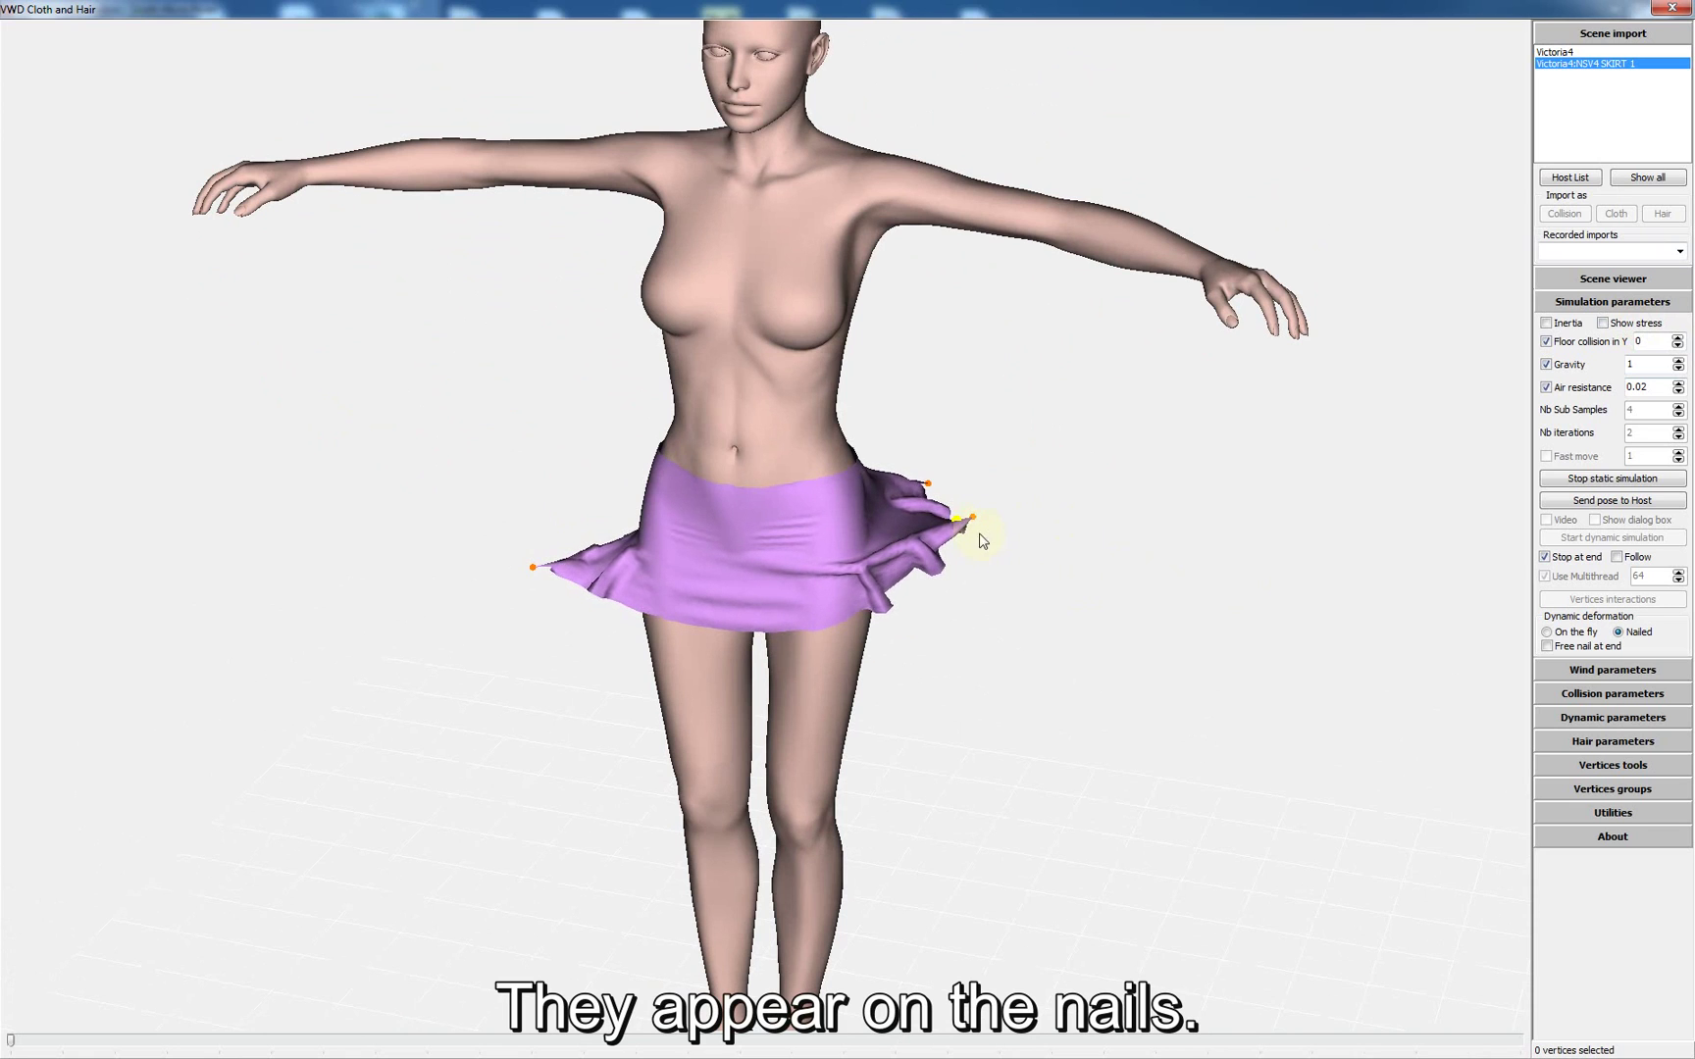
# - Displace the nailed hem points on both sides of the skirt slightly closer to the figure
pyautogui.scroll(3, 976, 530)
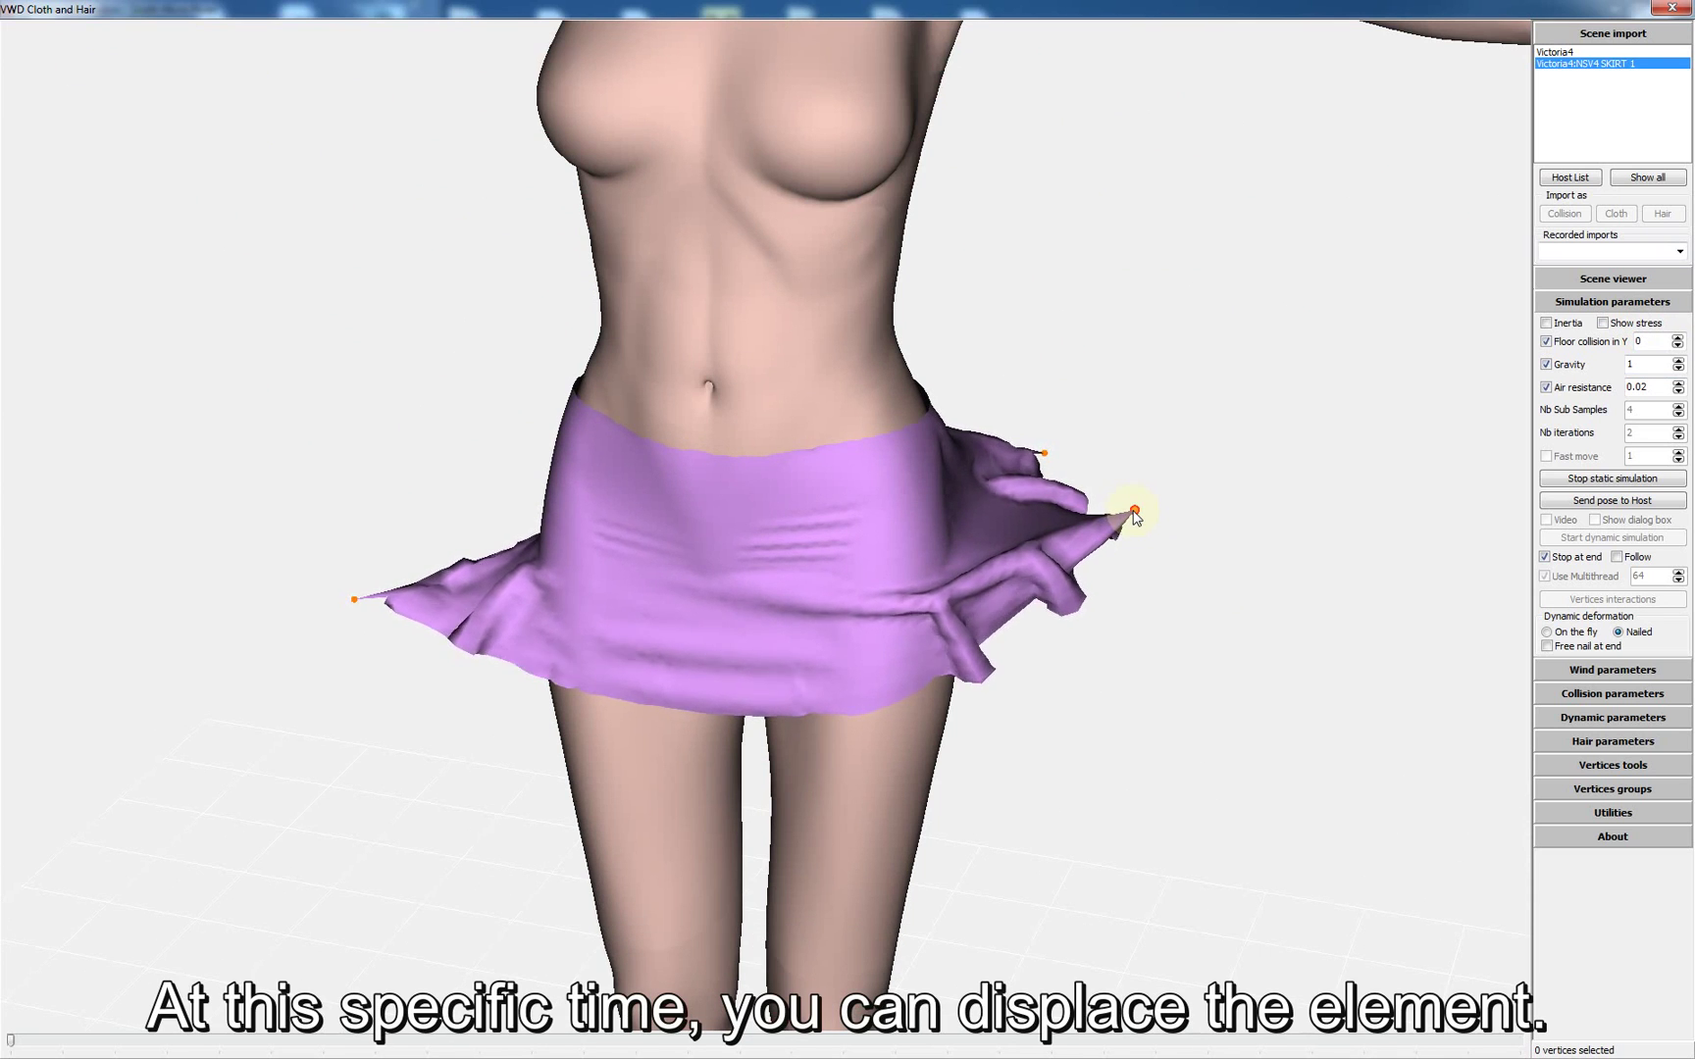
pyautogui.moveTo(1135, 512); pyautogui.dragTo(1109, 564)
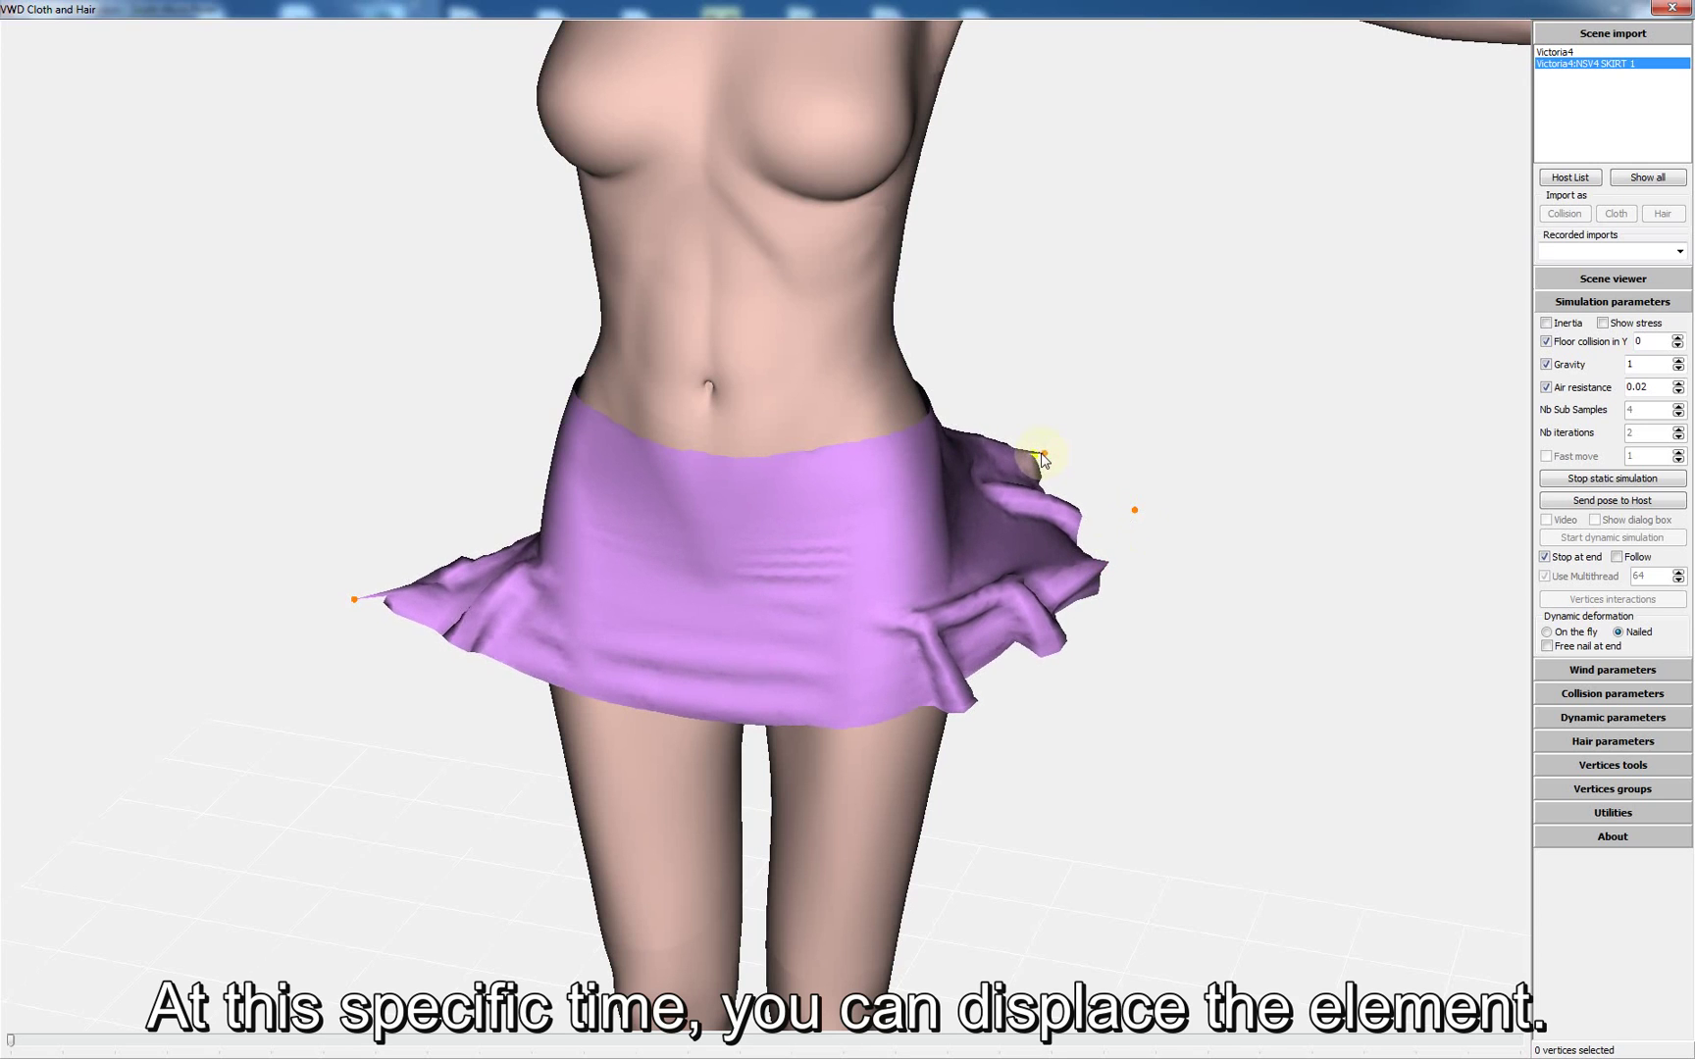
pyautogui.click(1044, 456)
pyautogui.moveTo(1041, 463); pyautogui.dragTo(1024, 463)
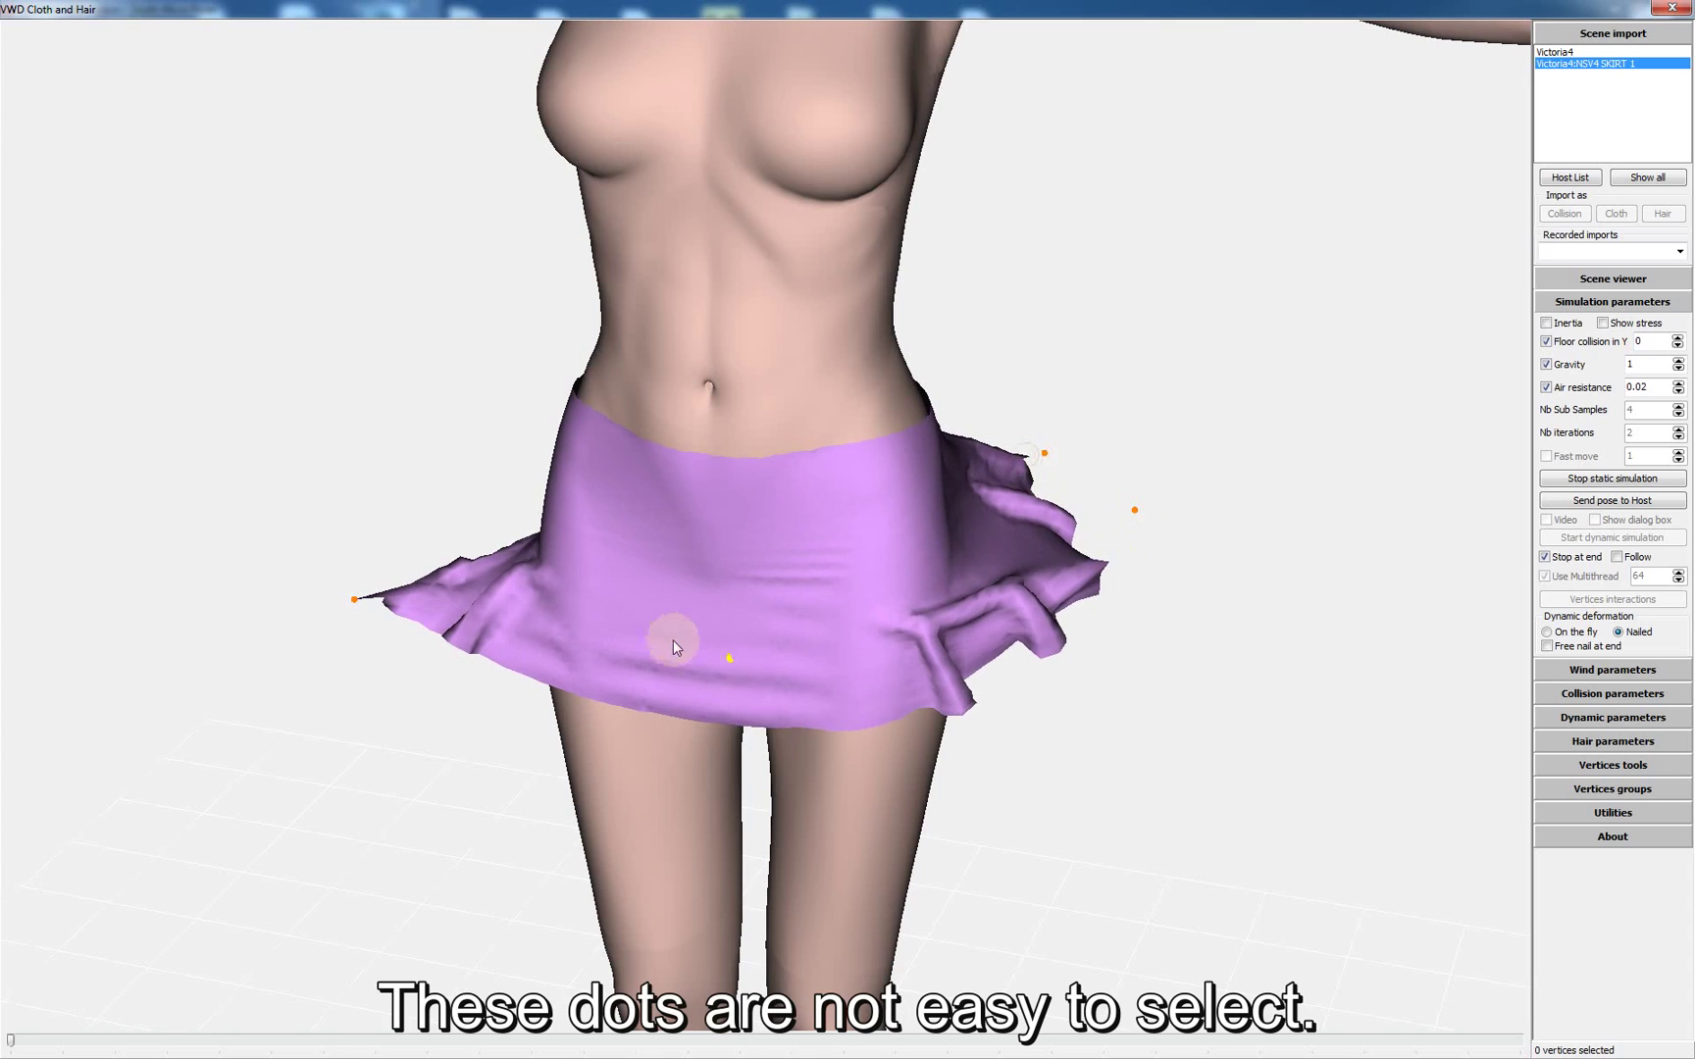
pyautogui.moveTo(355, 608); pyautogui.dragTo(391, 582)
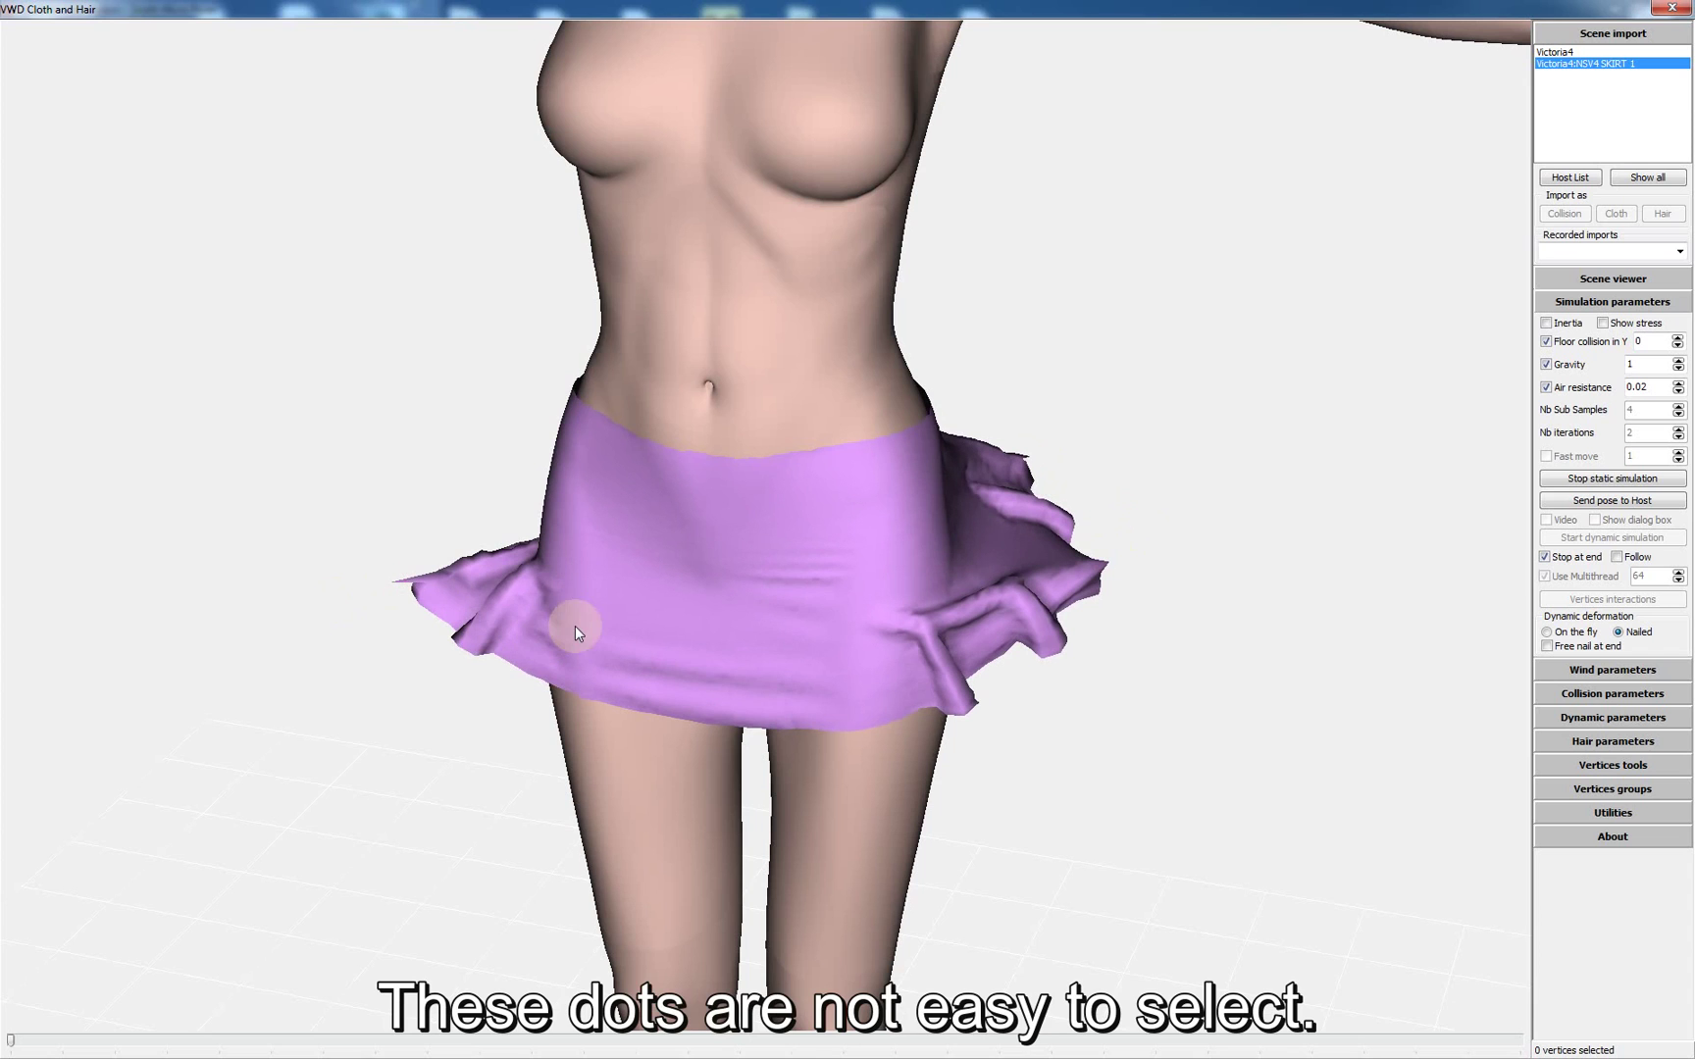
# - Select a nailed hem point at the skirt's side and displace it far outward from the figure
pyautogui.moveTo(450, 655); pyautogui.dragTo(553, 660, button='right')
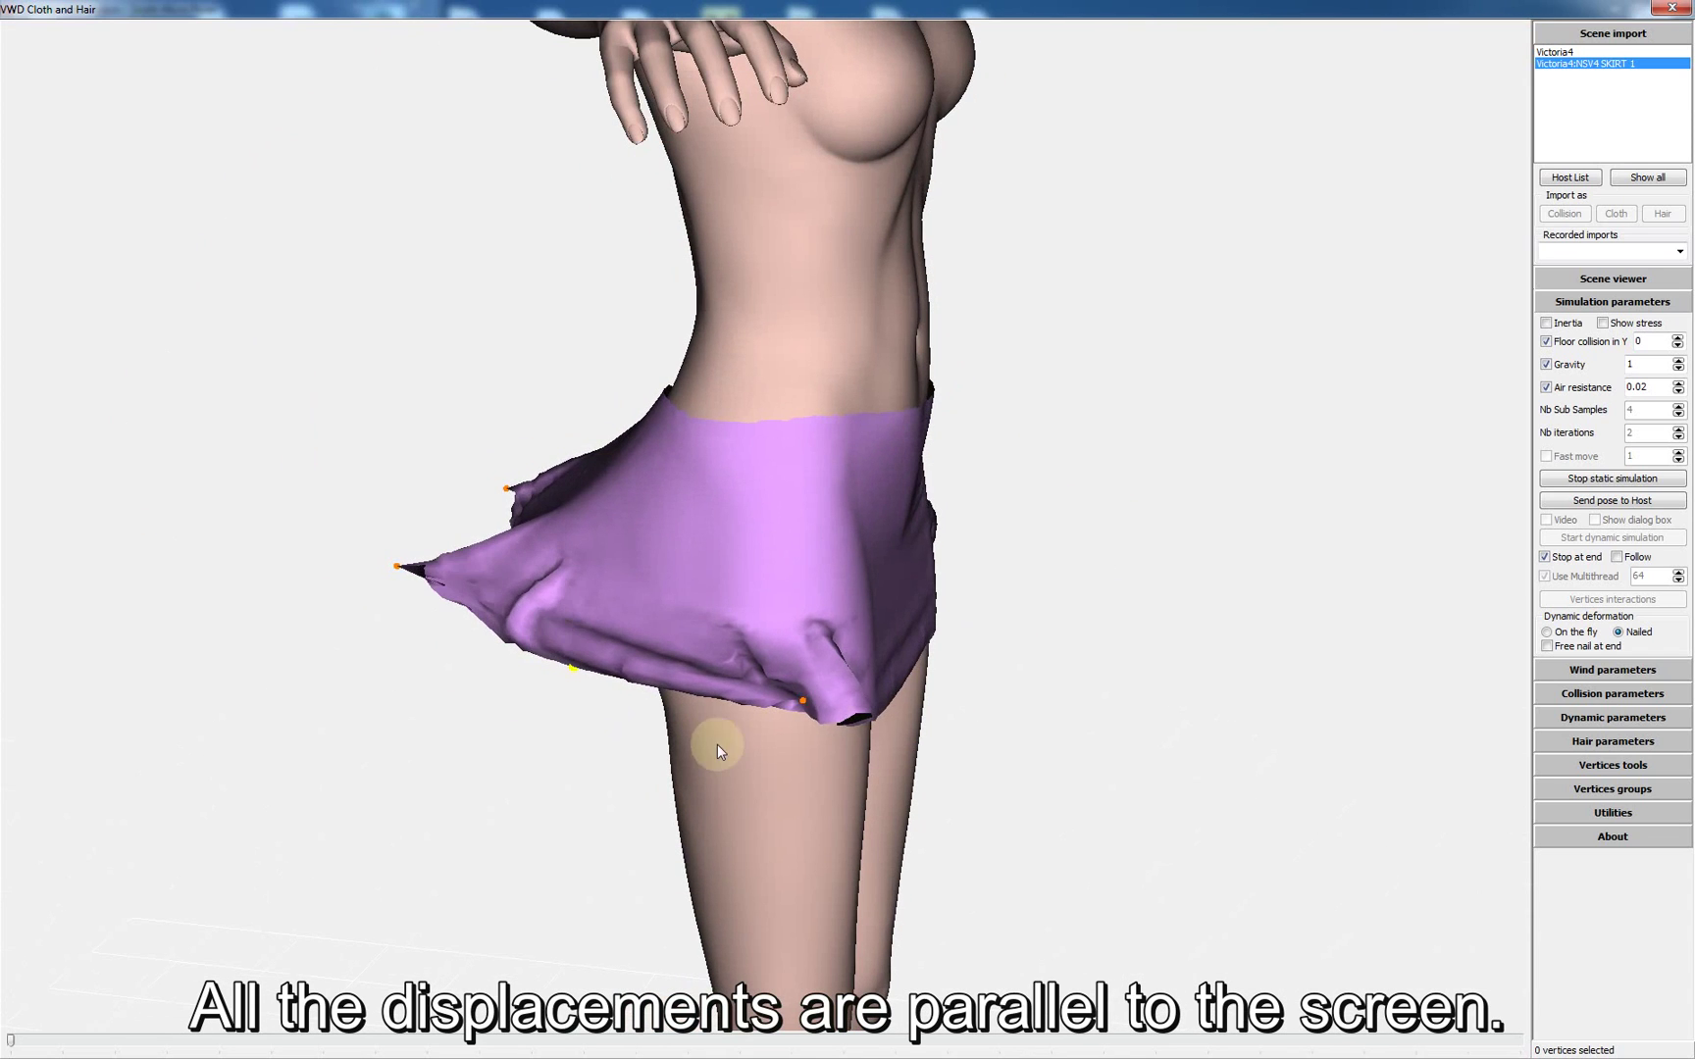
pyautogui.click(806, 706)
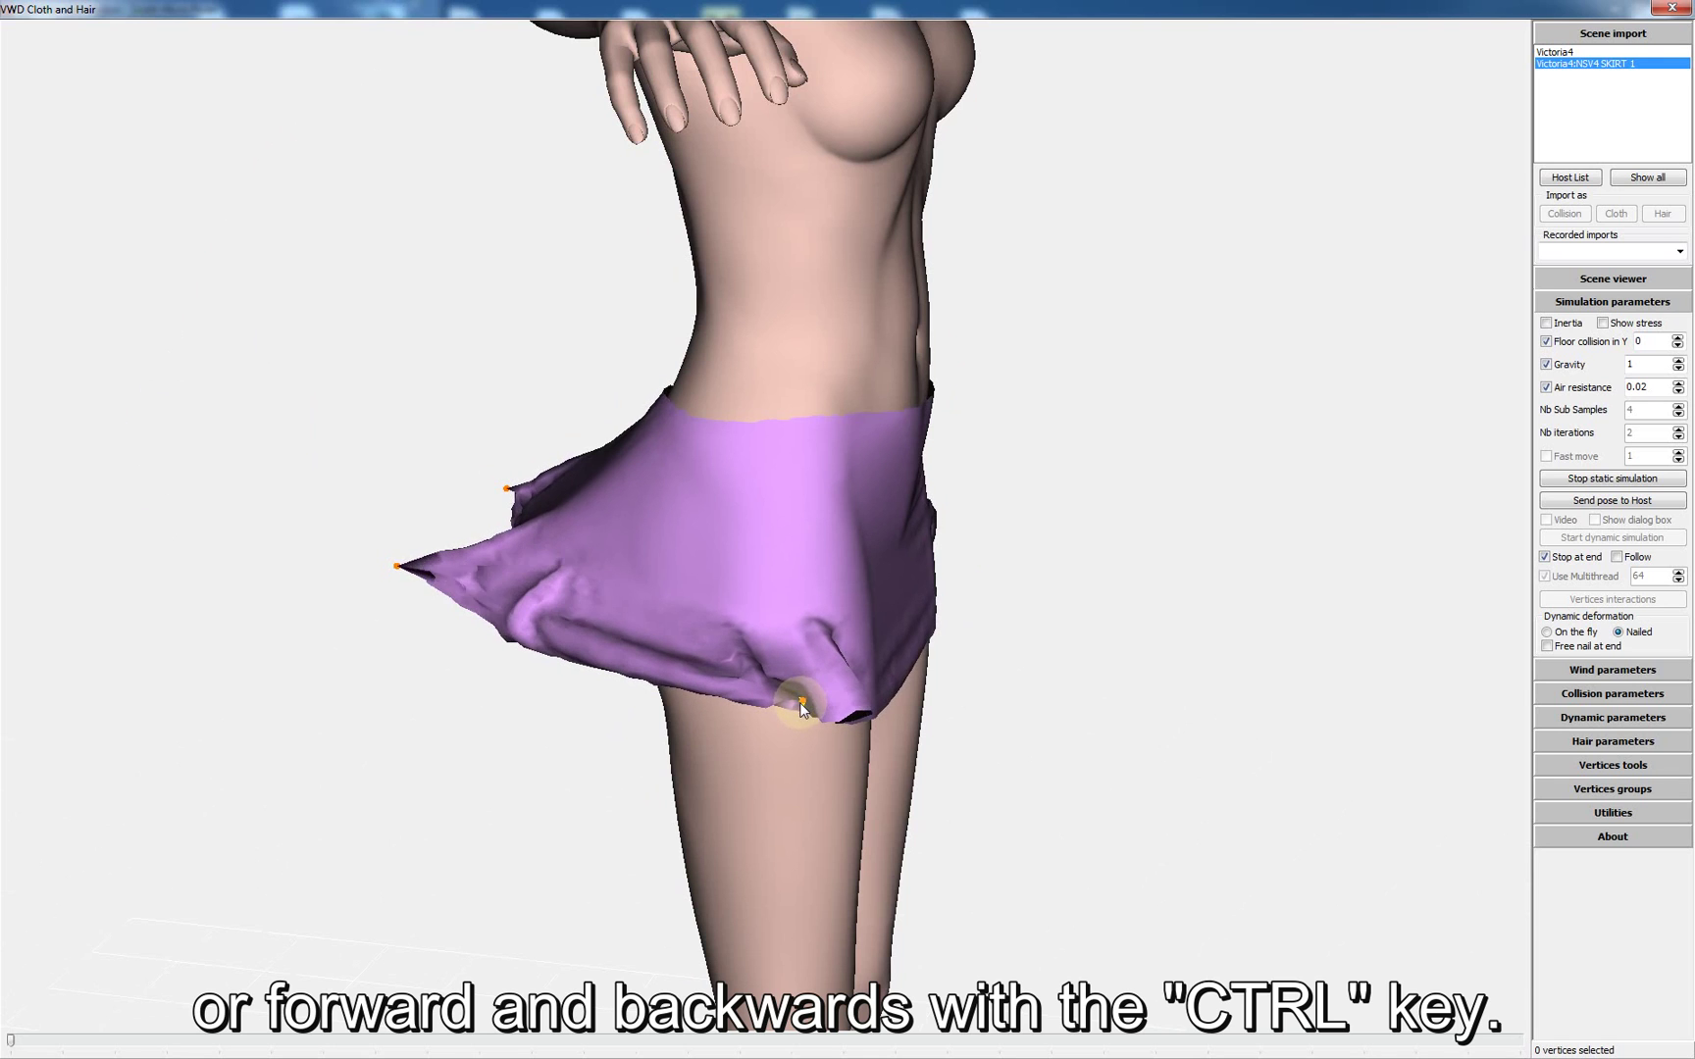
pyautogui.moveTo(1095, 574); pyautogui.dragTo(1060, 574)
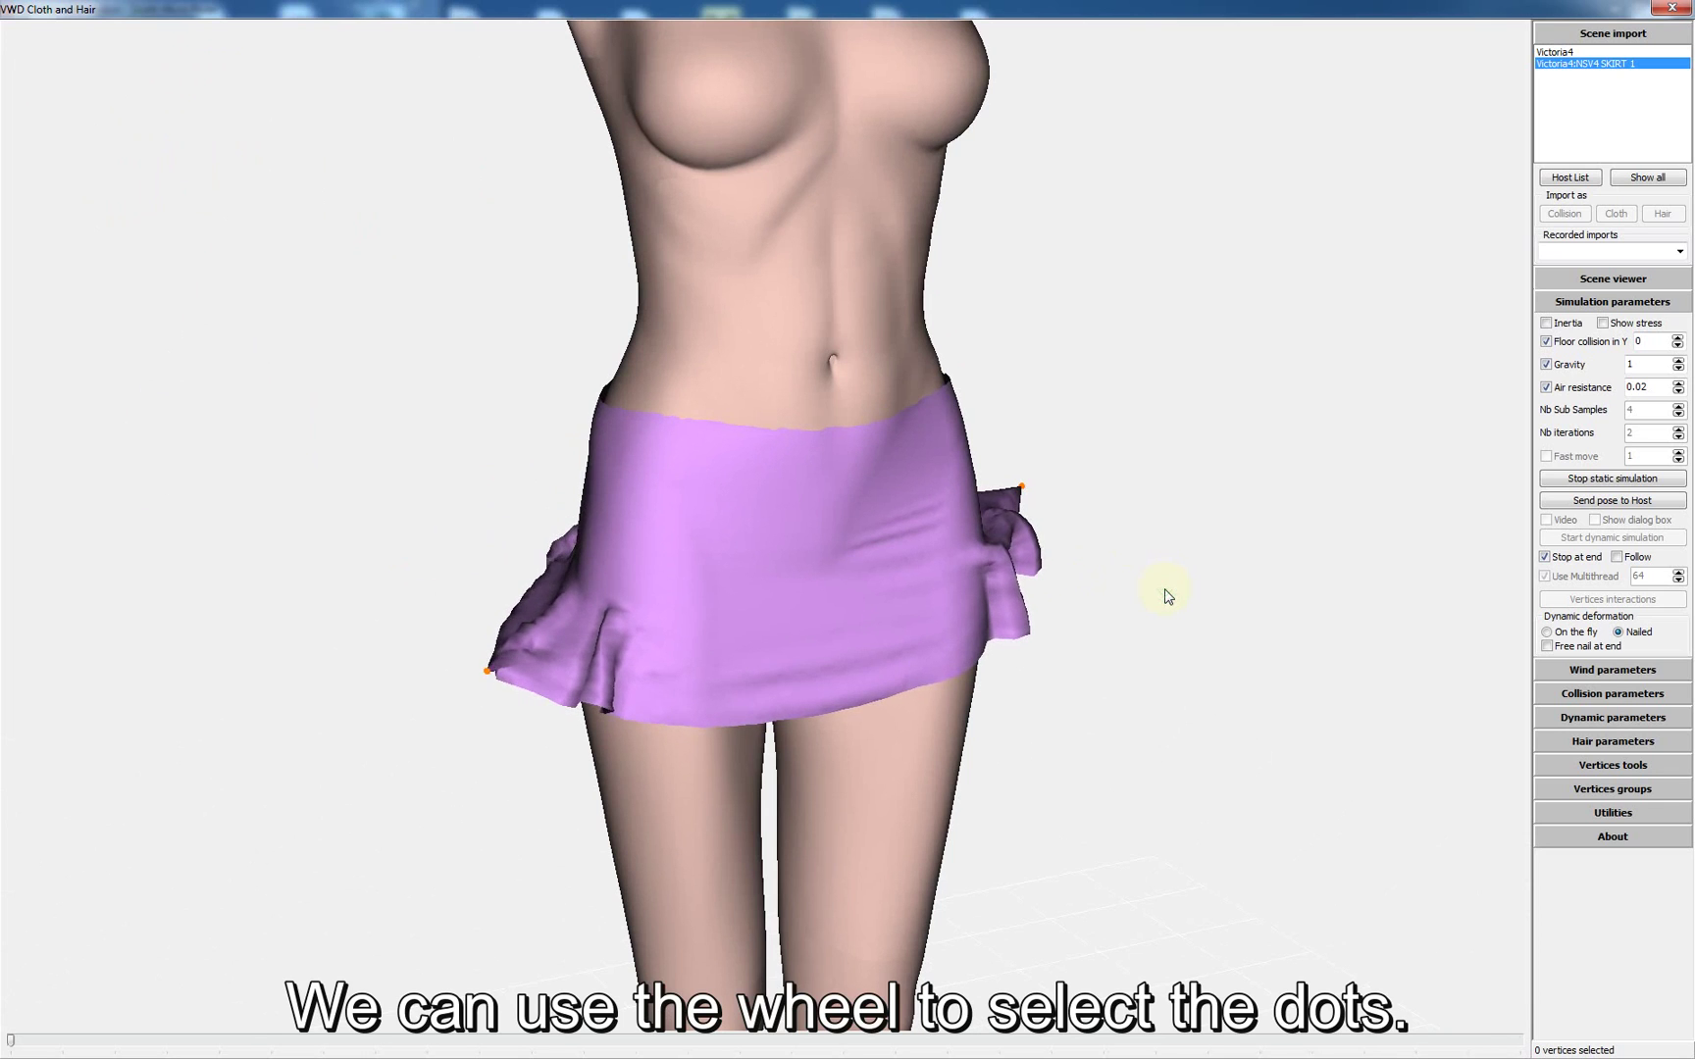
pyautogui.scroll(-1, 1167, 595)
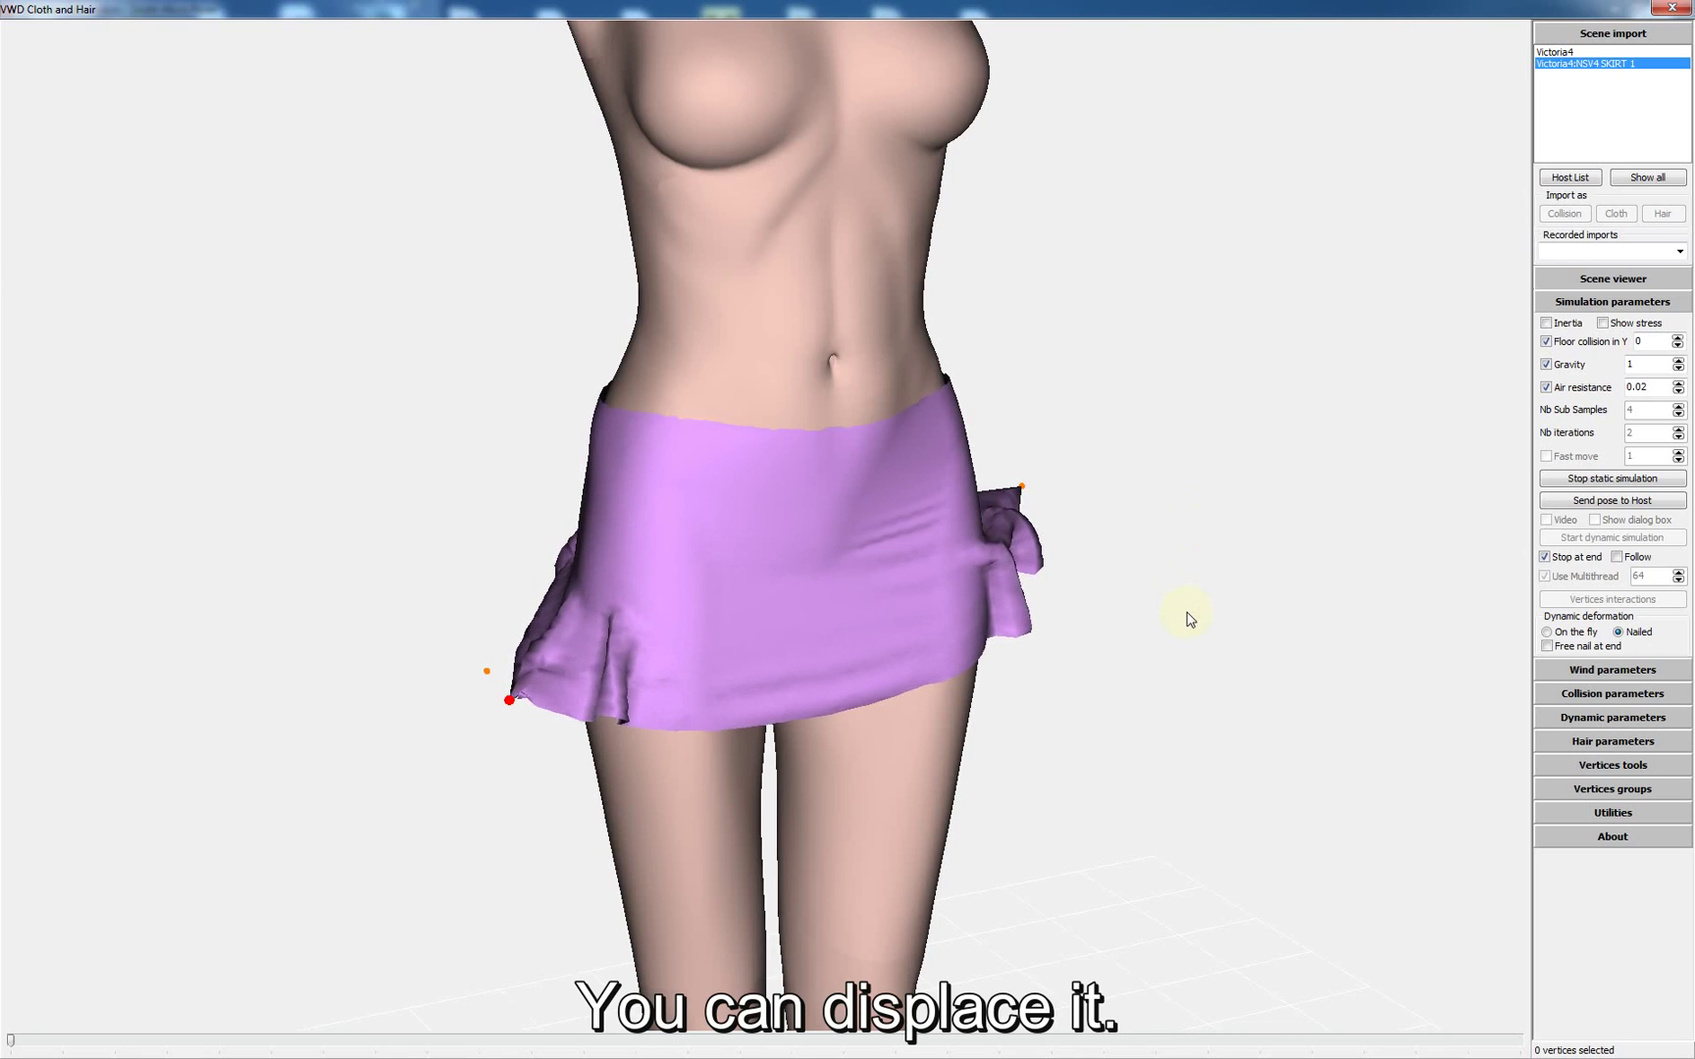
pyautogui.click(1147, 663)
pyautogui.moveTo(1141, 661); pyautogui.dragTo(1203, 650)
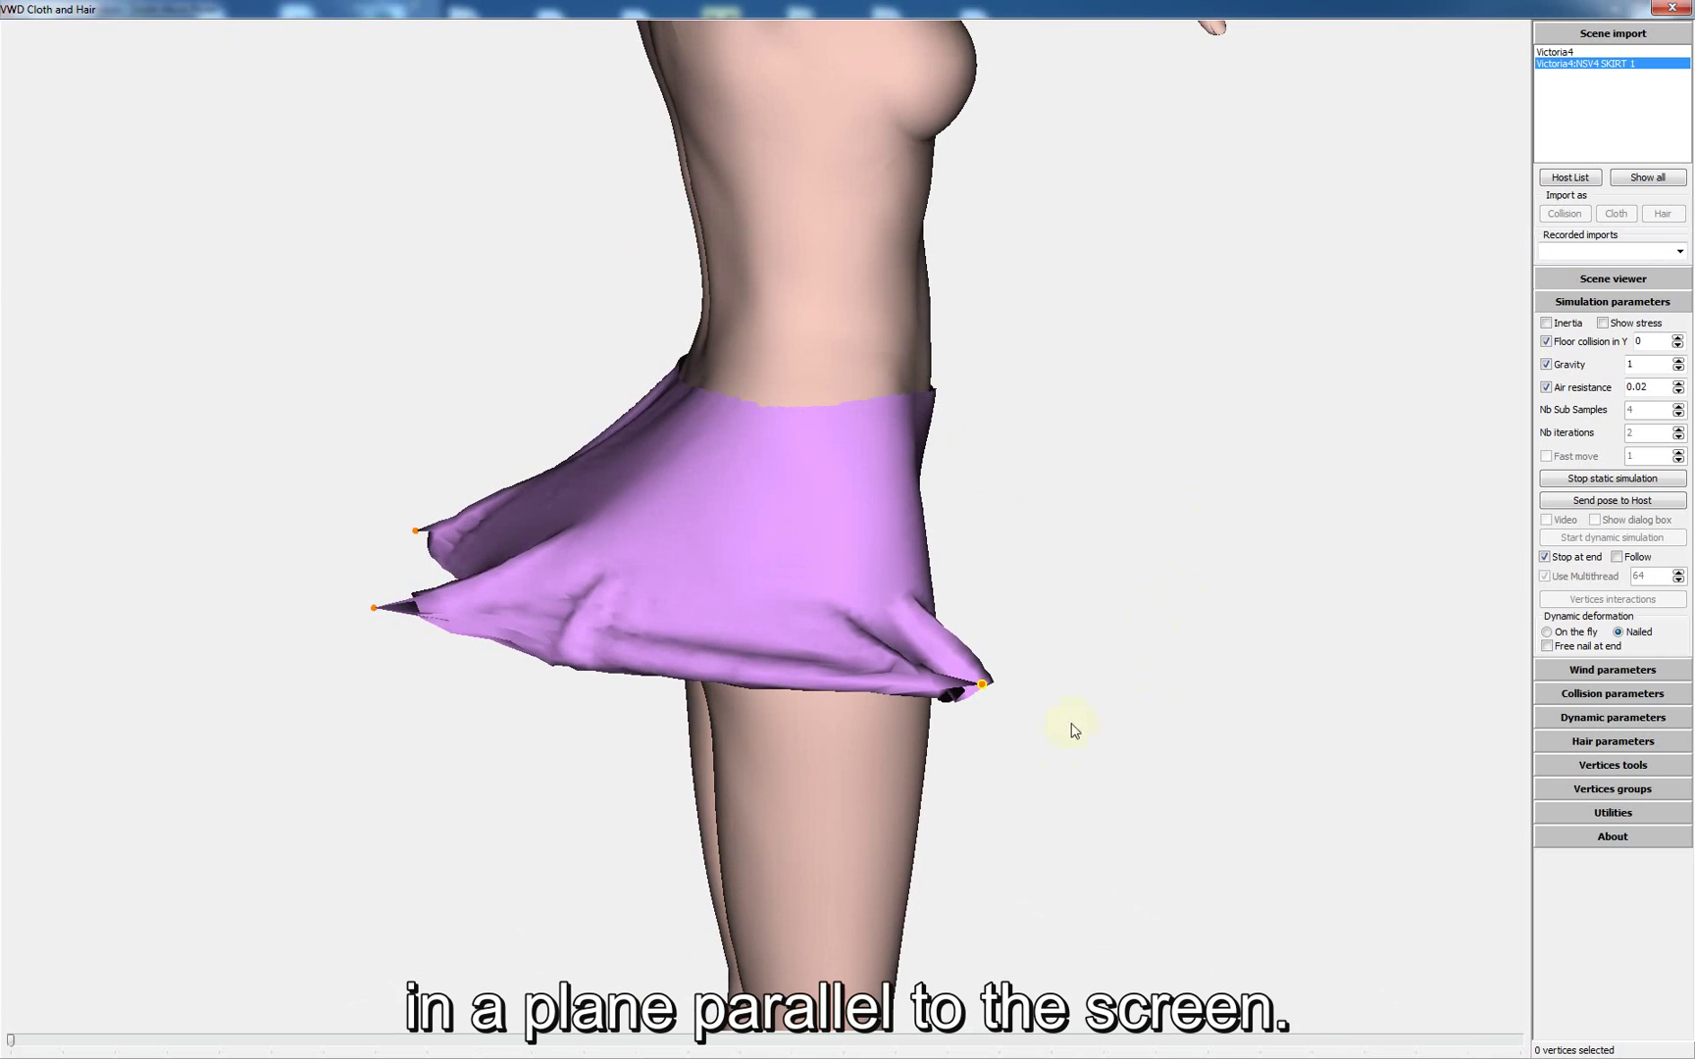
pyautogui.moveTo(1158, 610); pyautogui.dragTo(1185, 583)
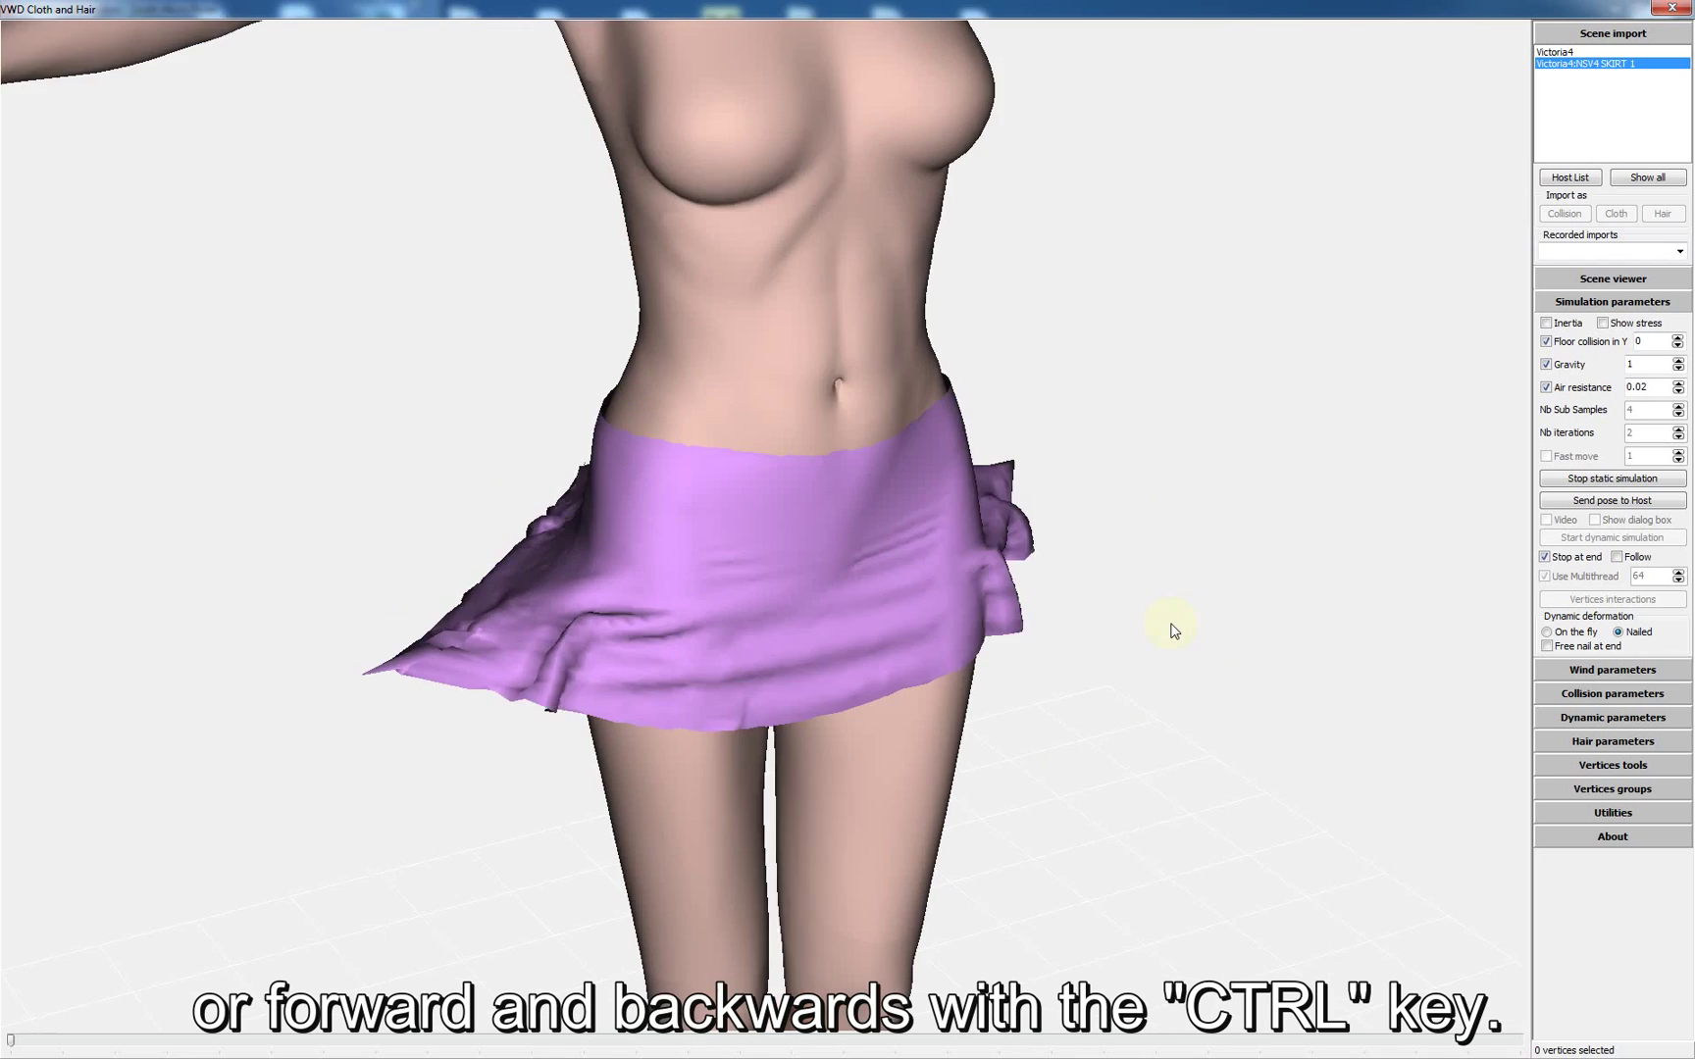
pyautogui.moveTo(1174, 631); pyautogui.dragTo(1151, 628)
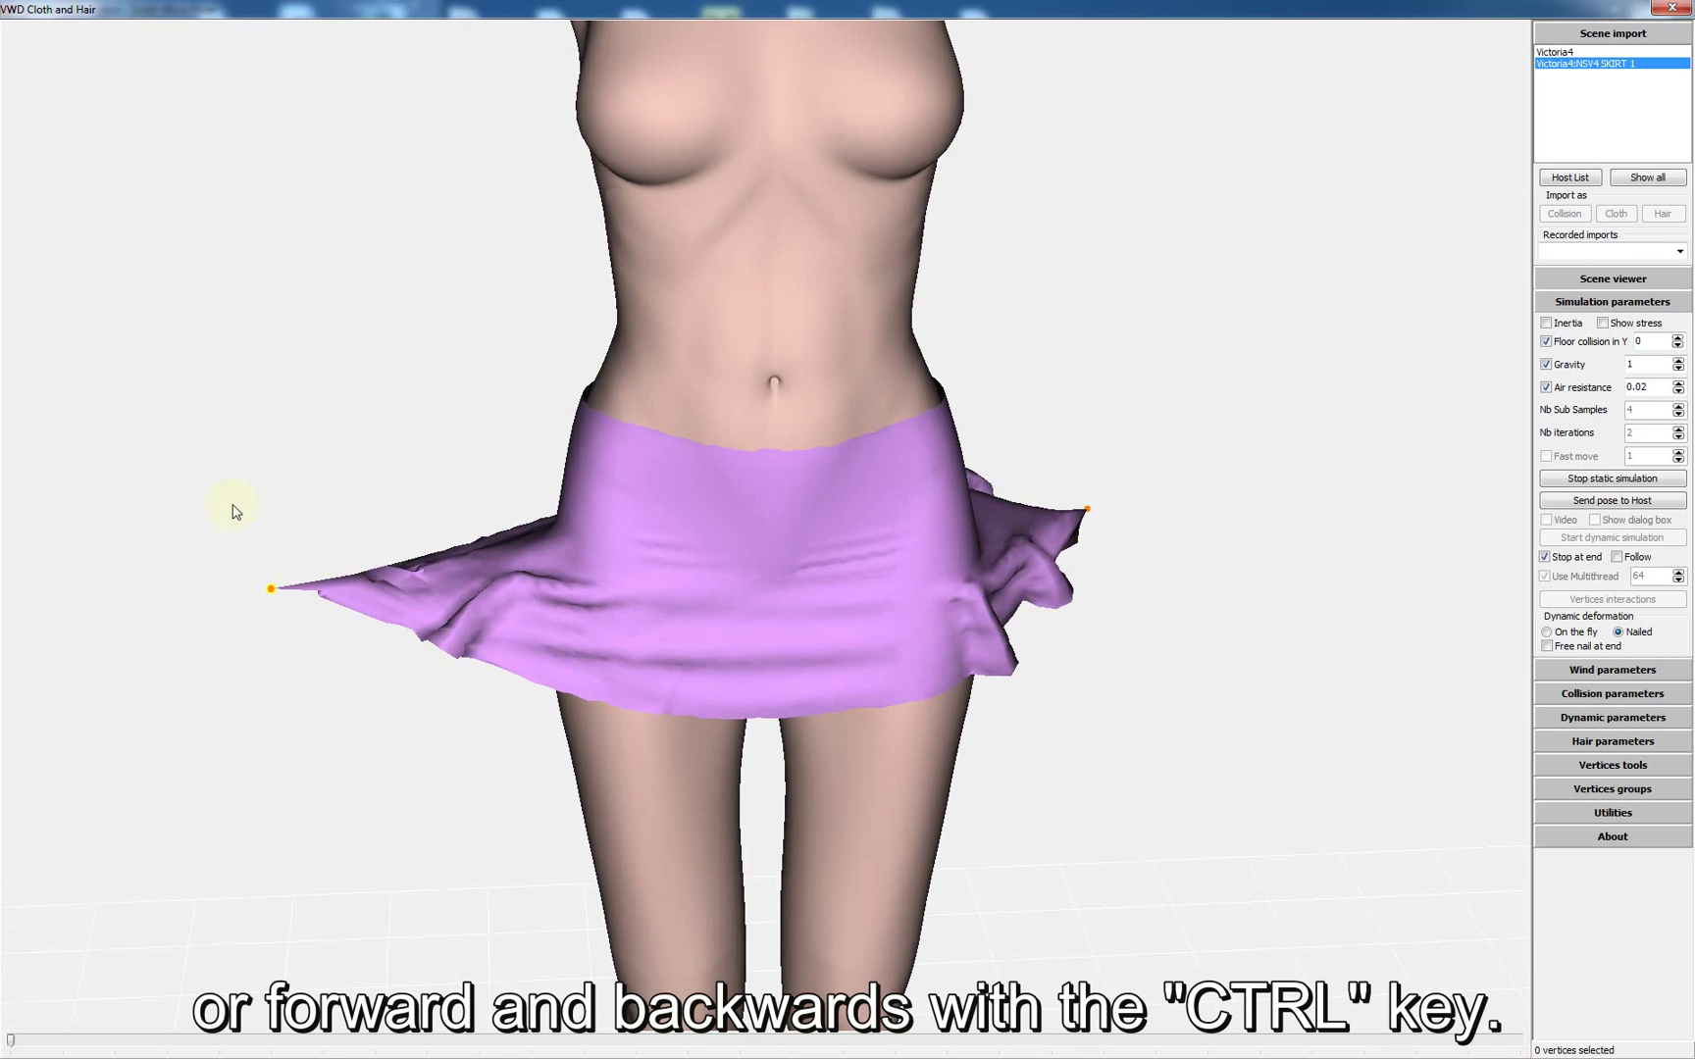
# - Displace the skirt's nailed hem points forward and backward in depth from several views, and pull further points out at the back
pyautogui.keyDown('ctrl'); pyautogui.moveTo(228, 453); pyautogui.dragTo(724, 586); pyautogui.keyUp('ctrl')
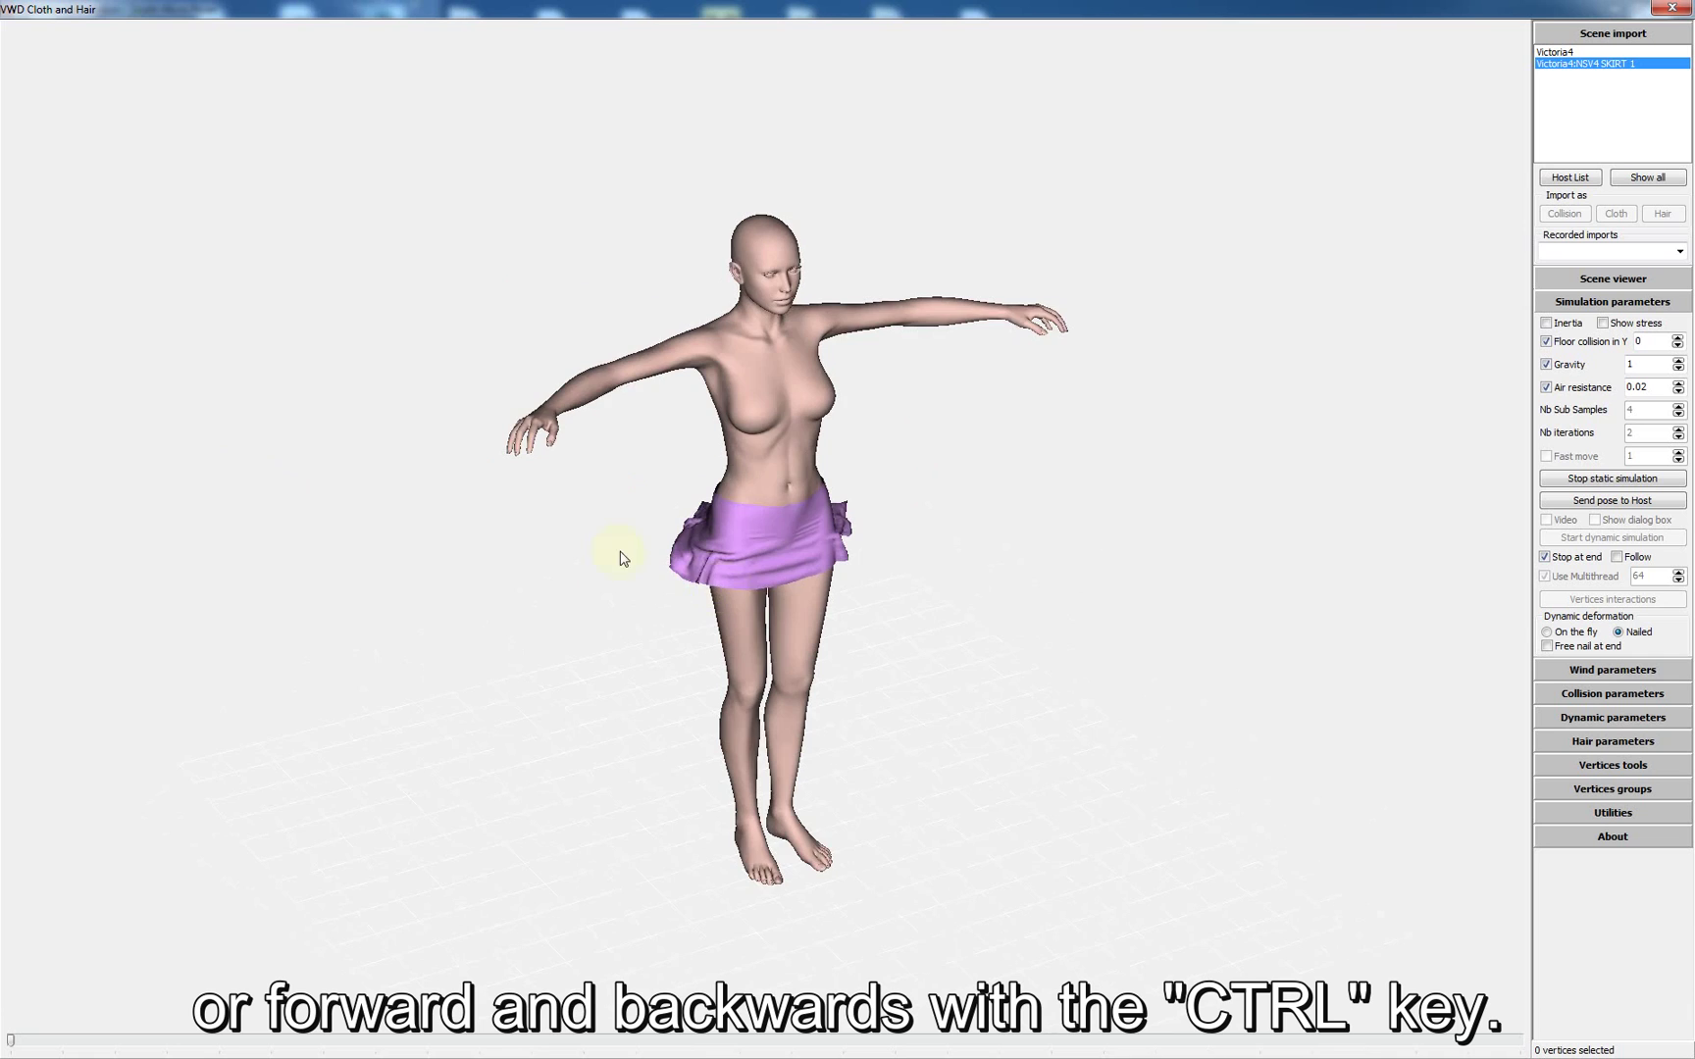
pyautogui.moveTo(620, 558); pyautogui.dragTo(695, 591)
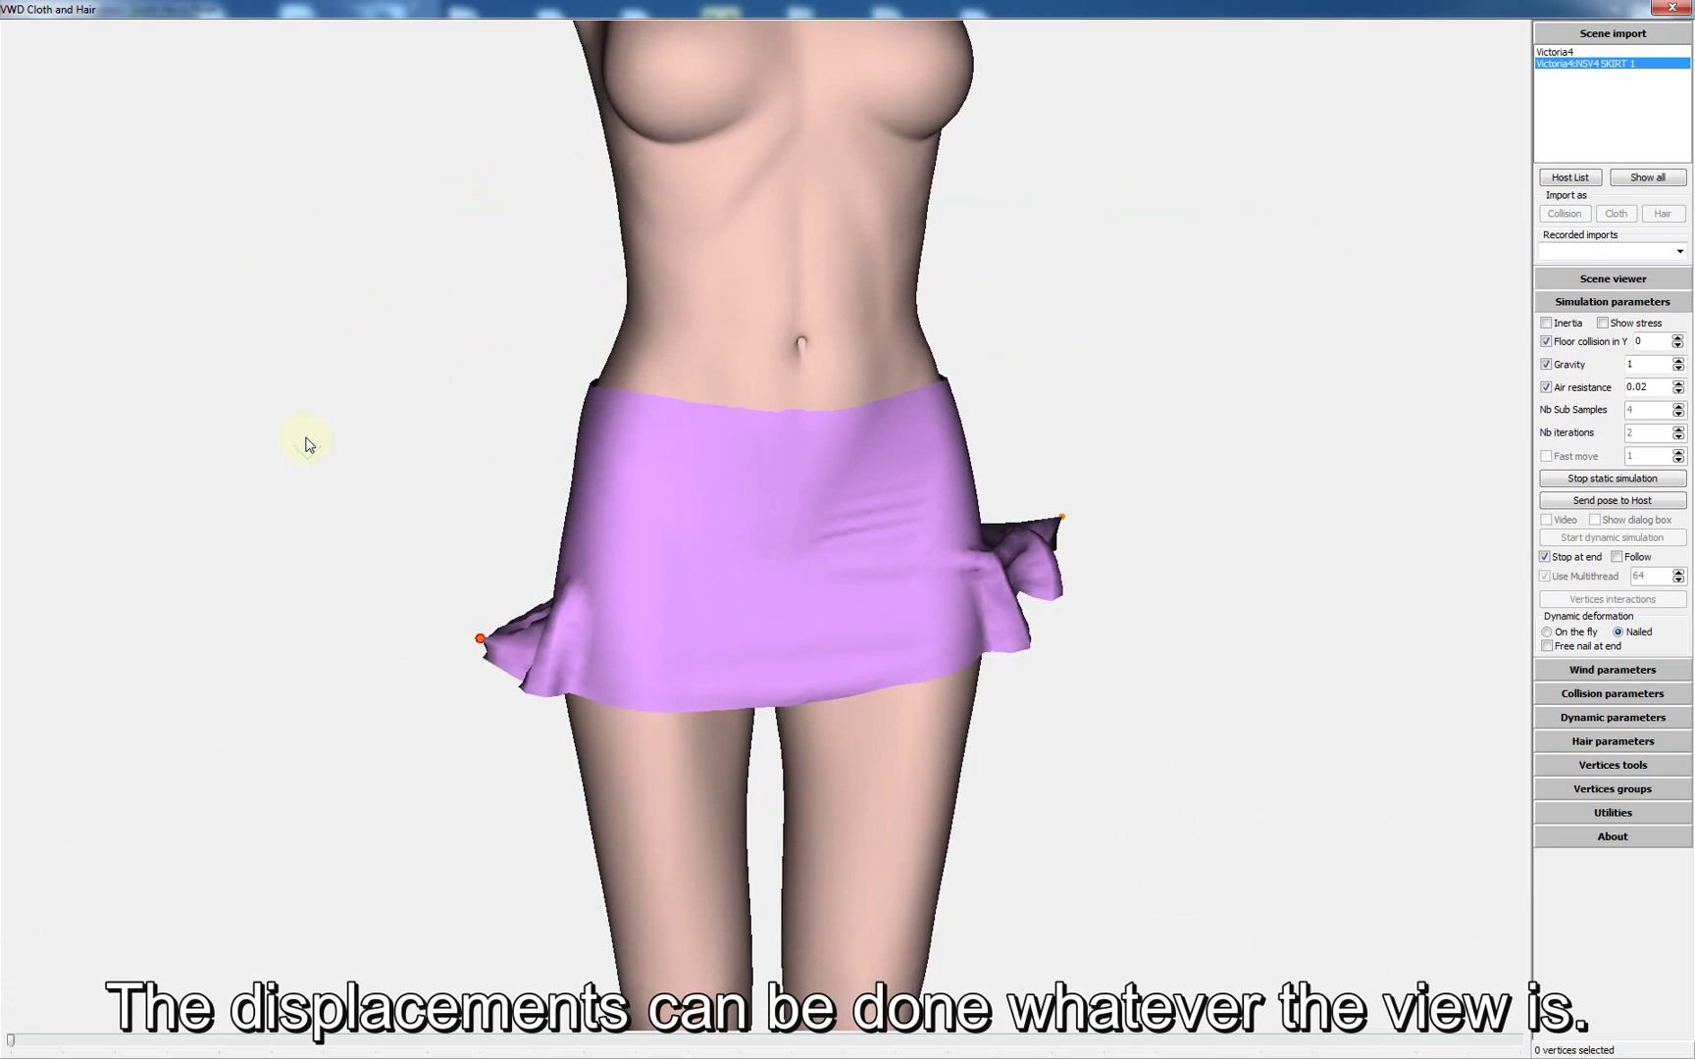
pyautogui.moveTo(307, 445)
pyautogui.mouseDown()
pyautogui.moveTo(310, 473)
pyautogui.moveTo(293, 401)
pyautogui.moveTo(317, 450)
pyautogui.moveTo(467, 444)
pyautogui.moveTo(398, 442)
pyautogui.moveTo(446, 681)
pyautogui.moveTo(422, 624)
pyautogui.moveTo(400, 624)
pyautogui.mouseUp()
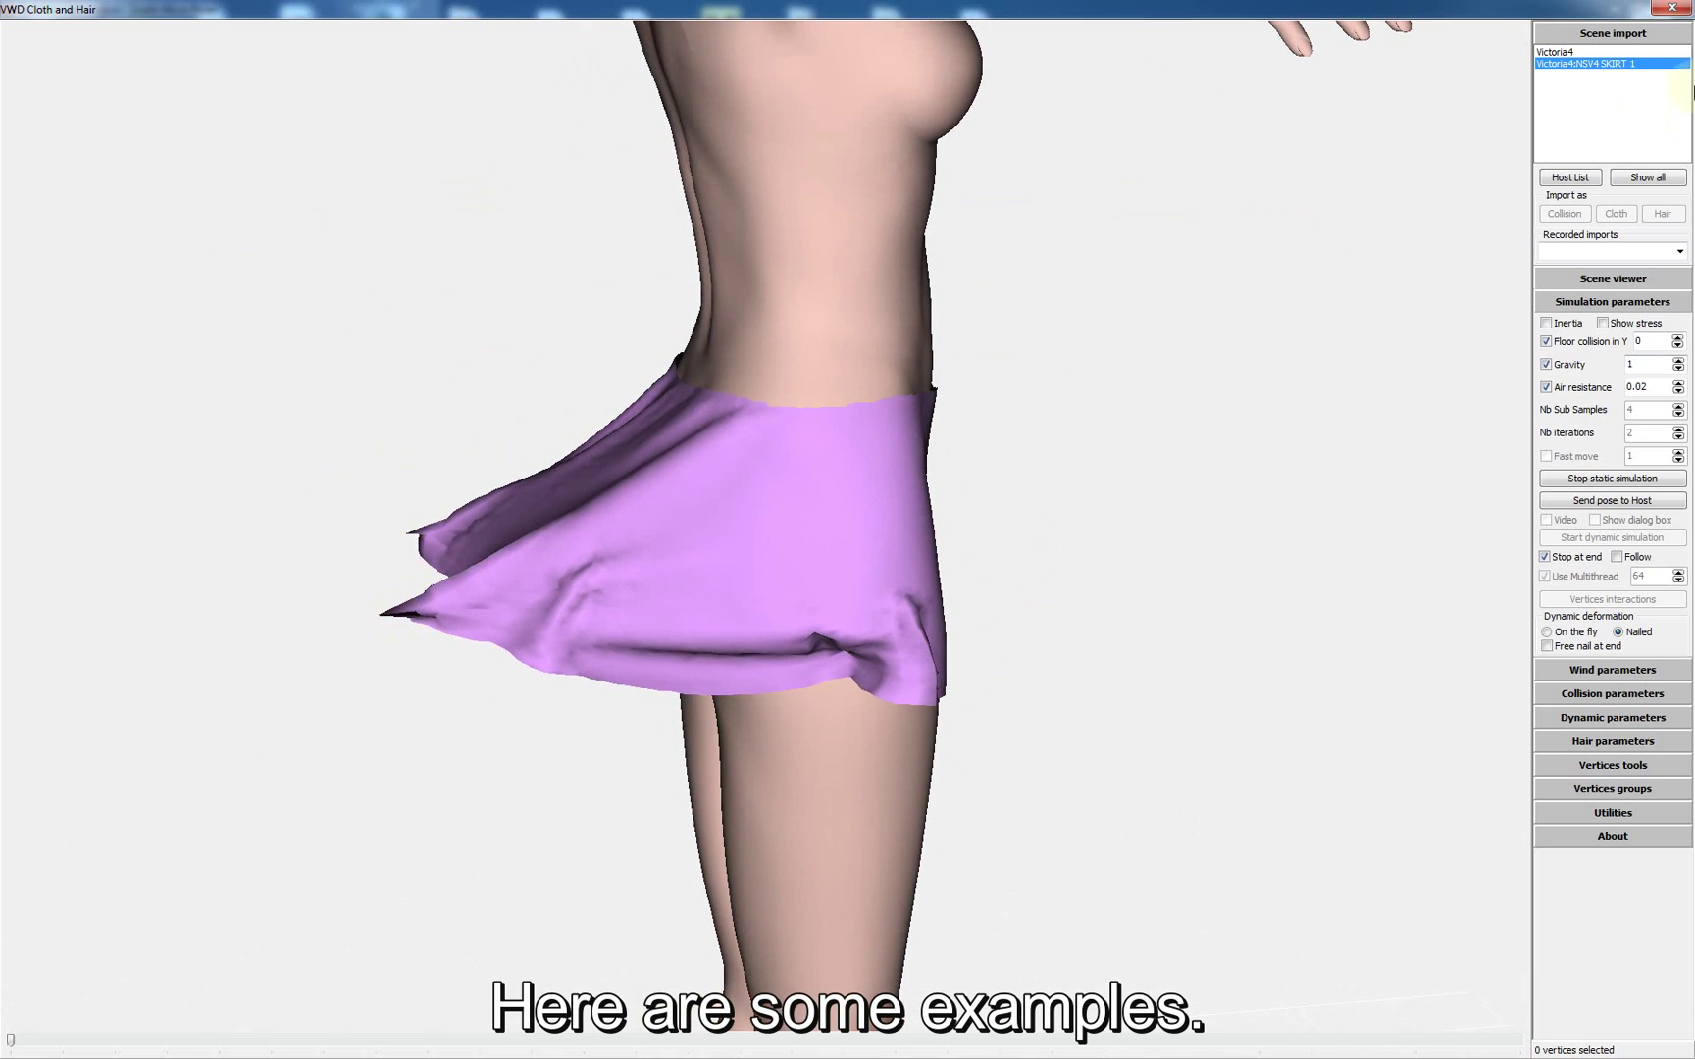
# - Show the stress display on the deformed skirt to examine the zones around the nailed hem points, and hide it again
pyautogui.click(1602, 322)
pyautogui.moveTo(1078, 441); pyautogui.dragTo(1127, 420)
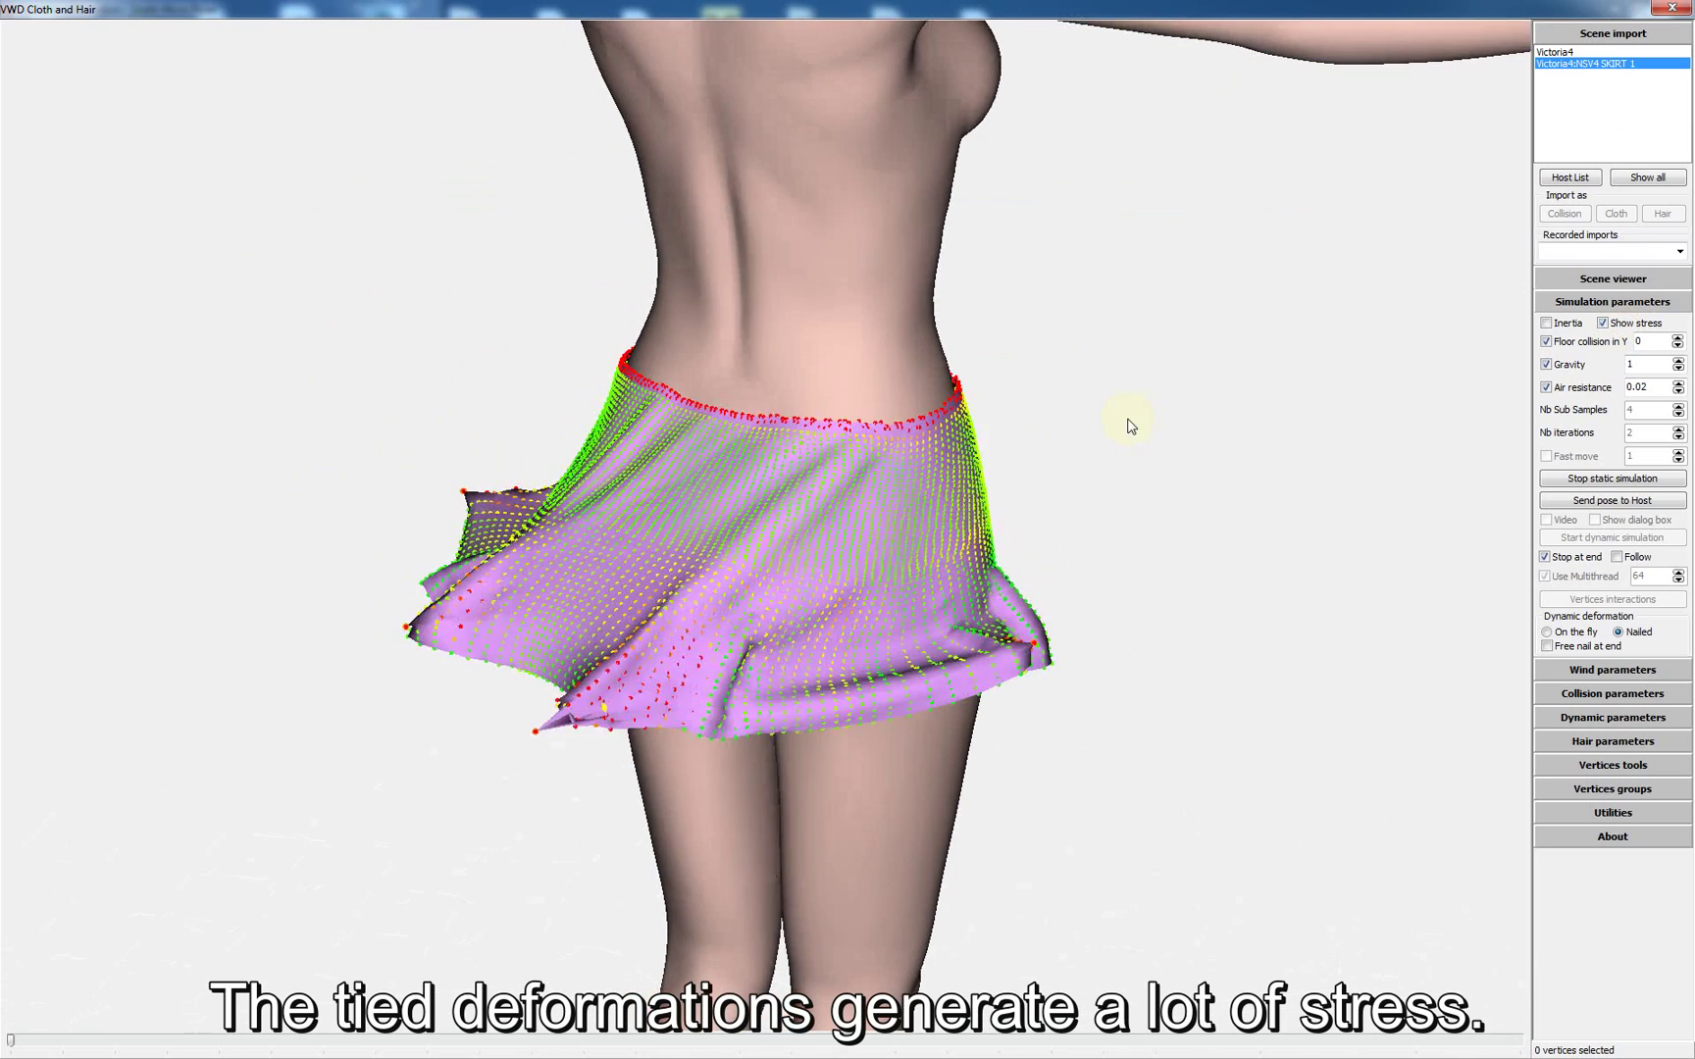
pyautogui.click(1631, 323)
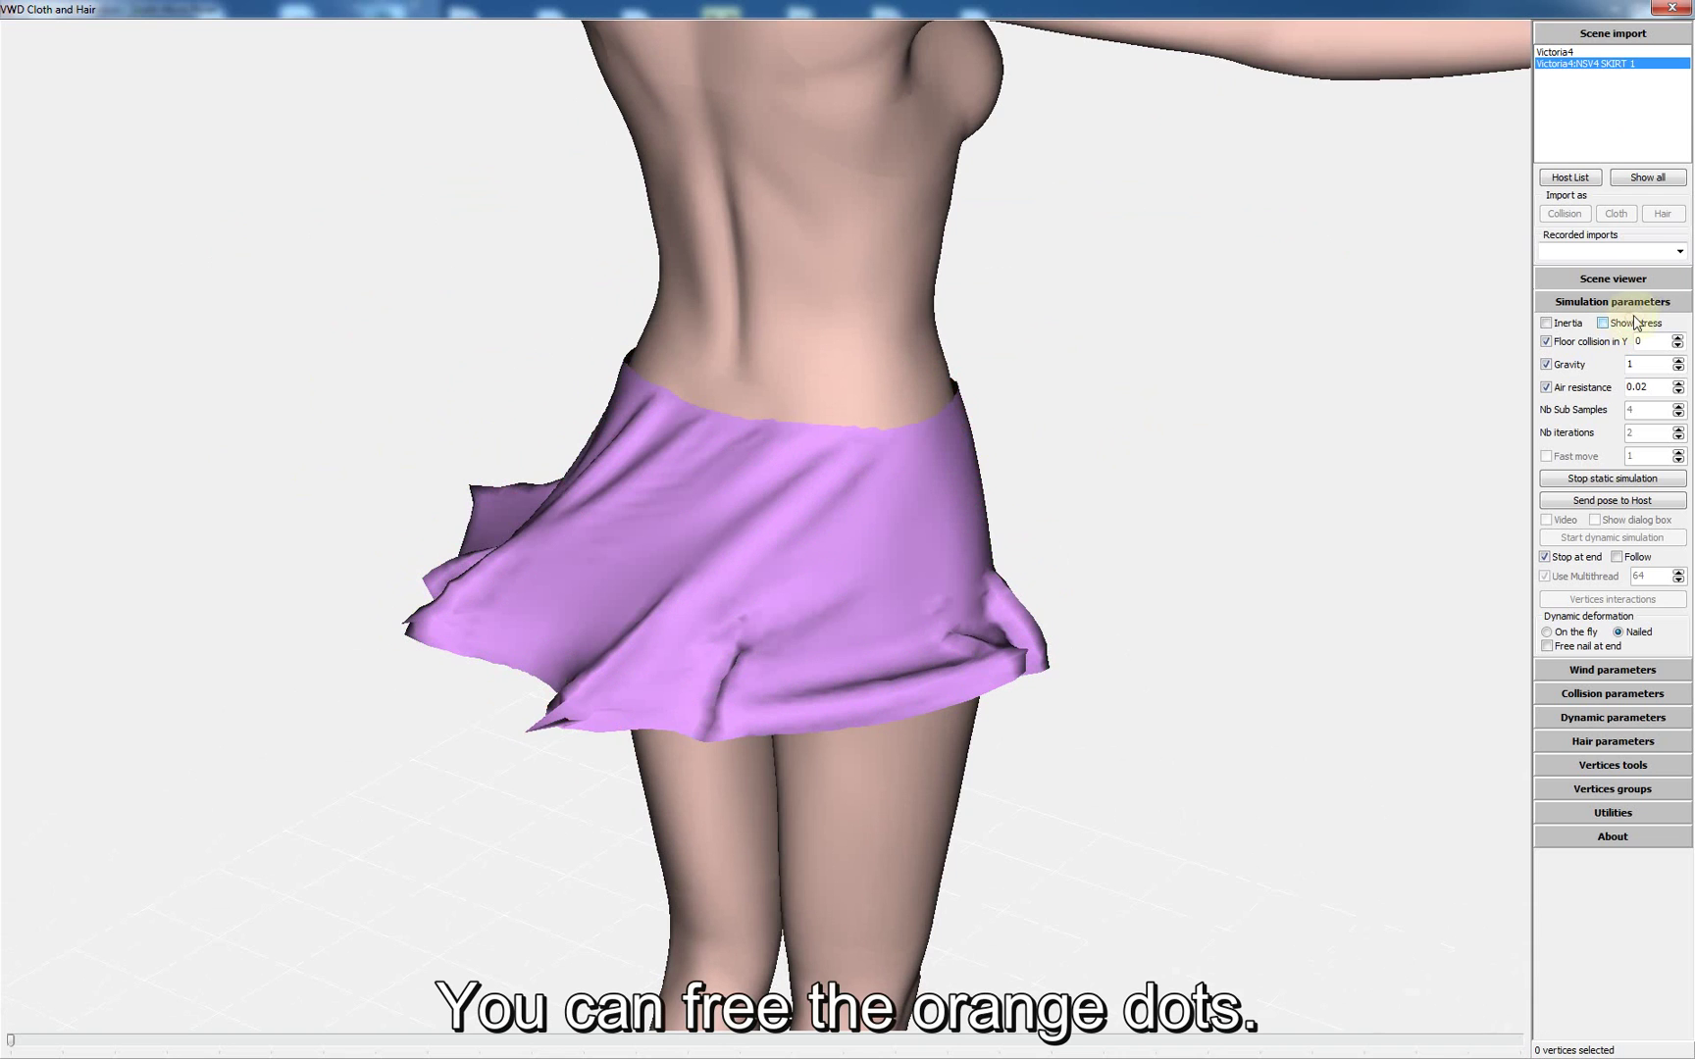
# - Free all the nailed hem points with Free nail at end turned on, and activate Inertia to let the skirt settle
pyautogui.moveTo(1330, 440); pyautogui.dragTo(1284, 429)
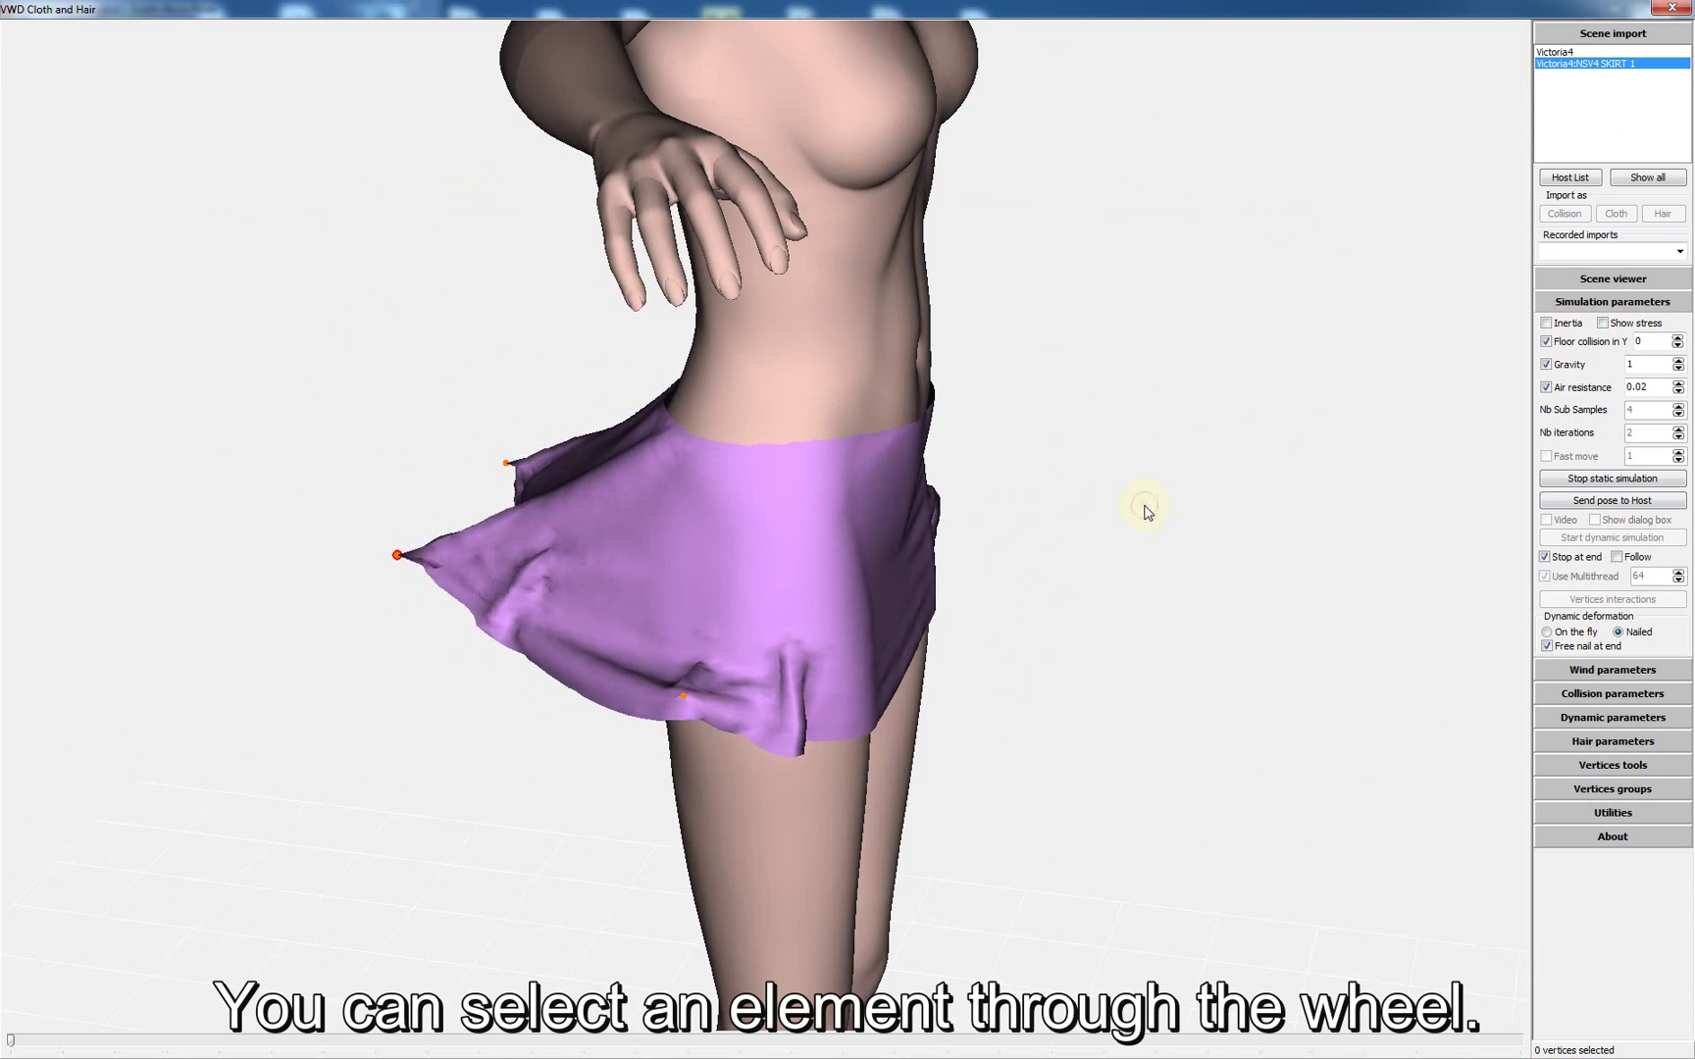
pyautogui.scroll(-1, 1147, 511)
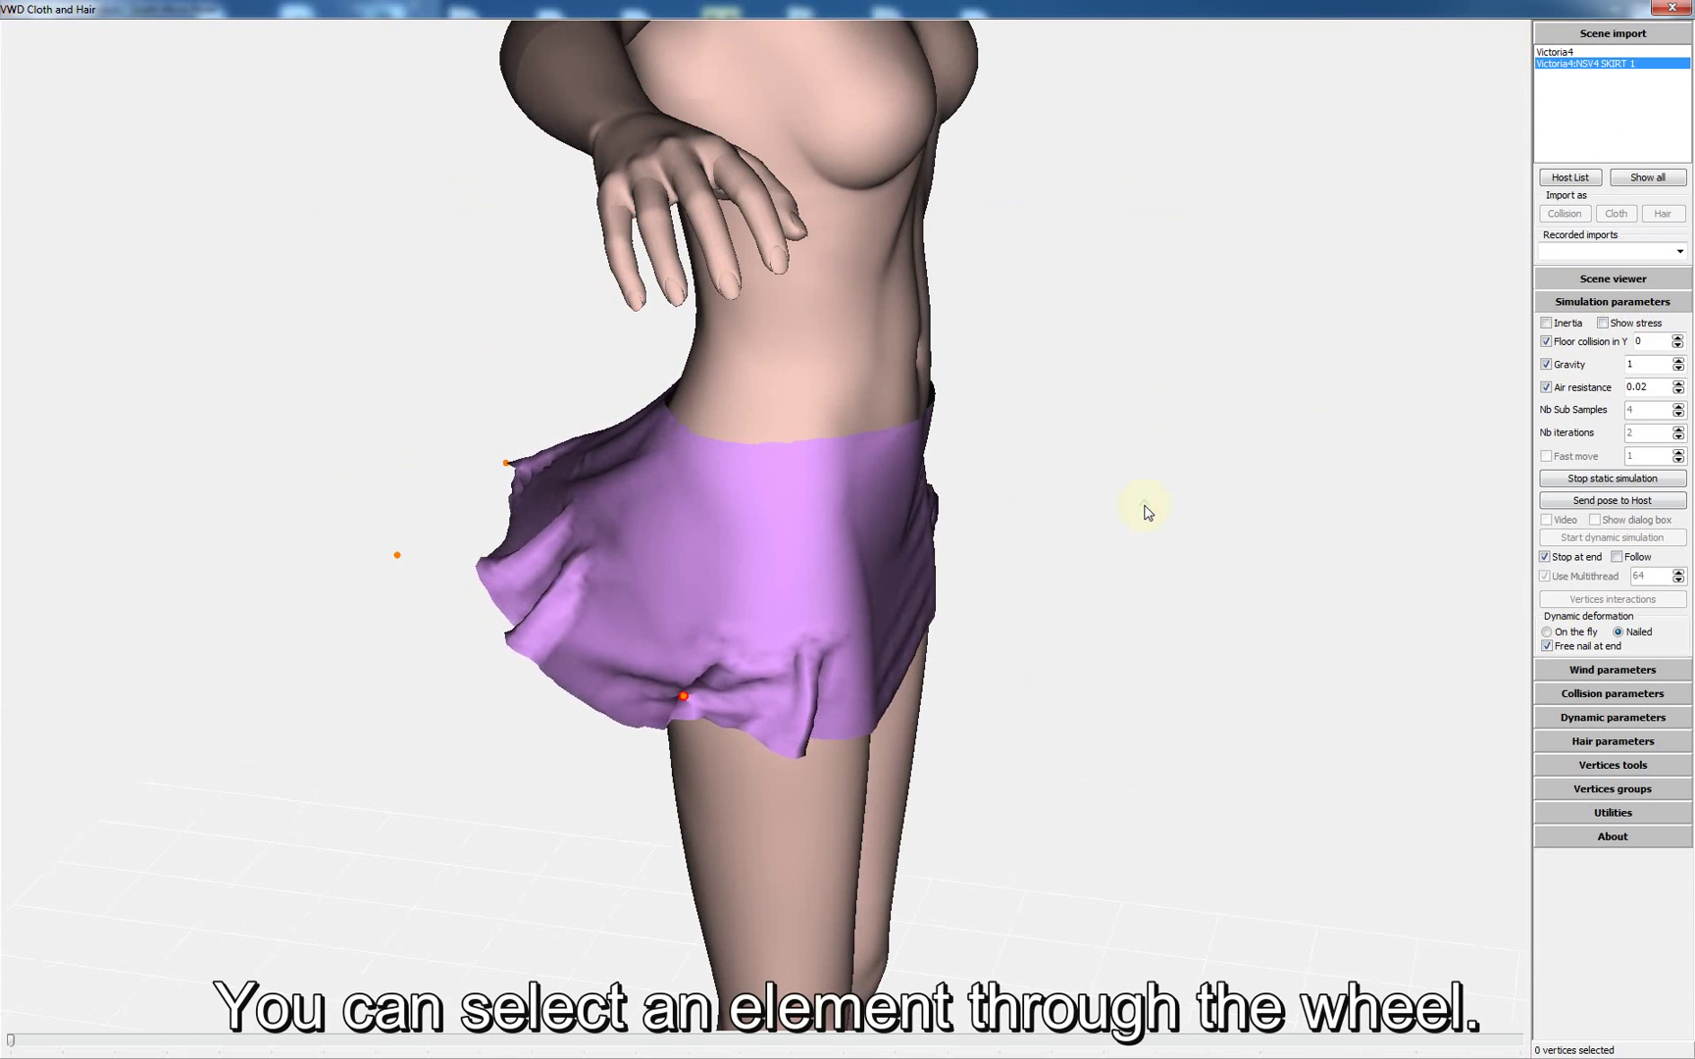
pyautogui.scroll(1, 1148, 512)
pyautogui.click(1147, 510)
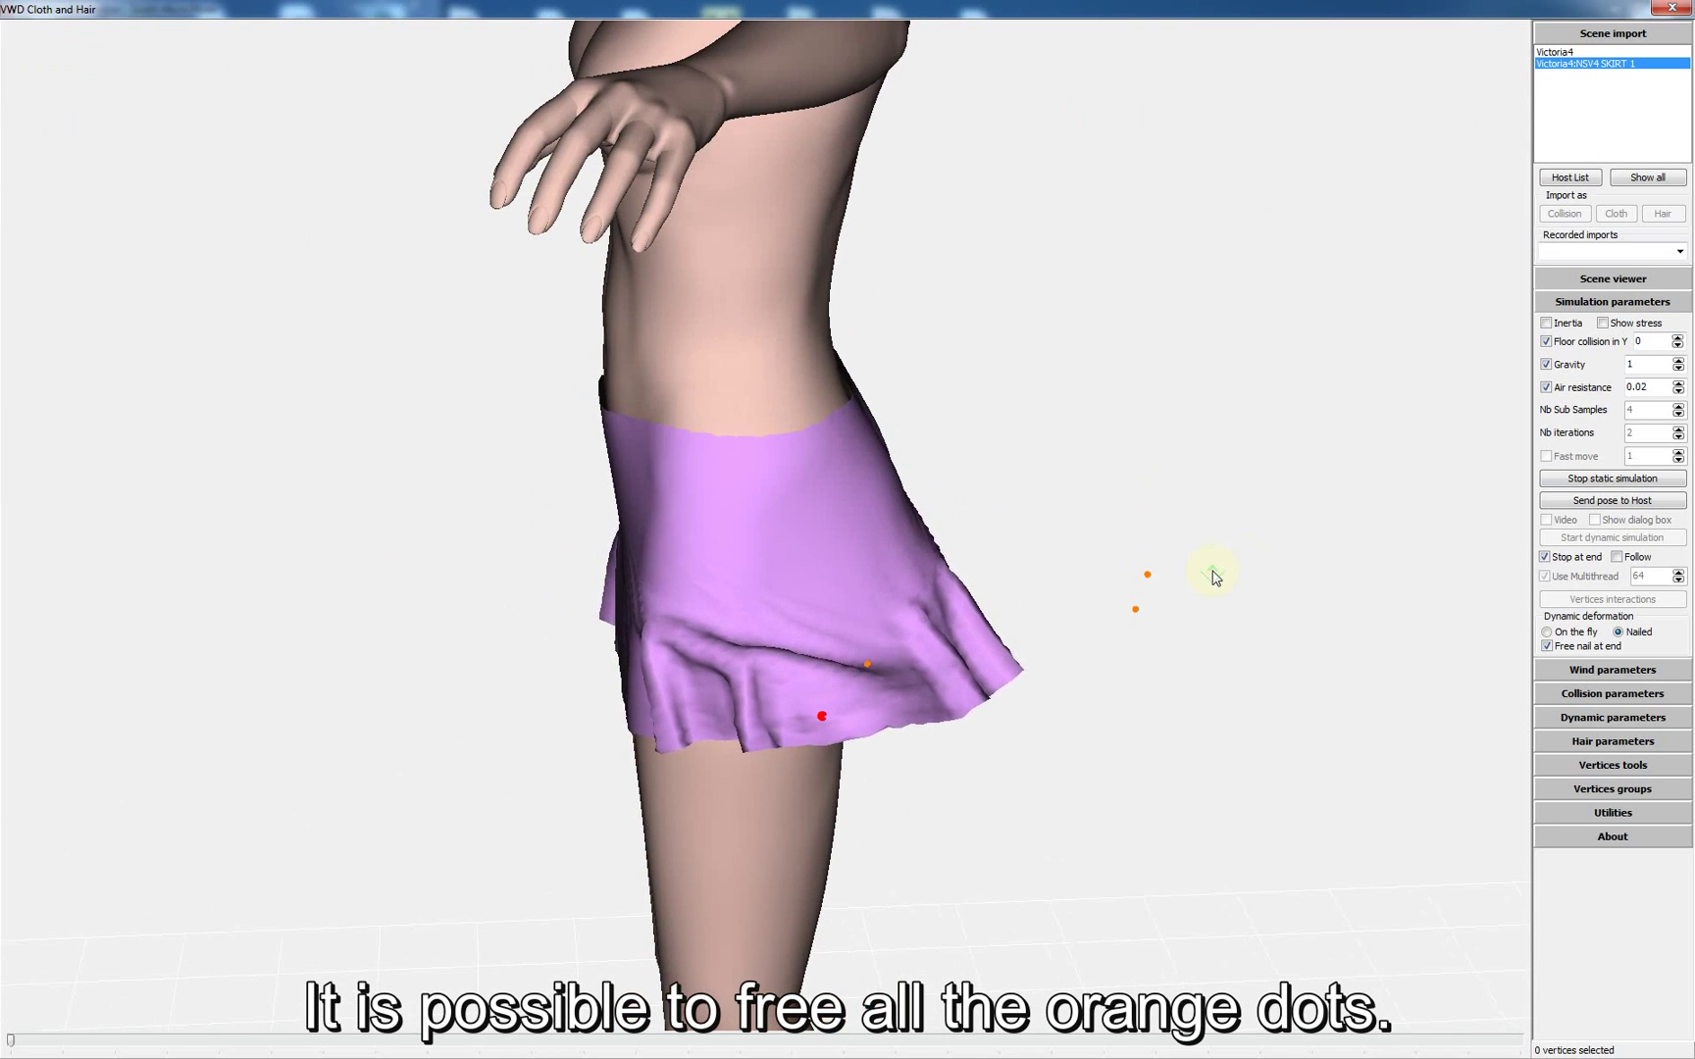
pyautogui.click(1213, 578)
pyautogui.moveTo(1176, 591); pyautogui.dragTo(1239, 583)
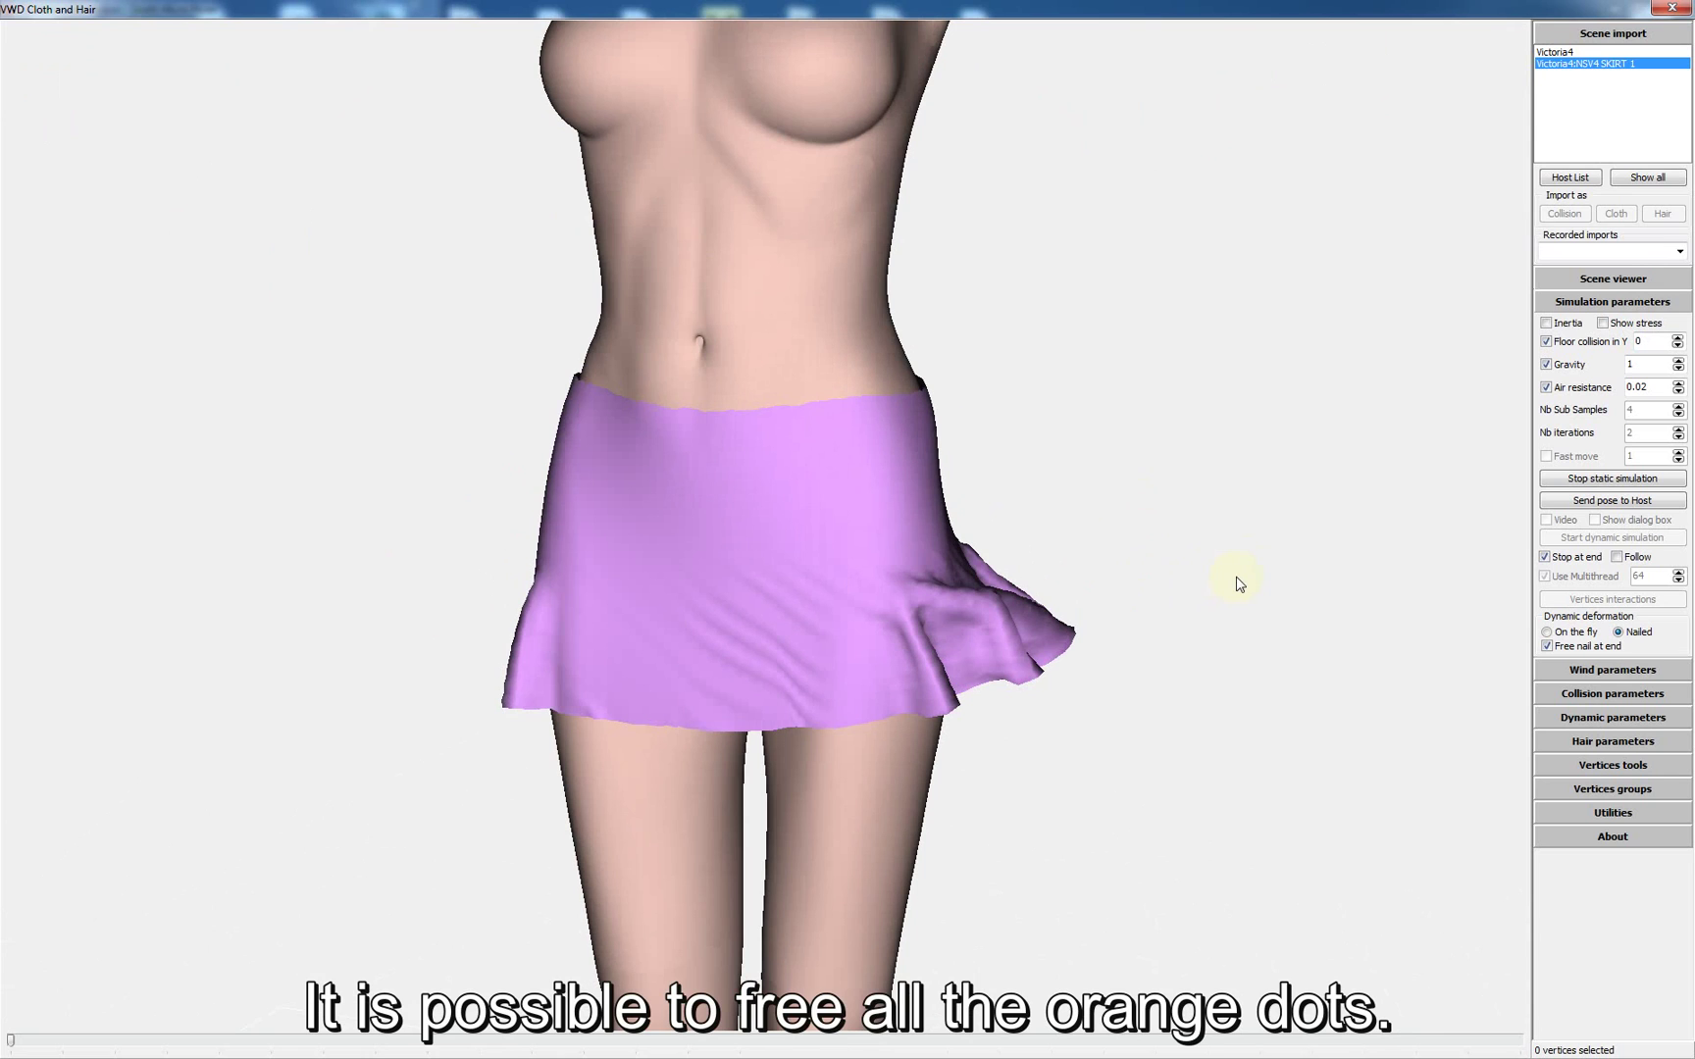
pyautogui.press('i')
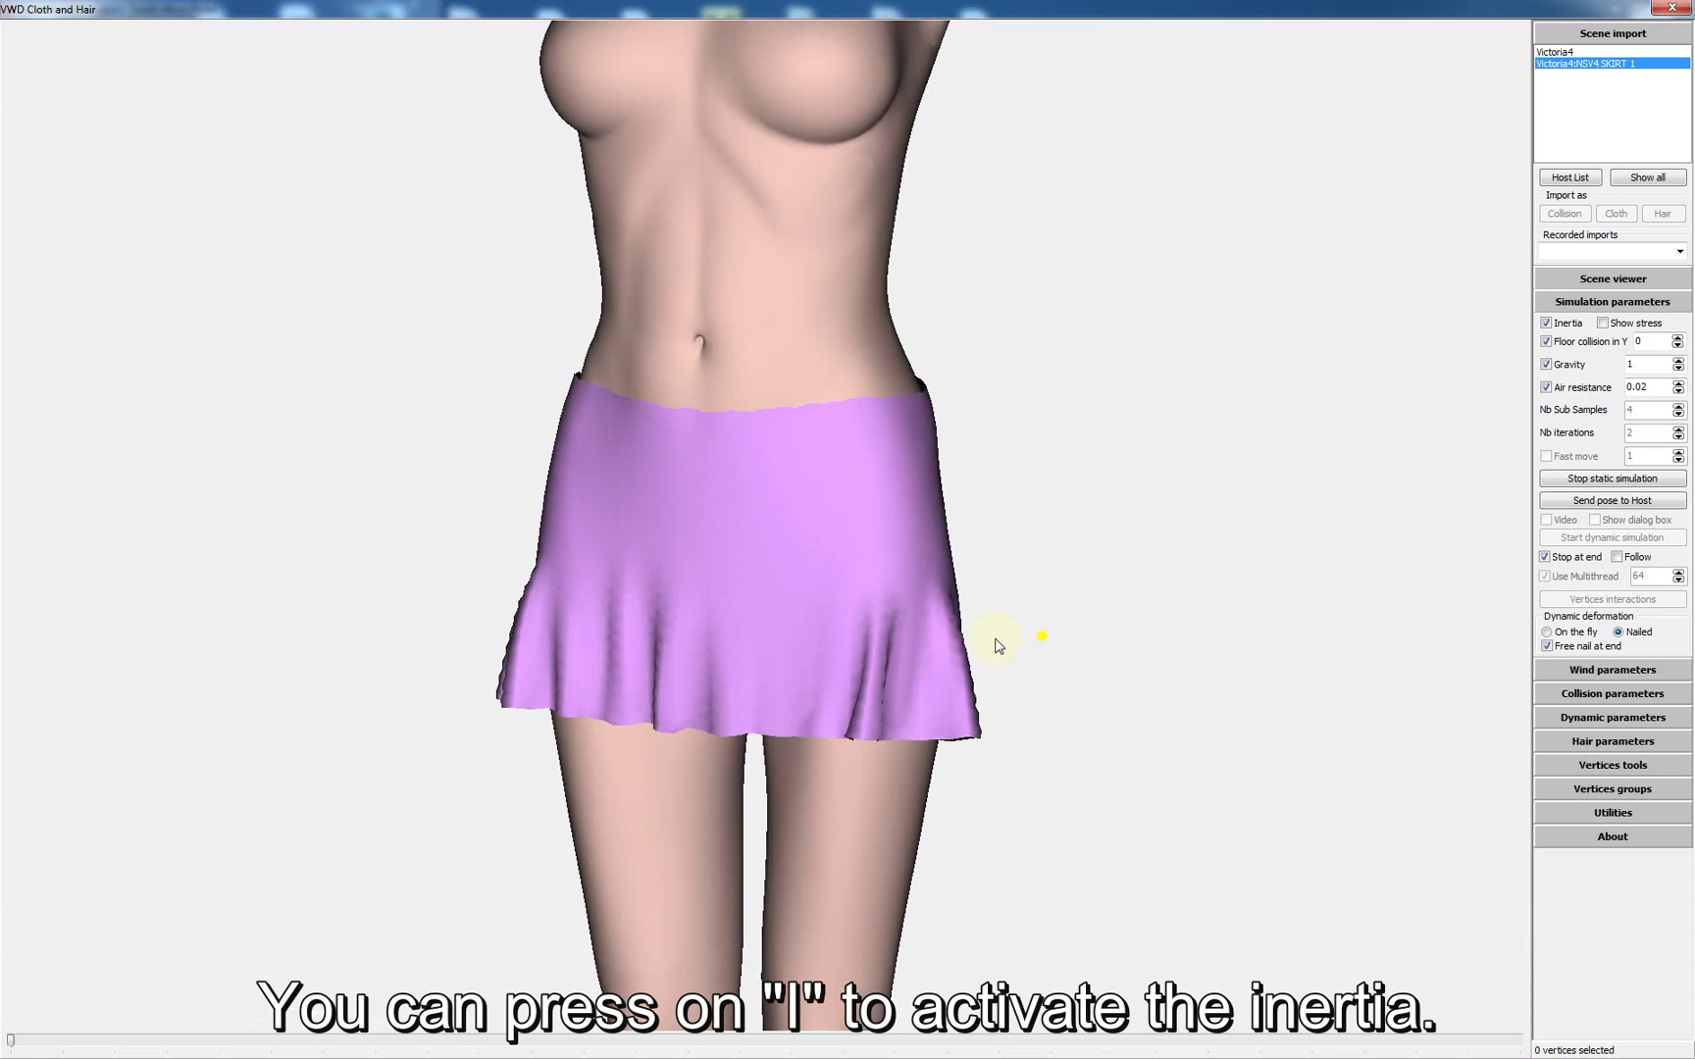
pyautogui.moveTo(1052, 643); pyautogui.dragTo(801, 650)
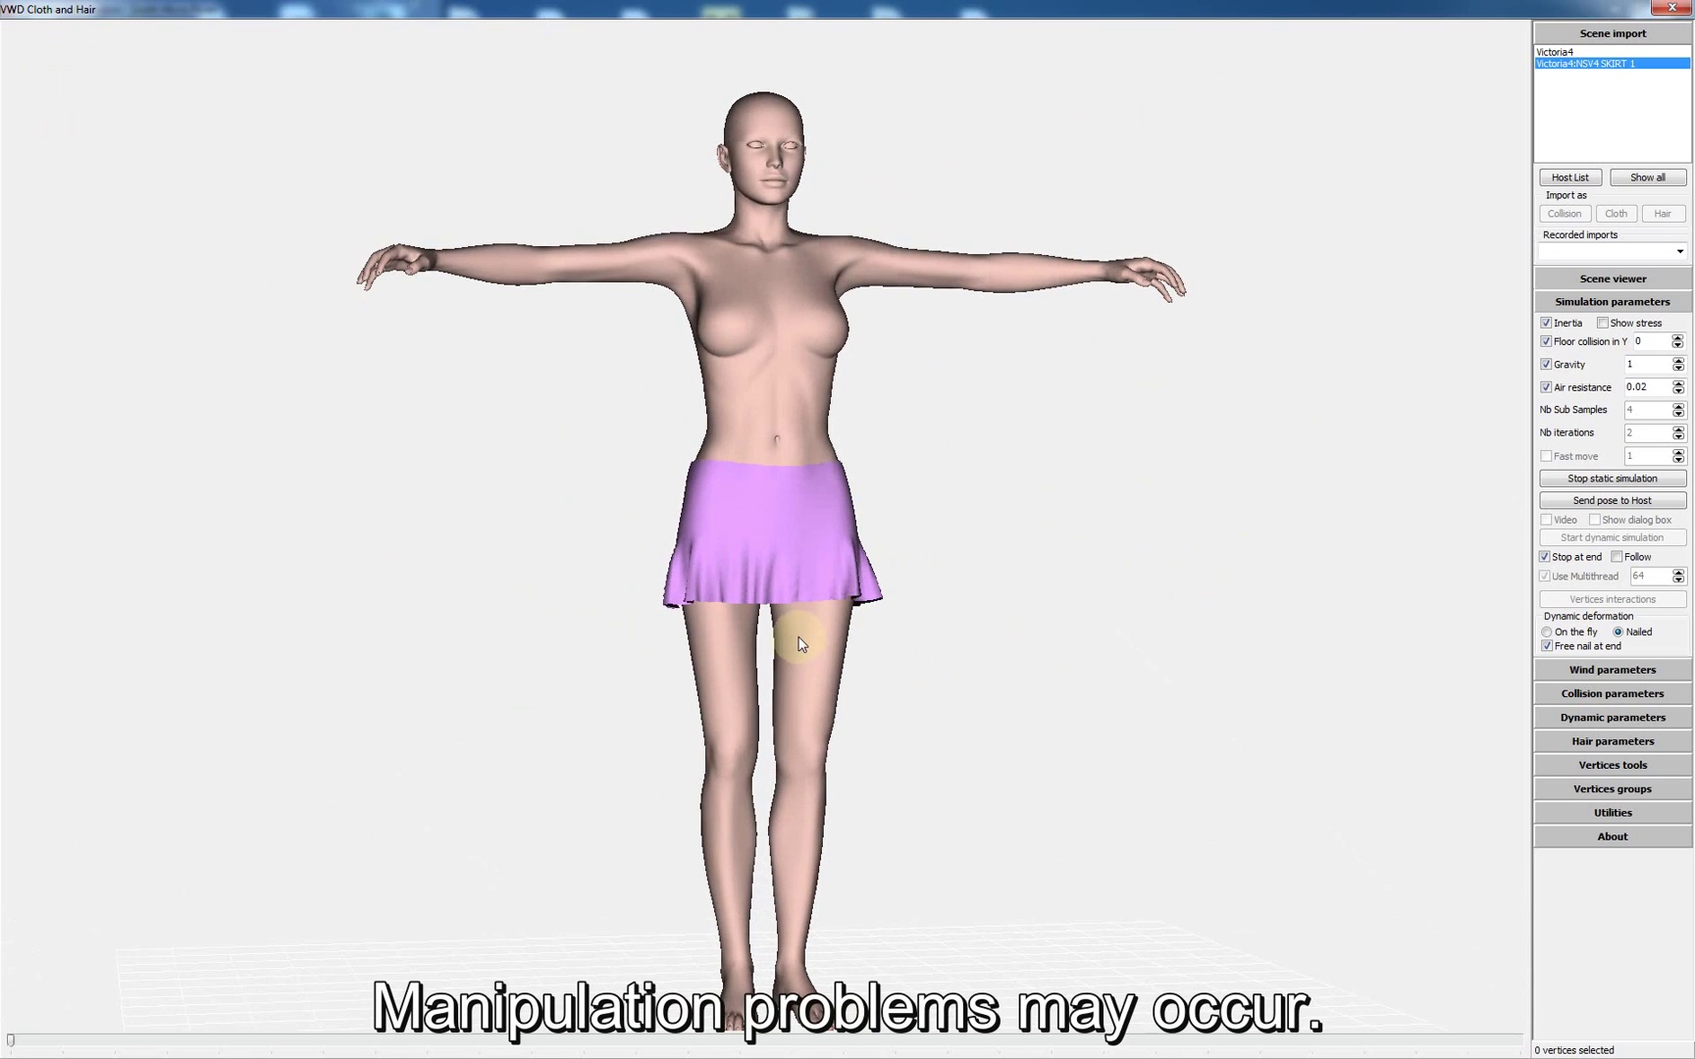
# - Turn off Free nail at end, nail a hem point at the skirt's front and push it backward into the thigh
pyautogui.scroll(5, 783, 575)
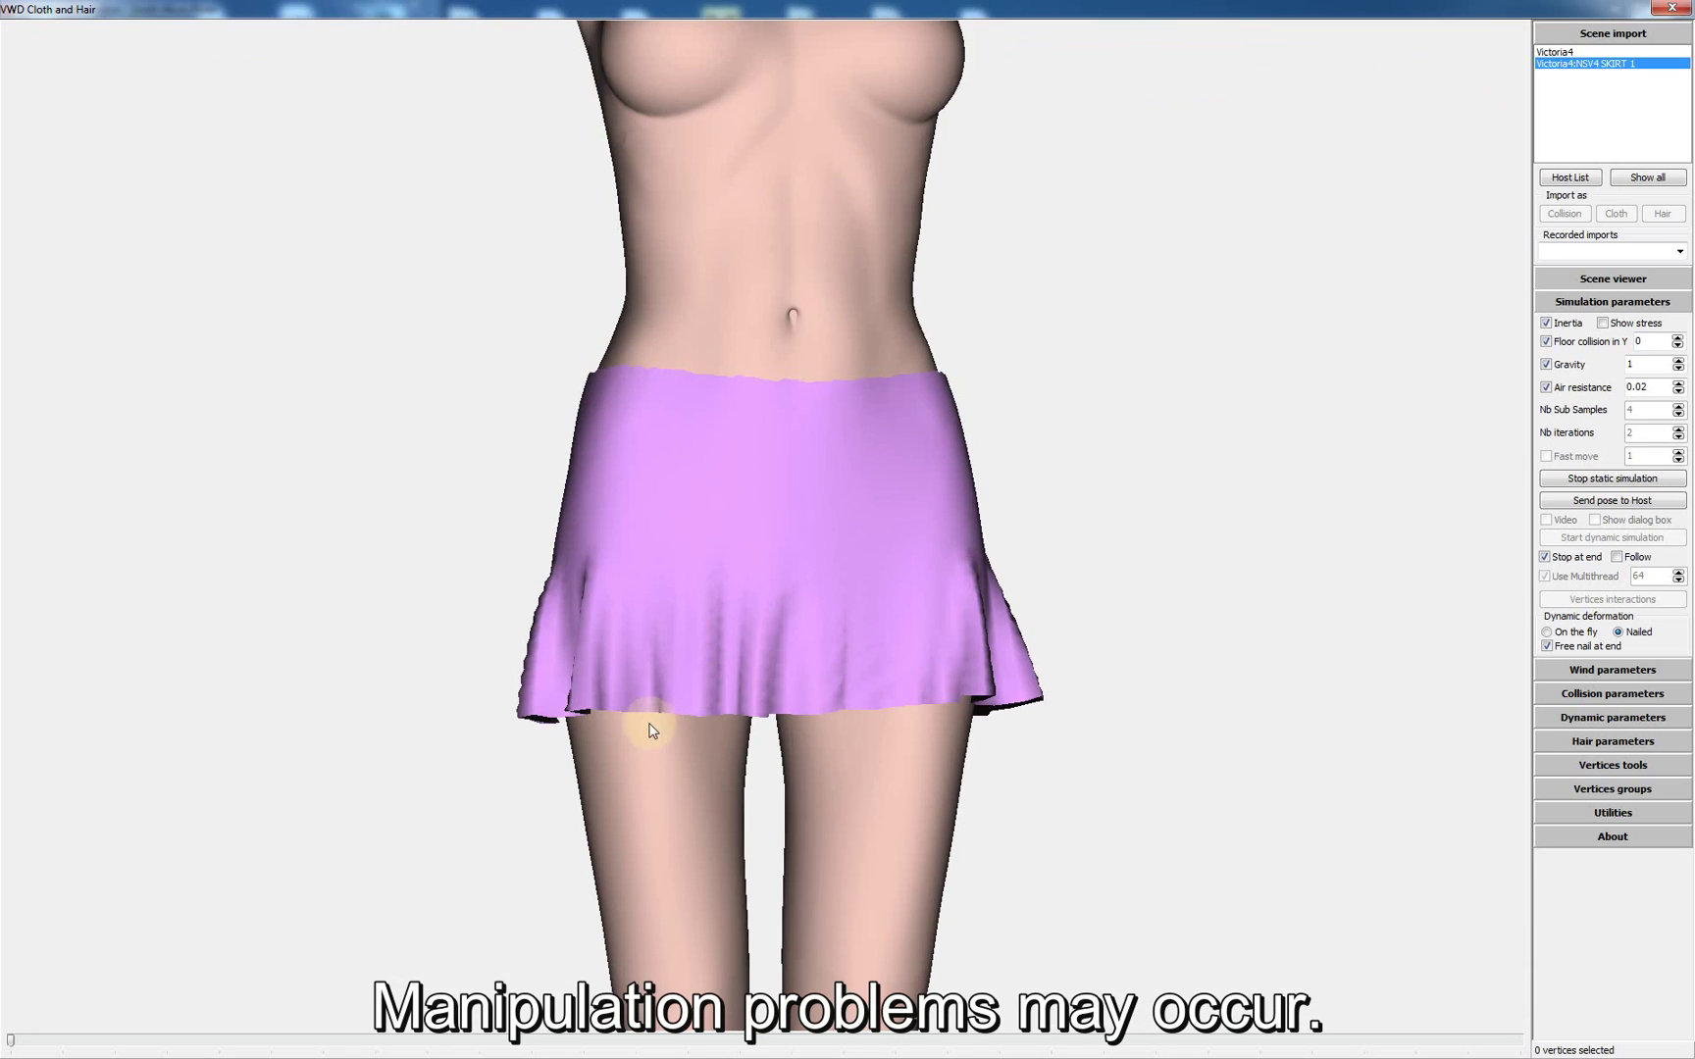
pyautogui.click(1566, 648)
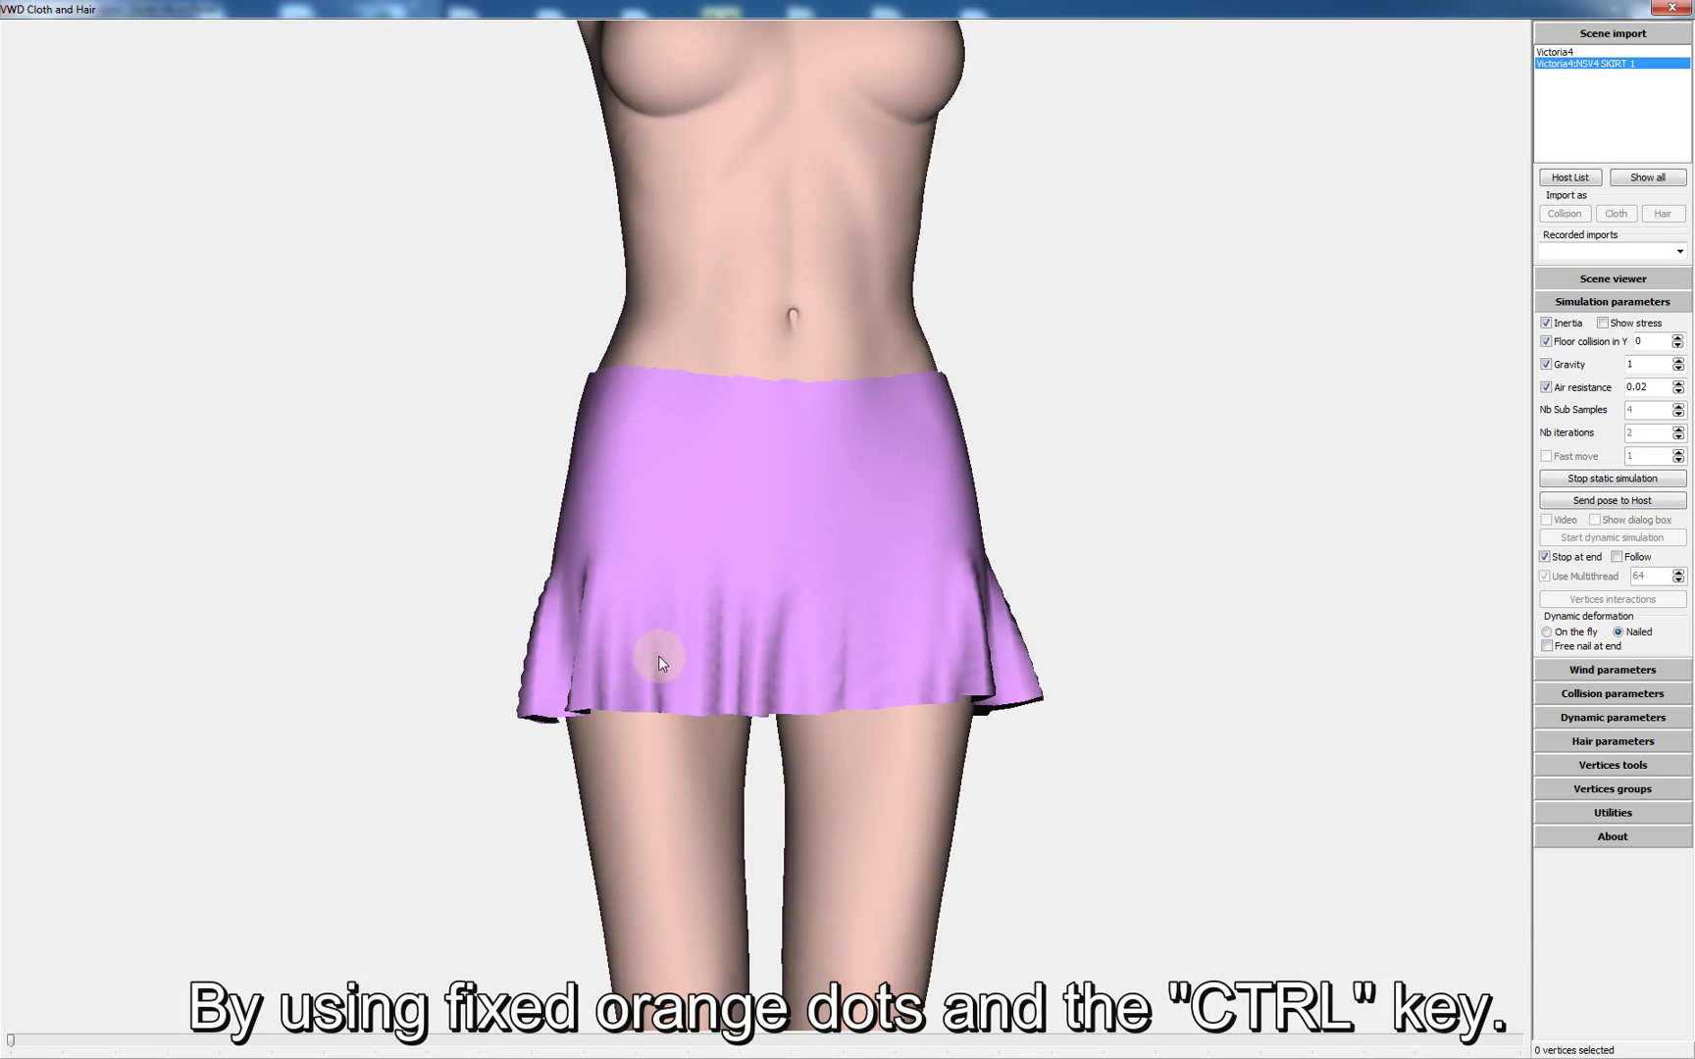
pyautogui.moveTo(659, 660); pyautogui.dragTo(685, 665)
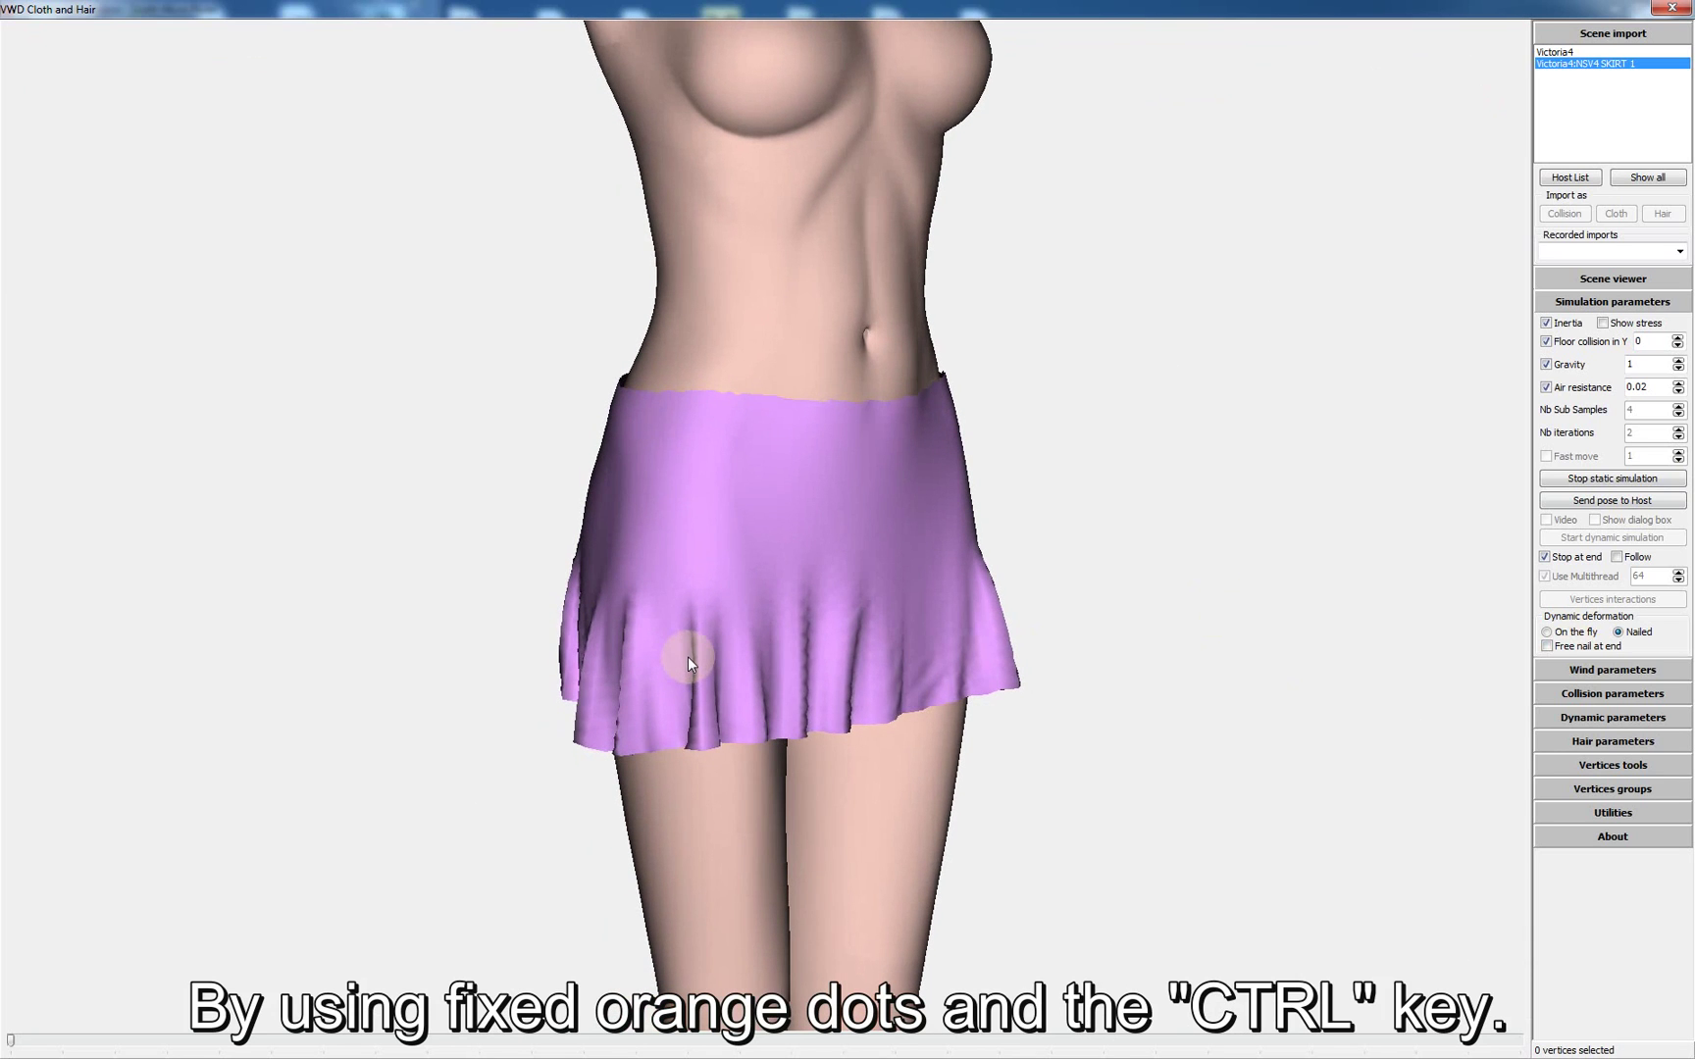
pyautogui.click(706, 741)
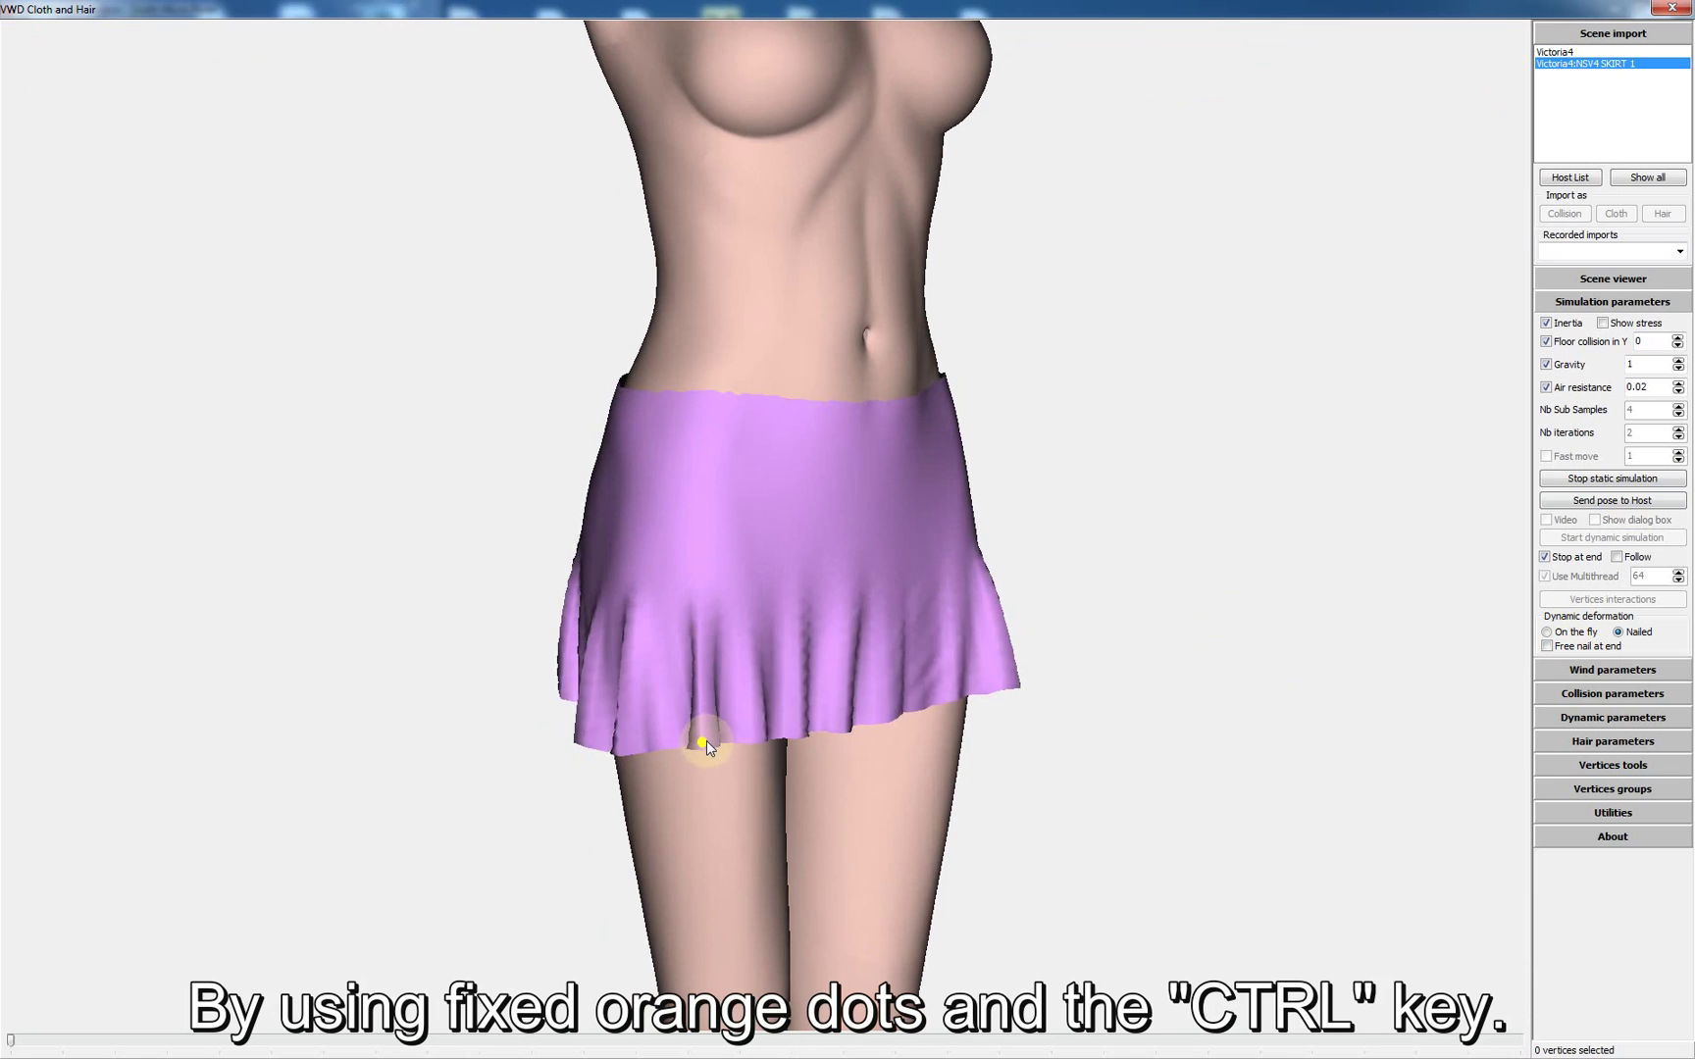
pyautogui.keyDown('ctrl'); pyautogui.click(707, 742); pyautogui.keyUp('ctrl')
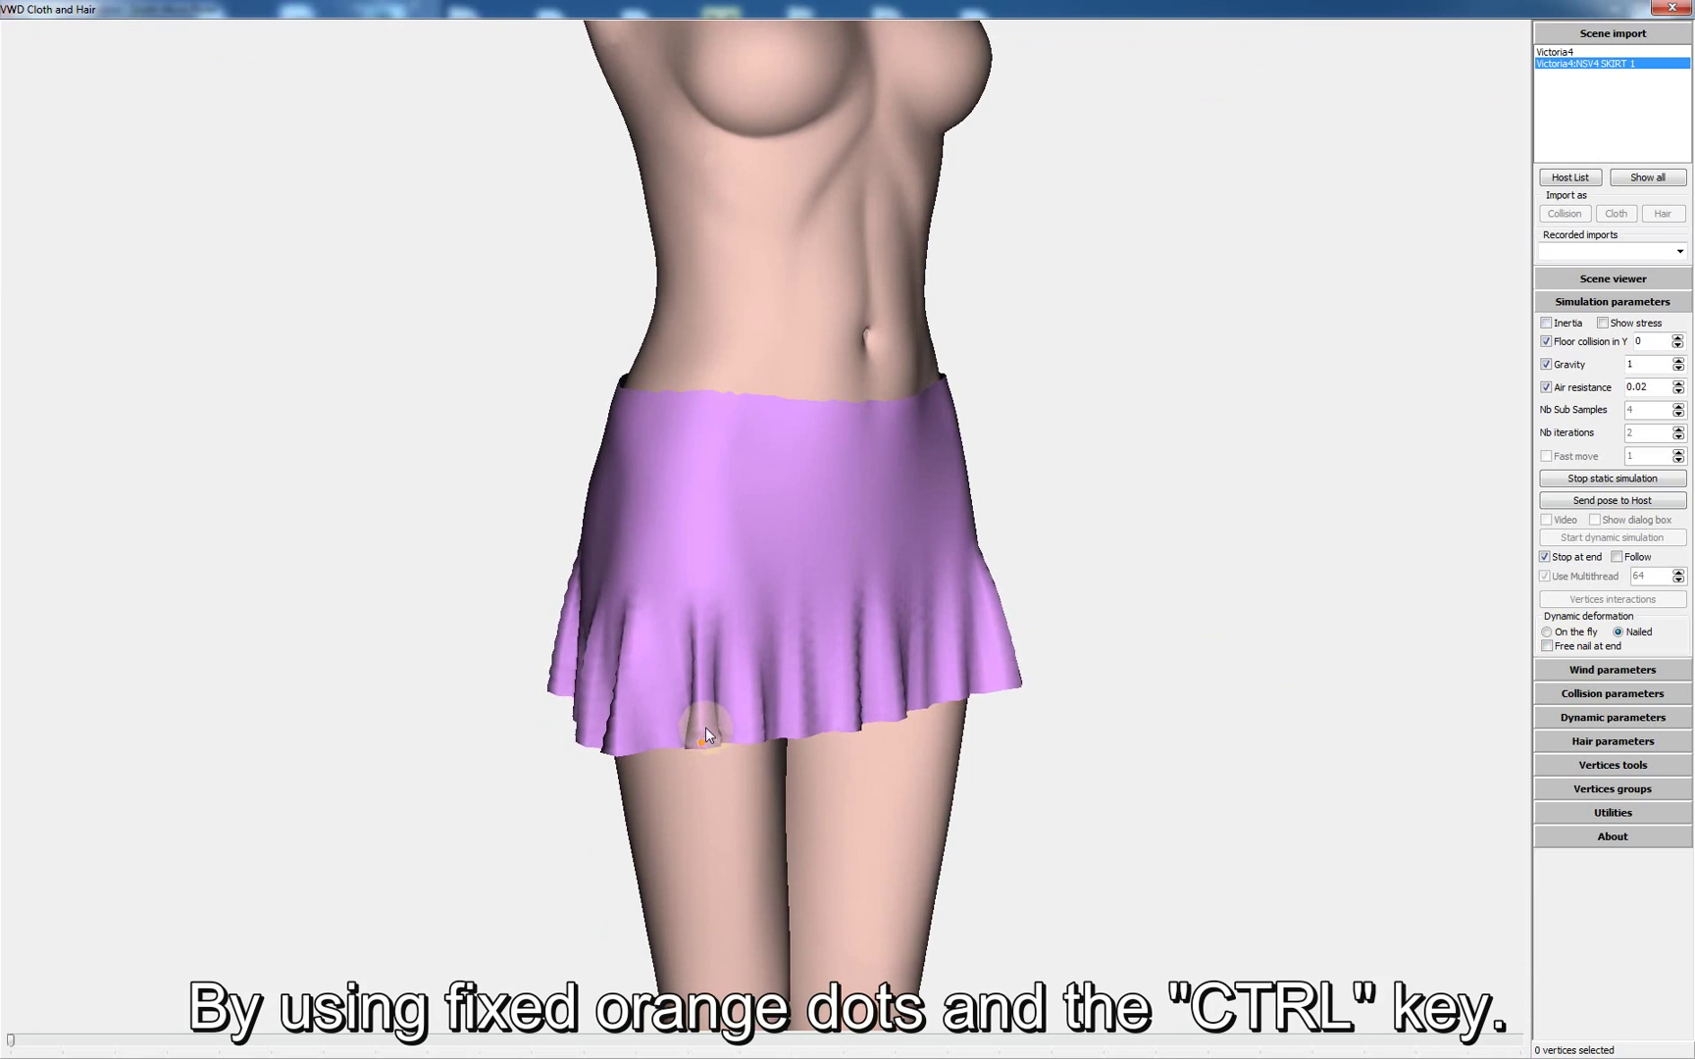
pyautogui.moveTo(702, 707); pyautogui.dragTo(706, 576)
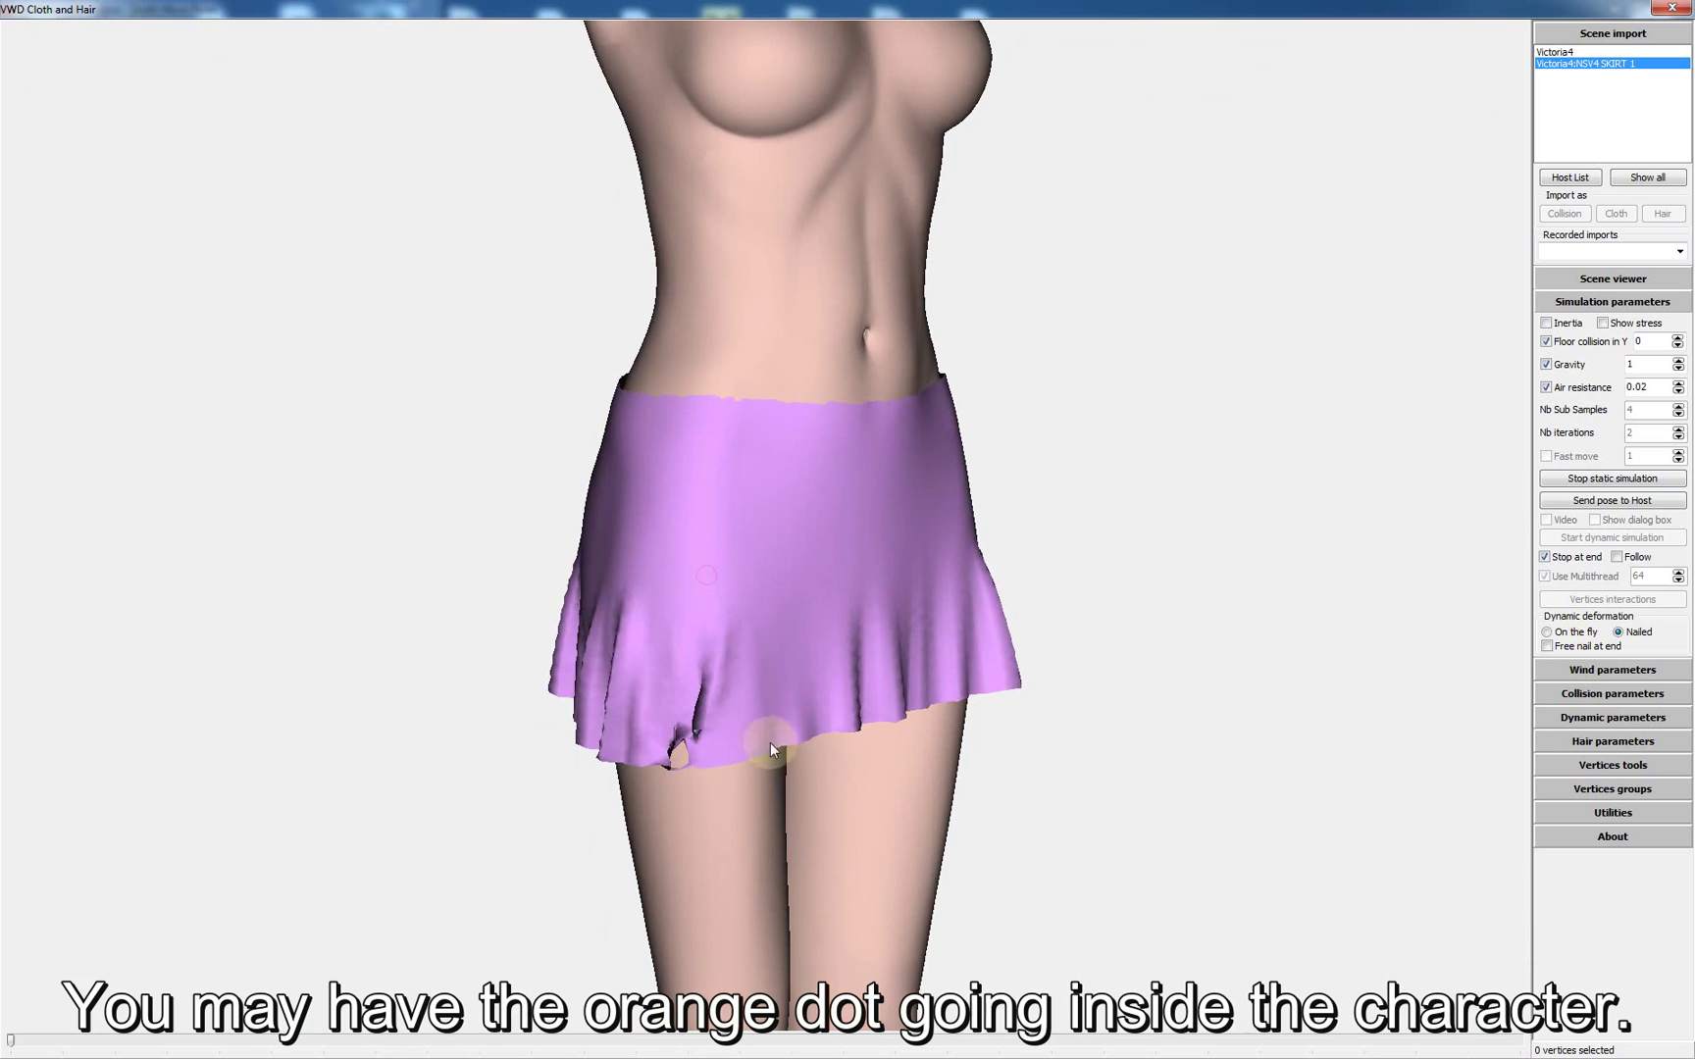
# - Turn off Inertia and display Victoria4 as a wireframe to expose the nailed hem point inside the body
pyautogui.moveTo(950, 772); pyautogui.dragTo(995, 746)
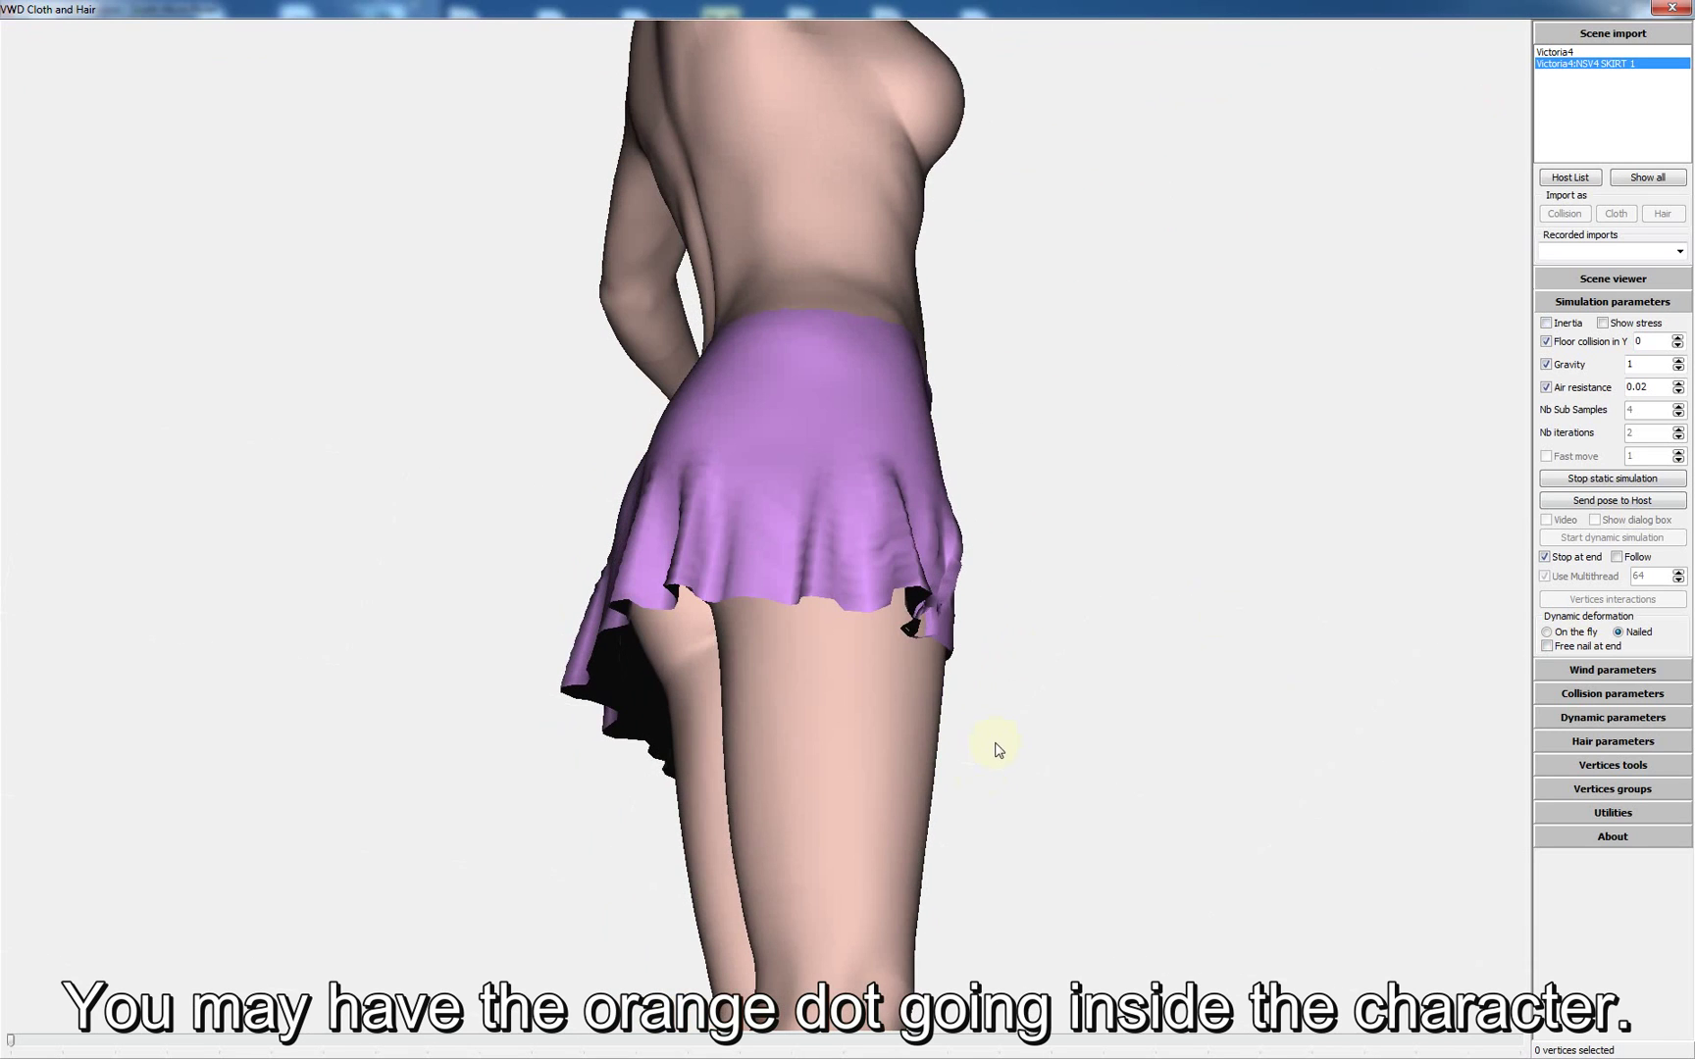
pyautogui.scroll(2, 1014, 719)
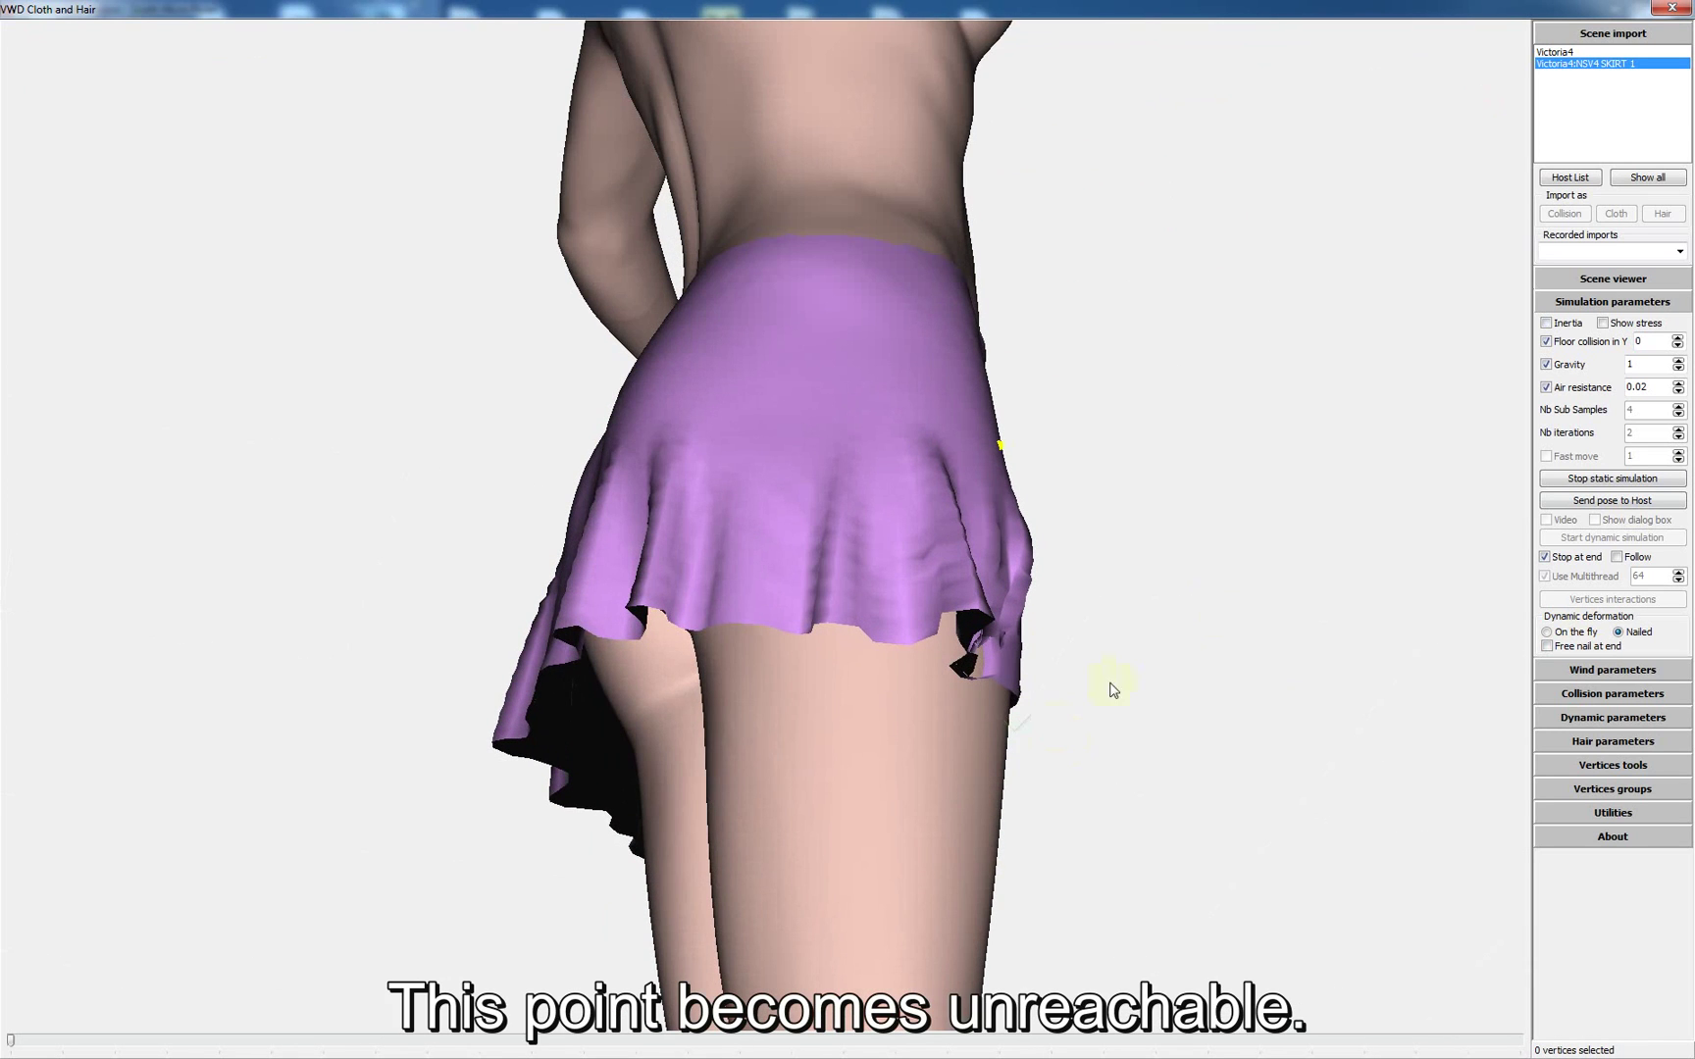
pyautogui.moveTo(1128, 741)
pyautogui.mouseDown()
pyautogui.moveTo(1131, 719)
pyautogui.moveTo(1103, 739)
pyautogui.mouseUp()
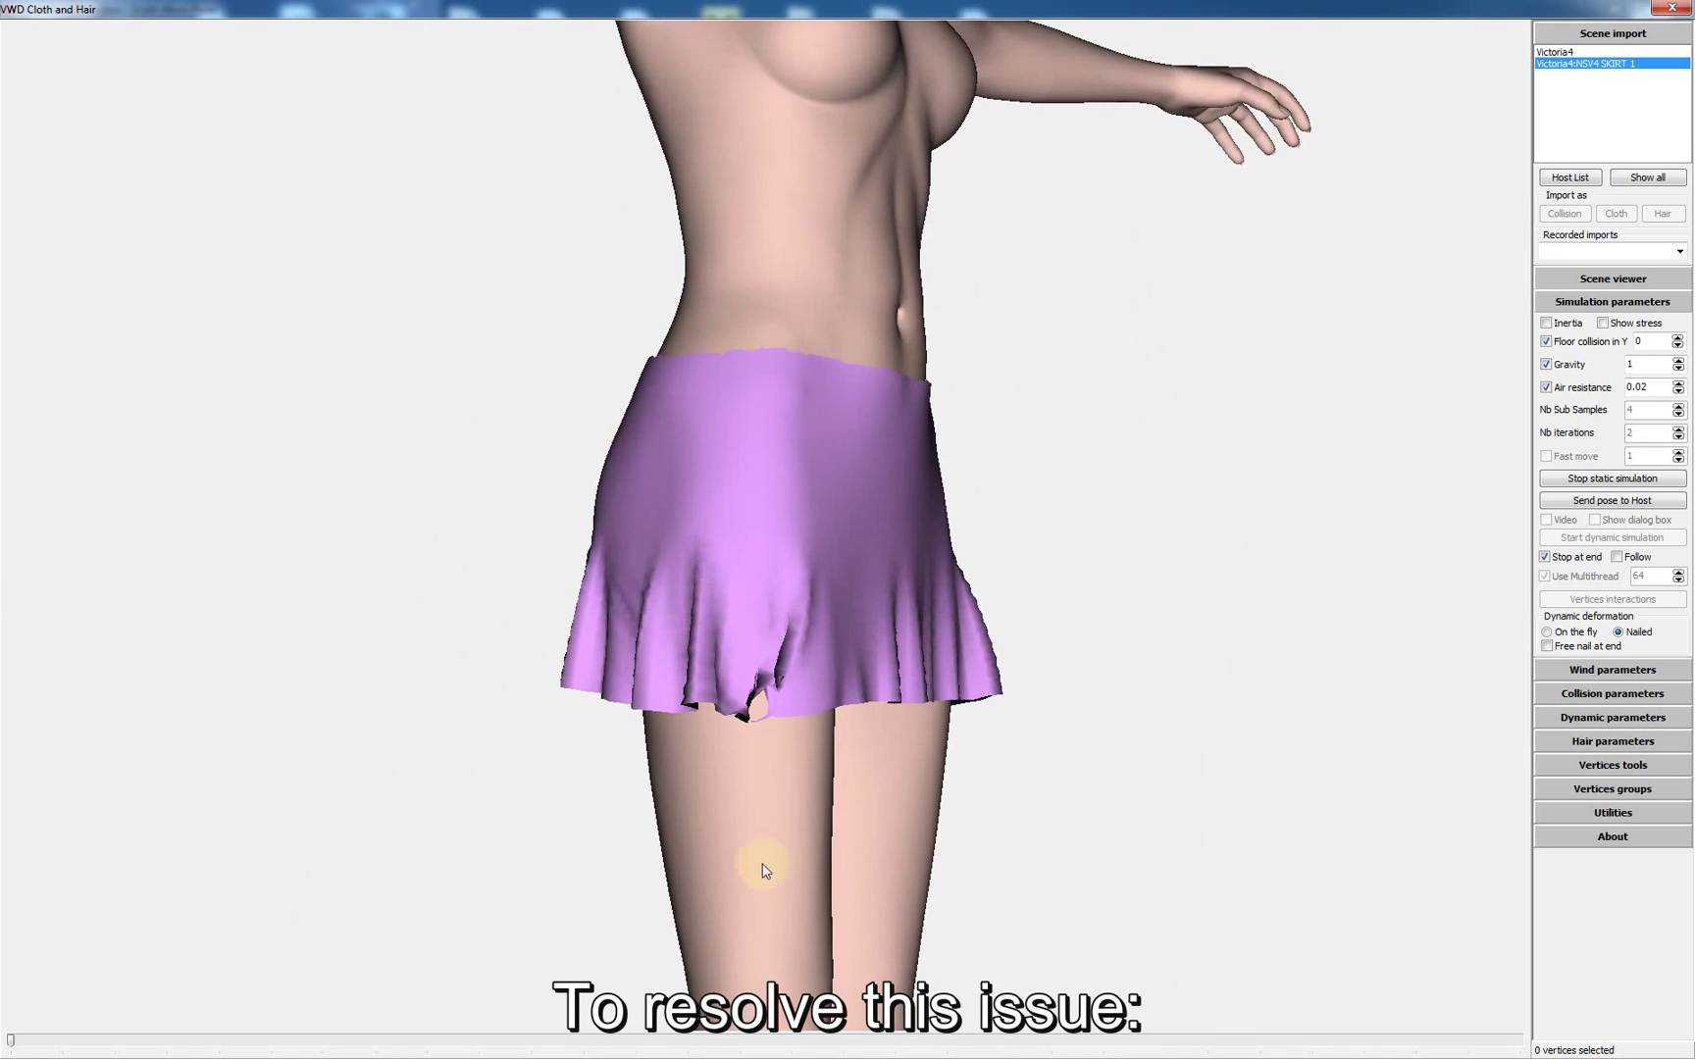
pyautogui.click(1560, 52)
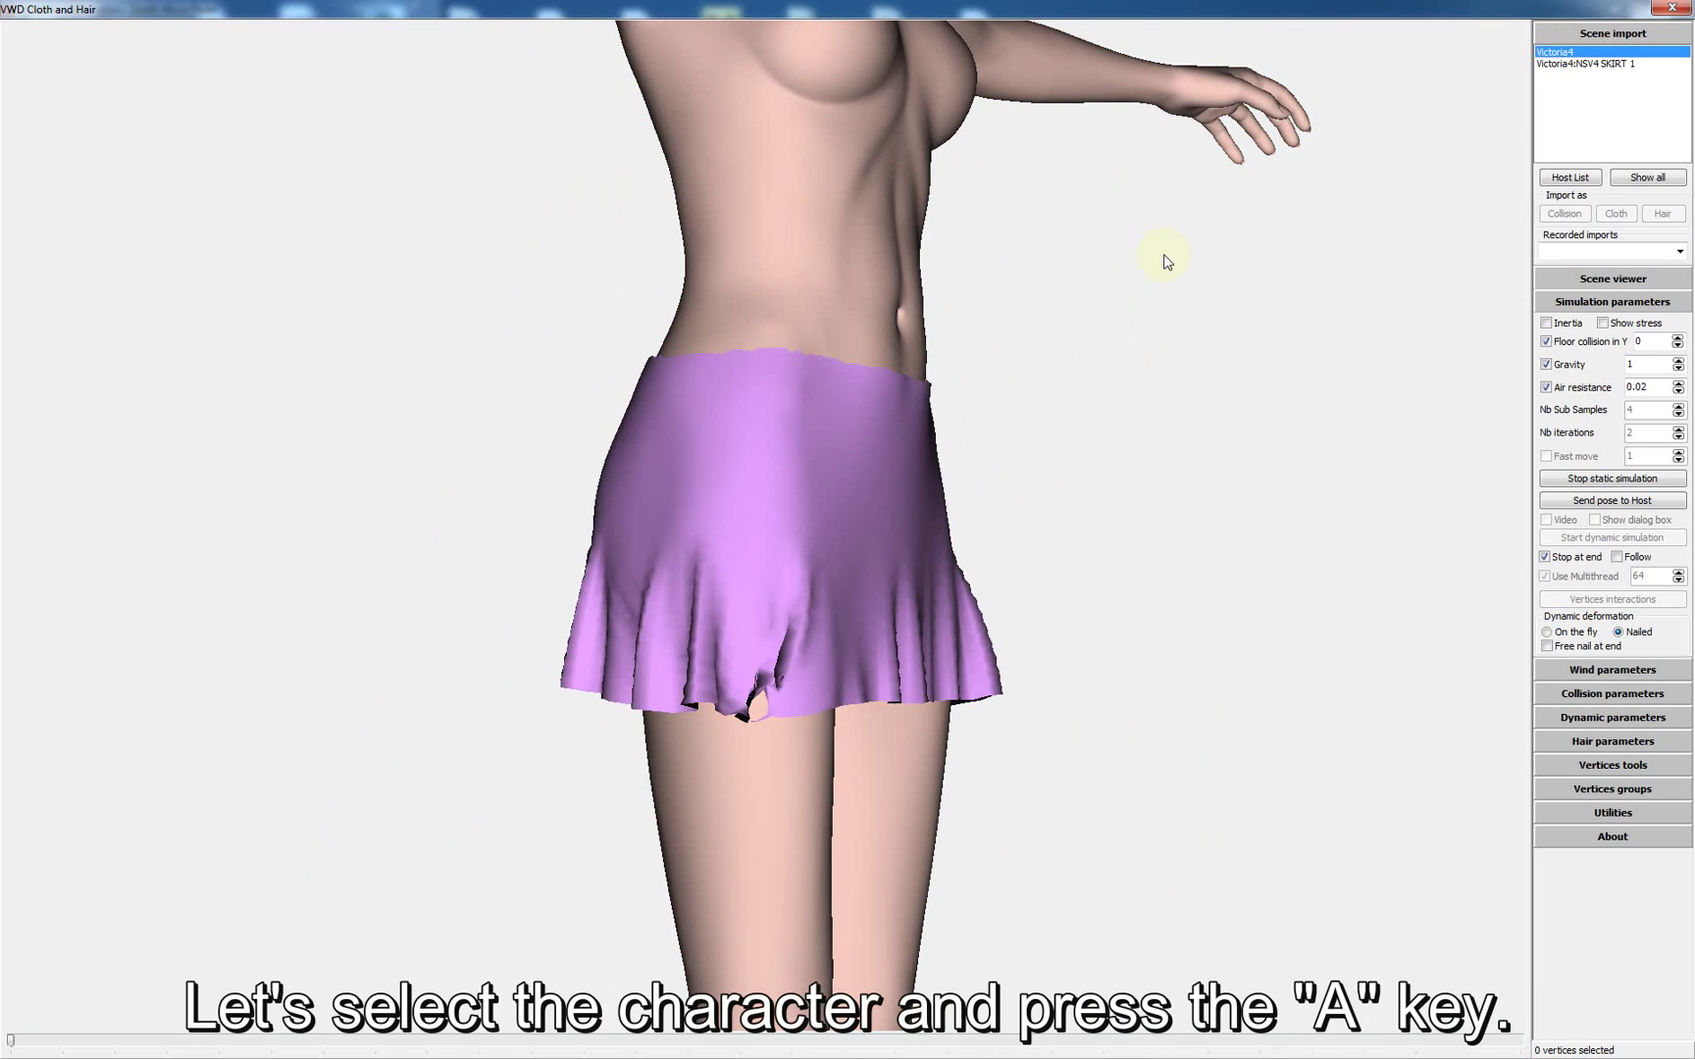
pyautogui.press('a')
pyautogui.moveTo(1029, 401)
pyautogui.mouseDown()
pyautogui.moveTo(1072, 380)
pyautogui.moveTo(1059, 386)
pyautogui.mouseUp()
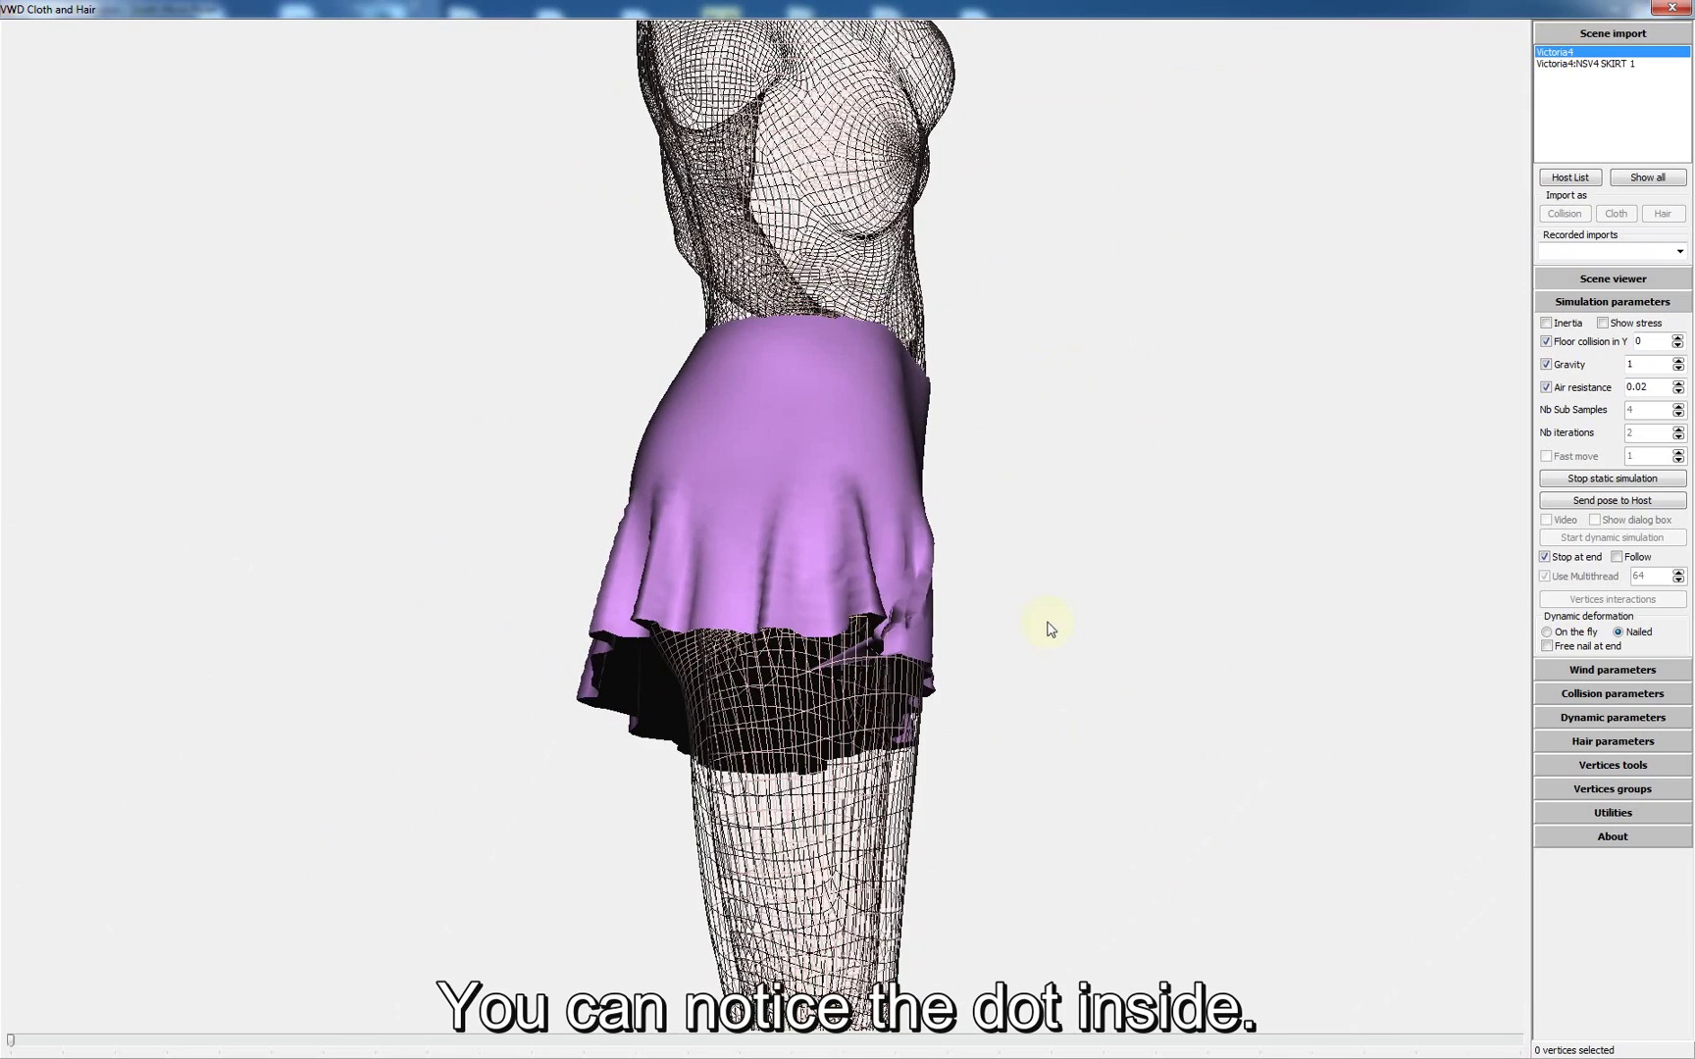
pyautogui.moveTo(1049, 628); pyautogui.dragTo(1059, 634)
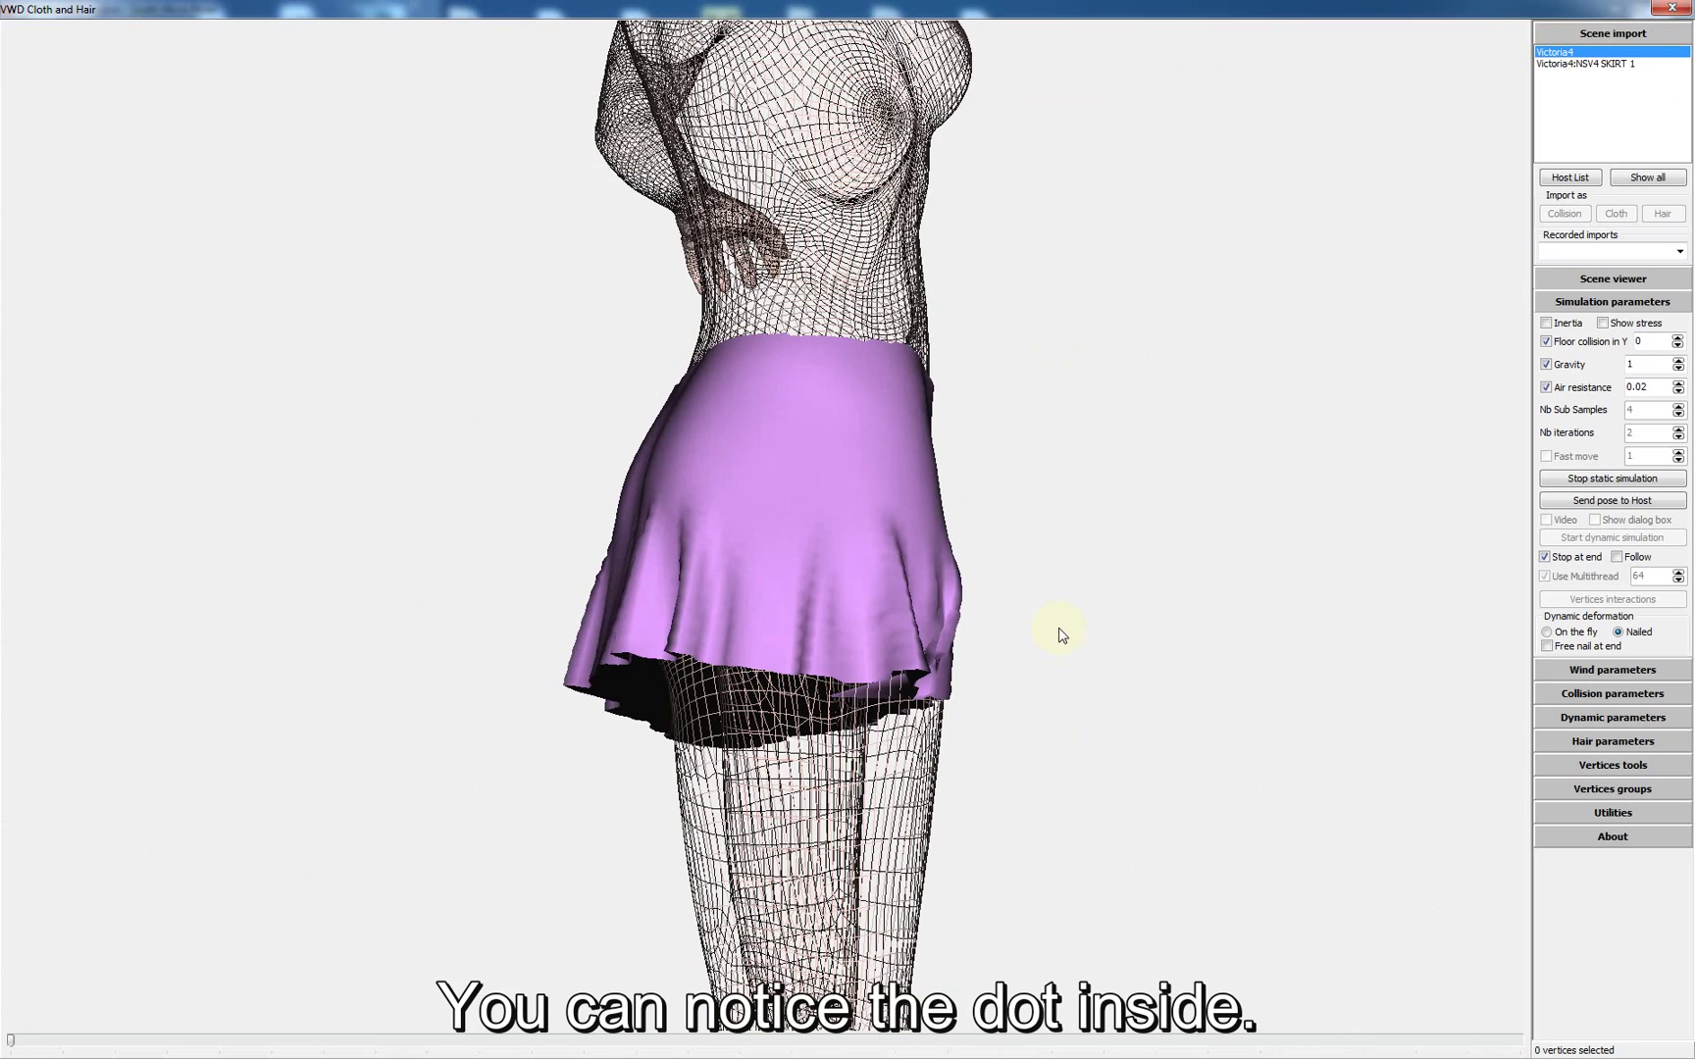
# - Displace the trapped hem point out of the body and free it with Free nail at end turned on
pyautogui.press('shift')
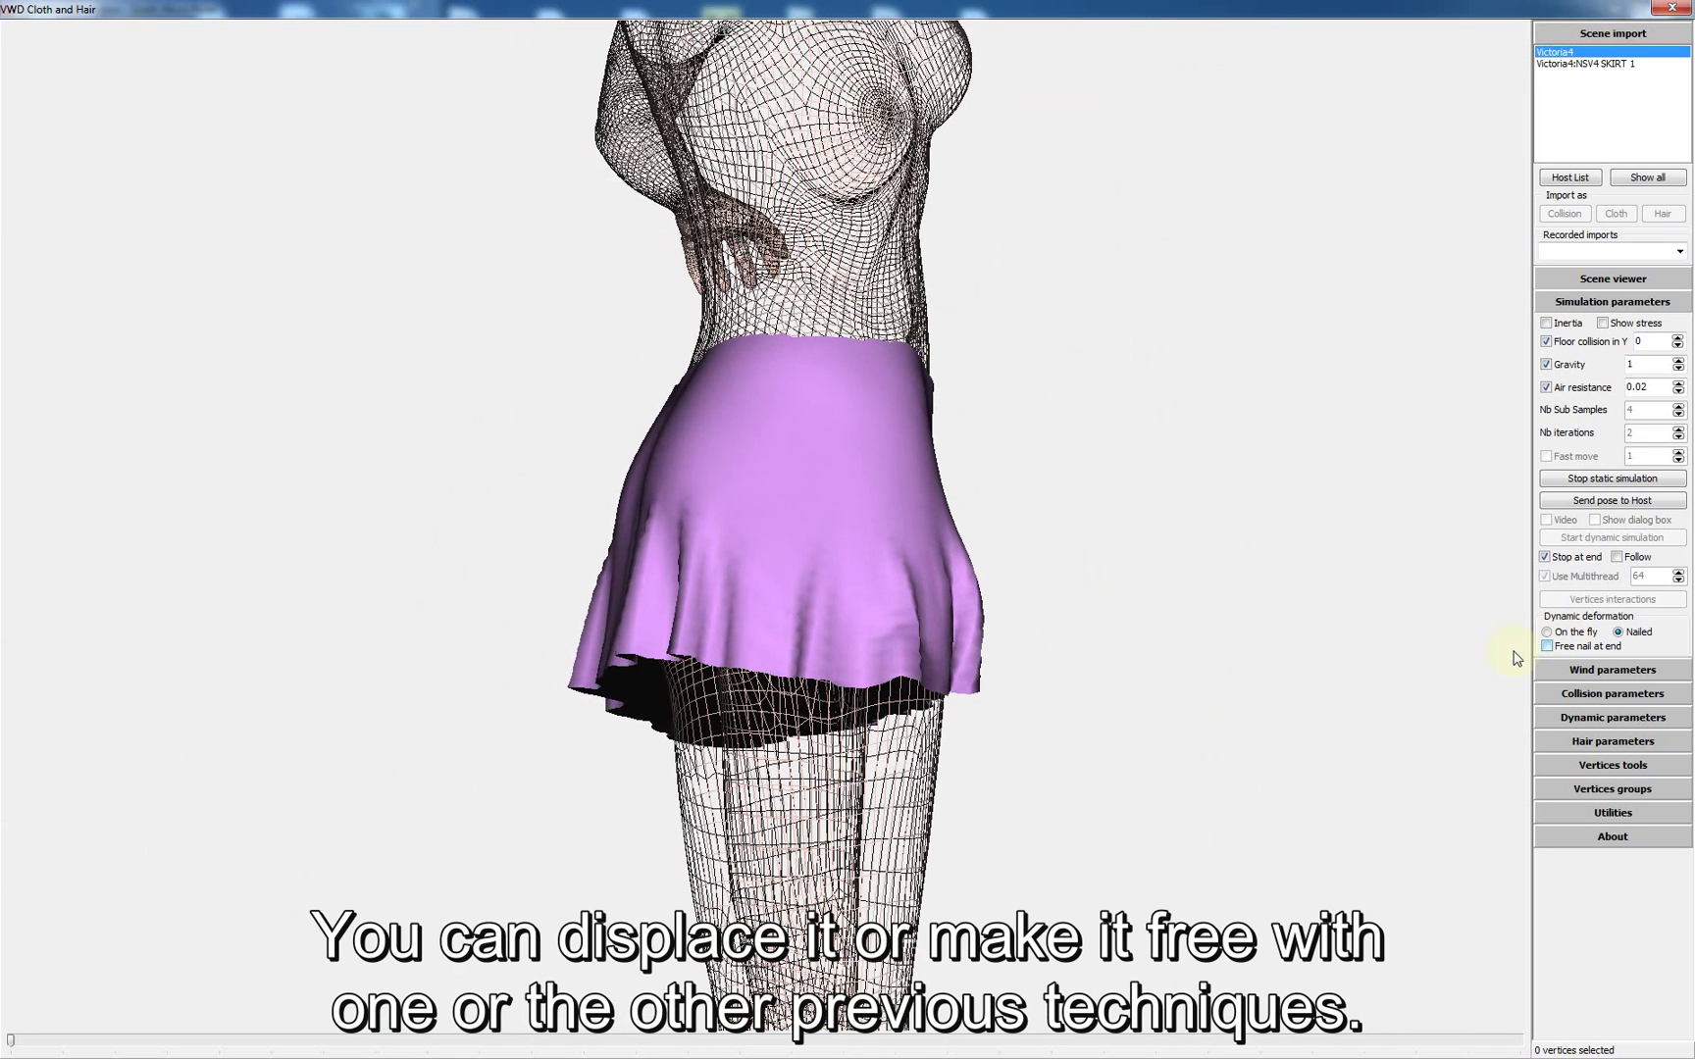
pyautogui.click(1547, 646)
pyautogui.moveTo(1105, 578); pyautogui.dragTo(1120, 549)
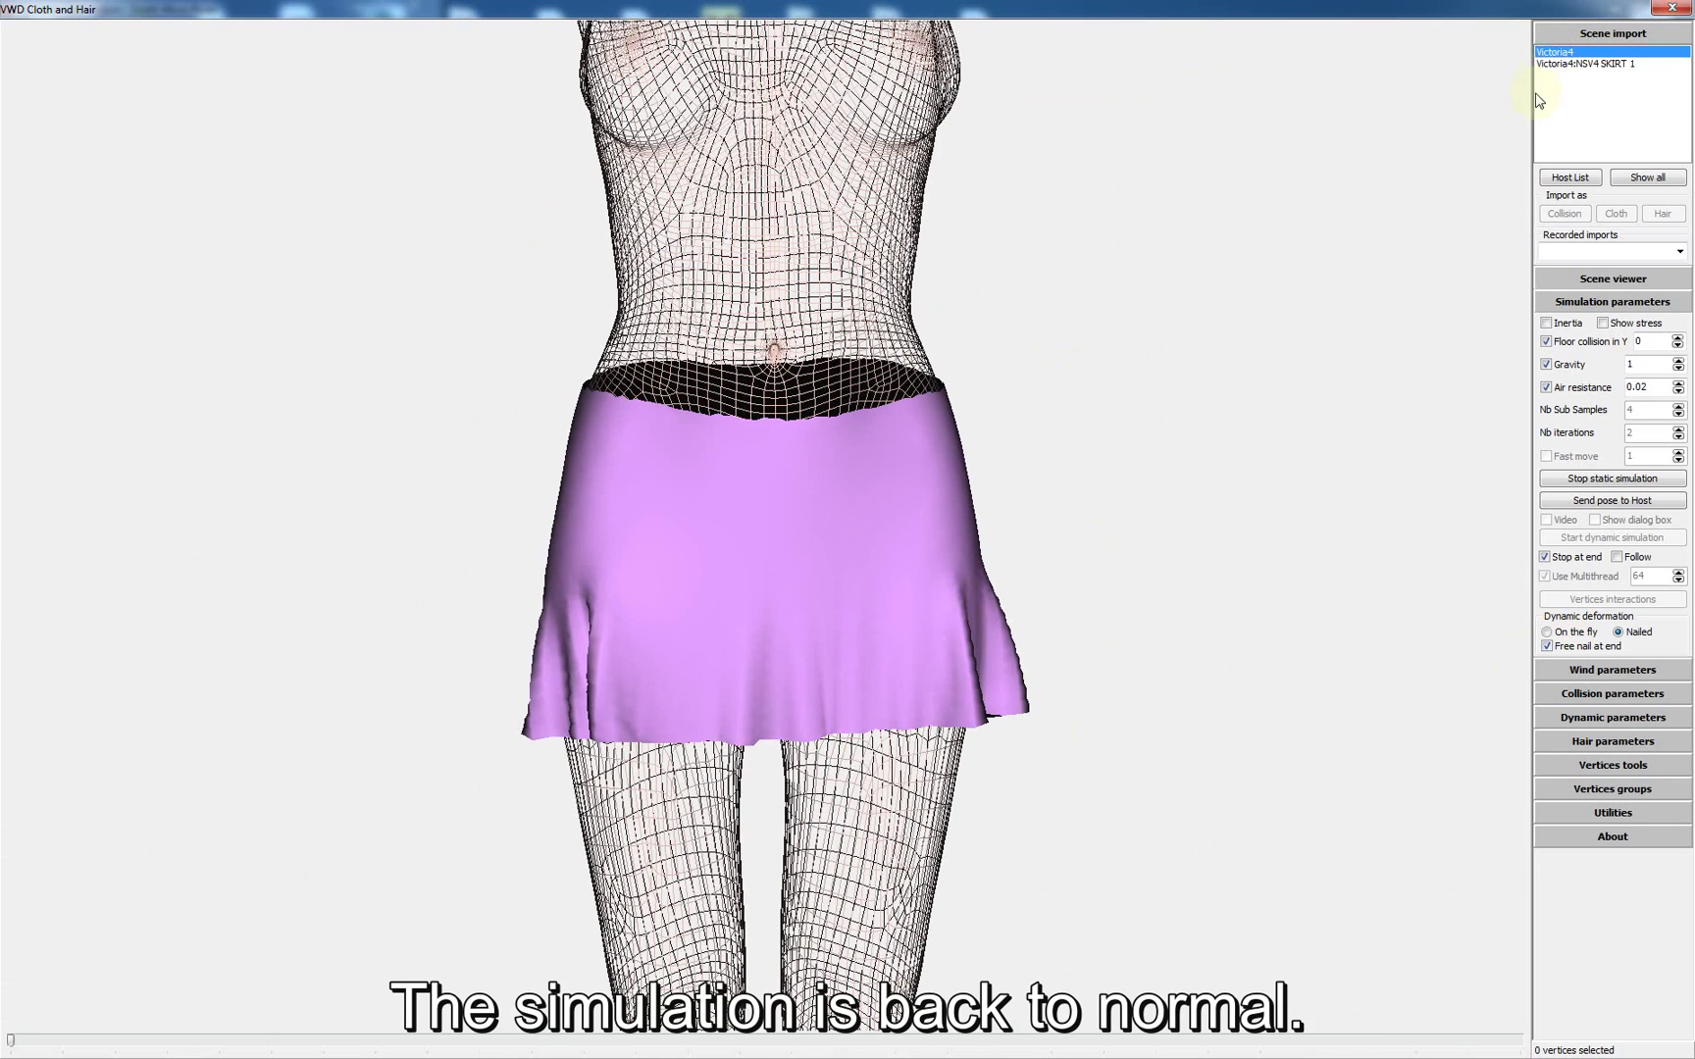
# - Return Victoria4 to the shaded display and view the whole figure with the skirt
pyautogui.scroll(-5, 1199, 368)
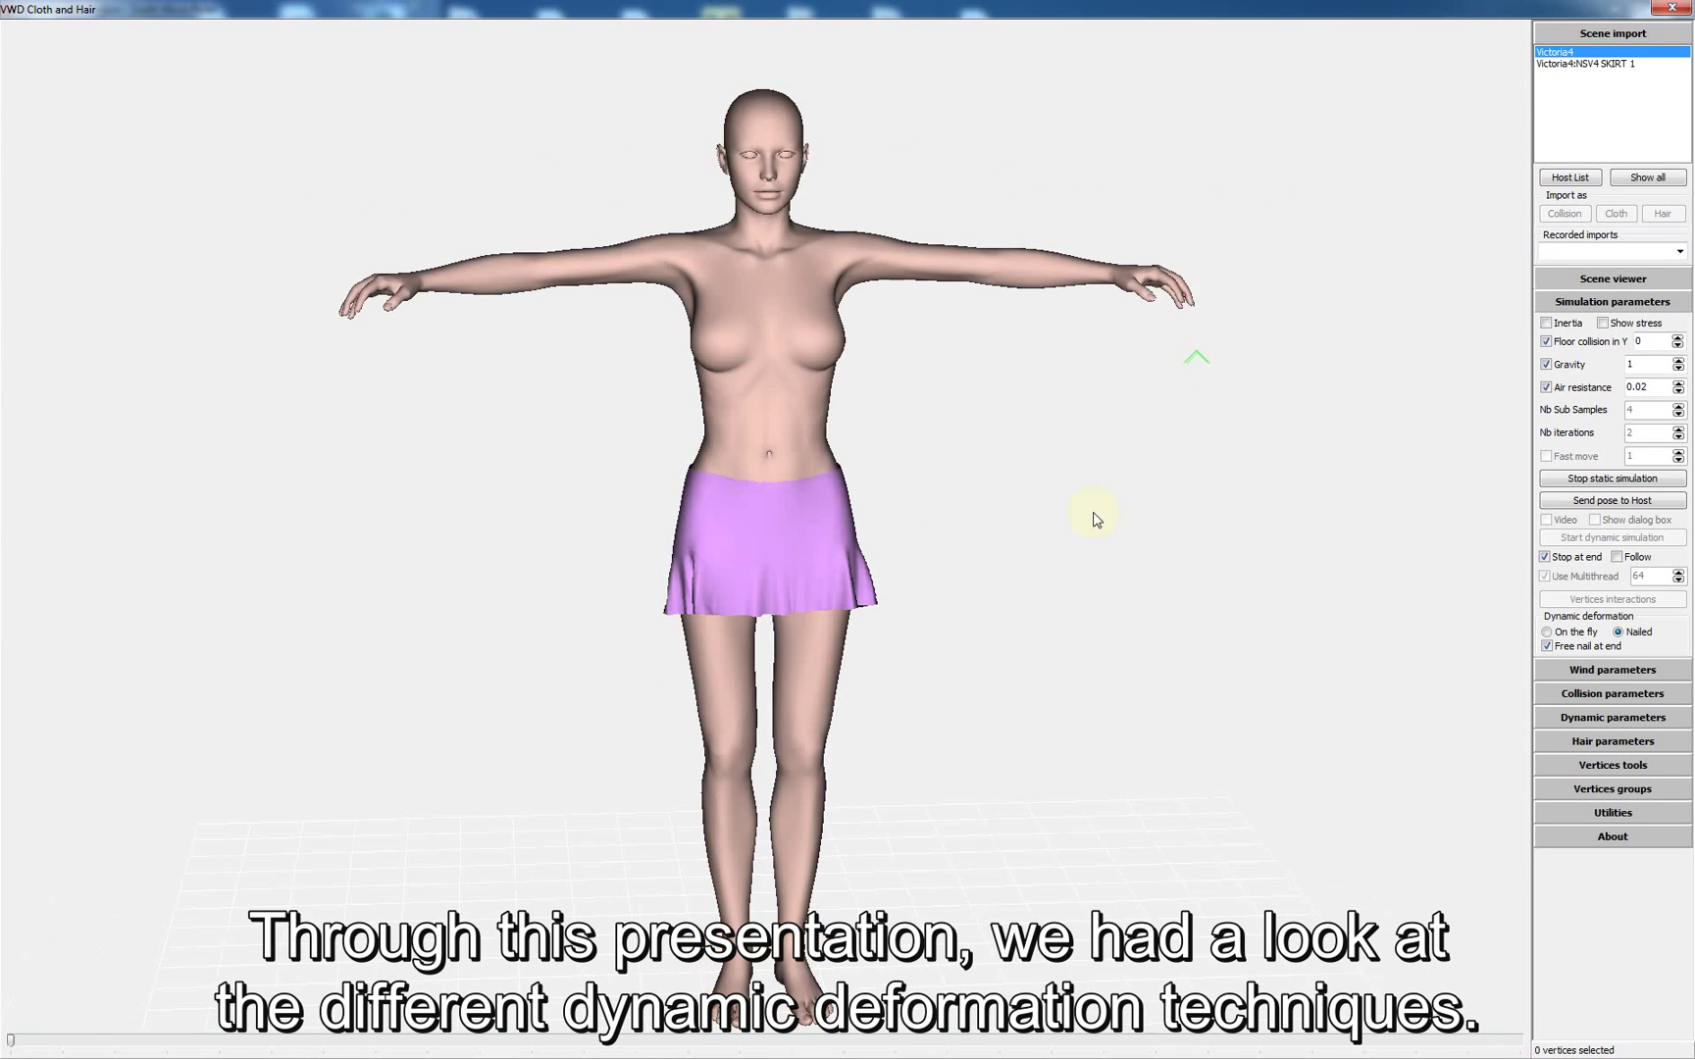
pyautogui.moveTo(1094, 511); pyautogui.dragTo(1126, 518)
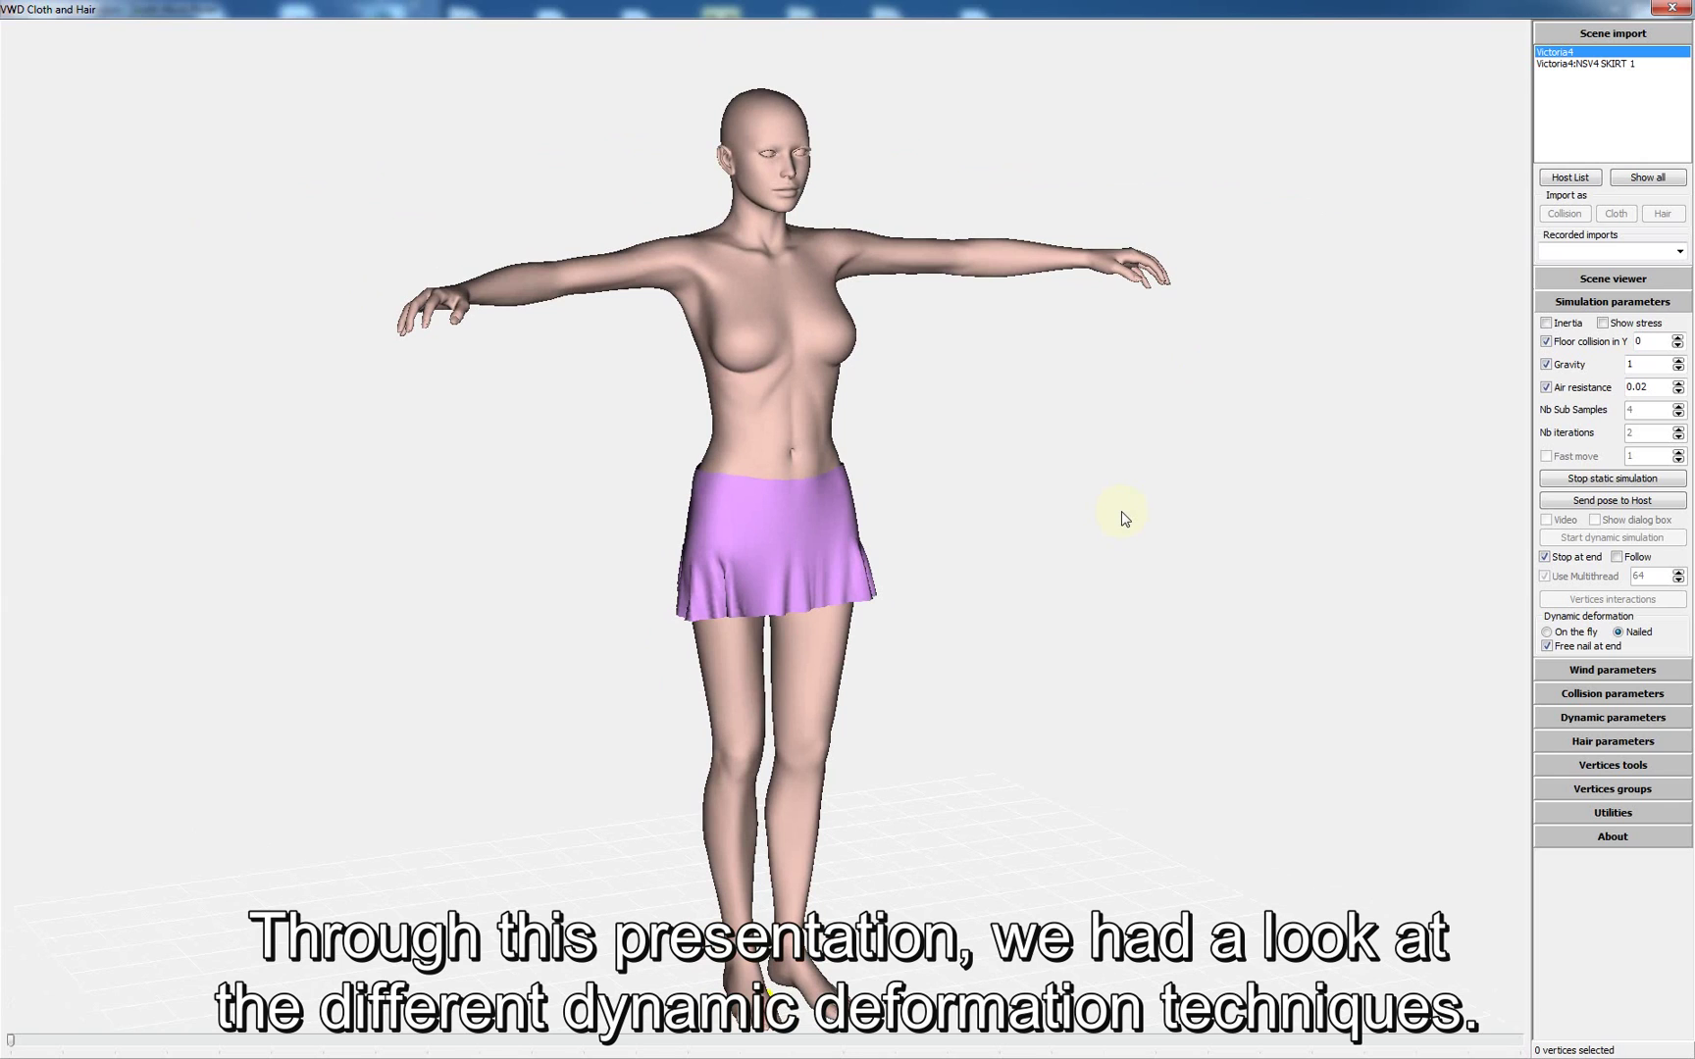
pyautogui.moveTo(1114, 521); pyautogui.dragTo(1130, 520)
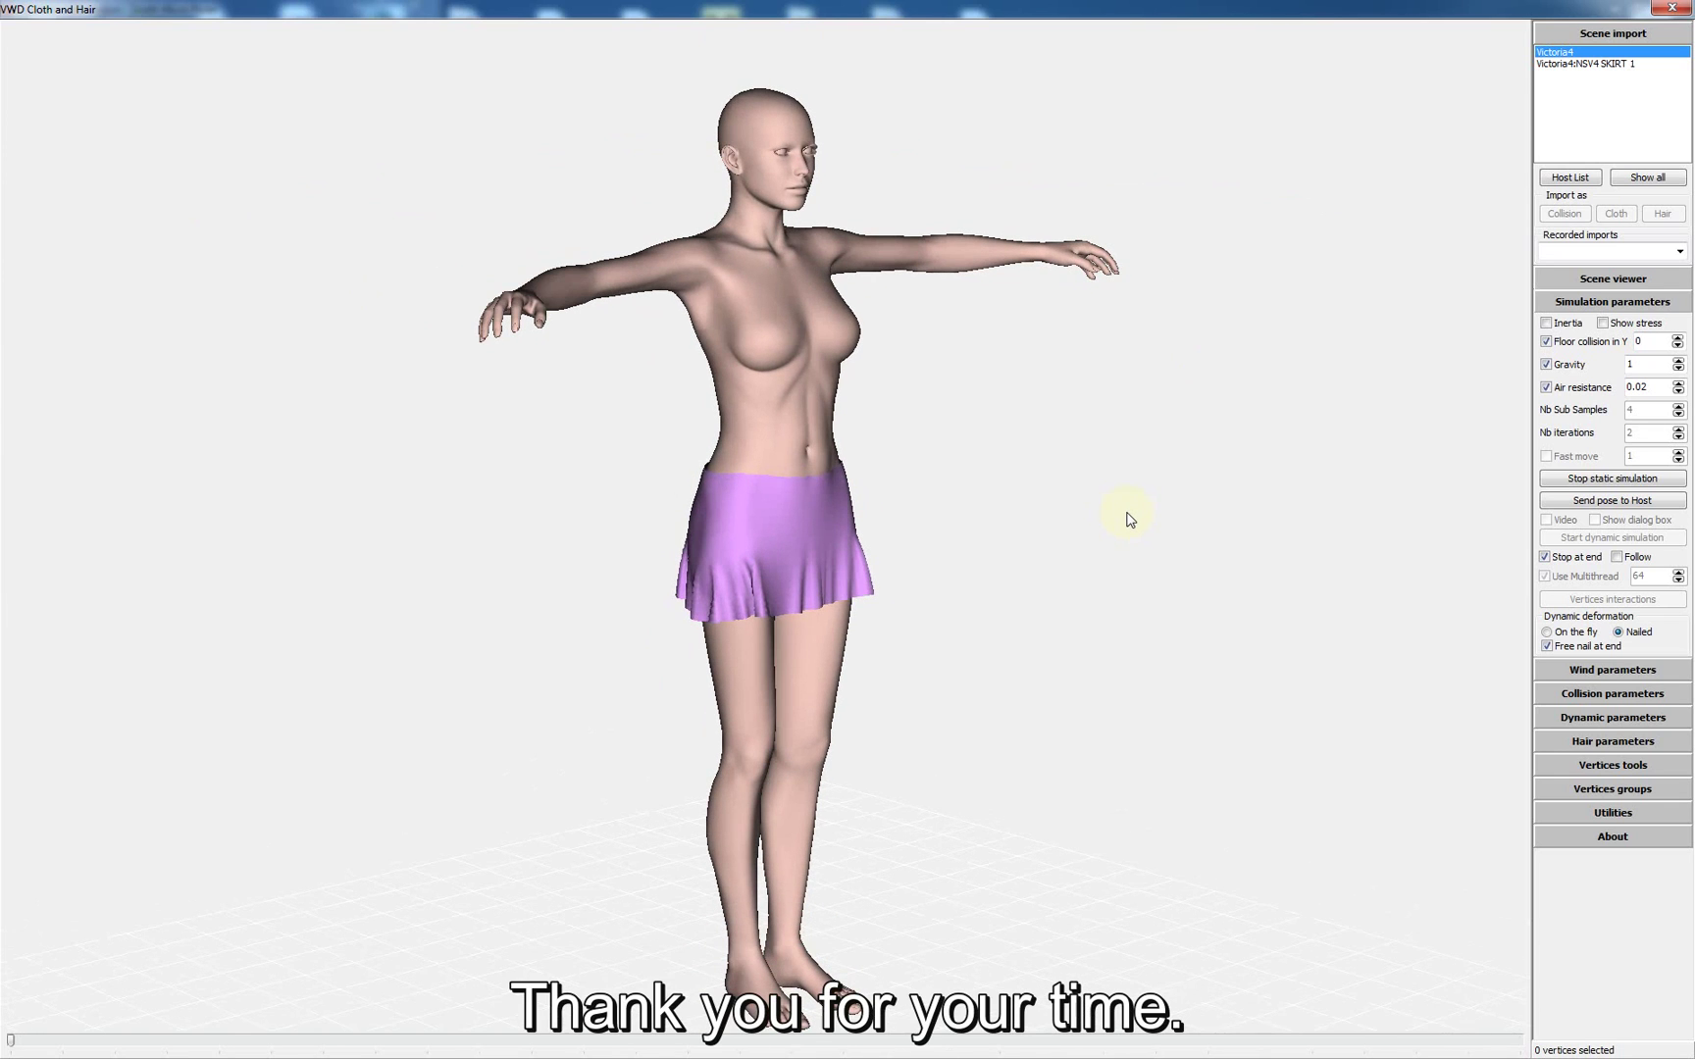